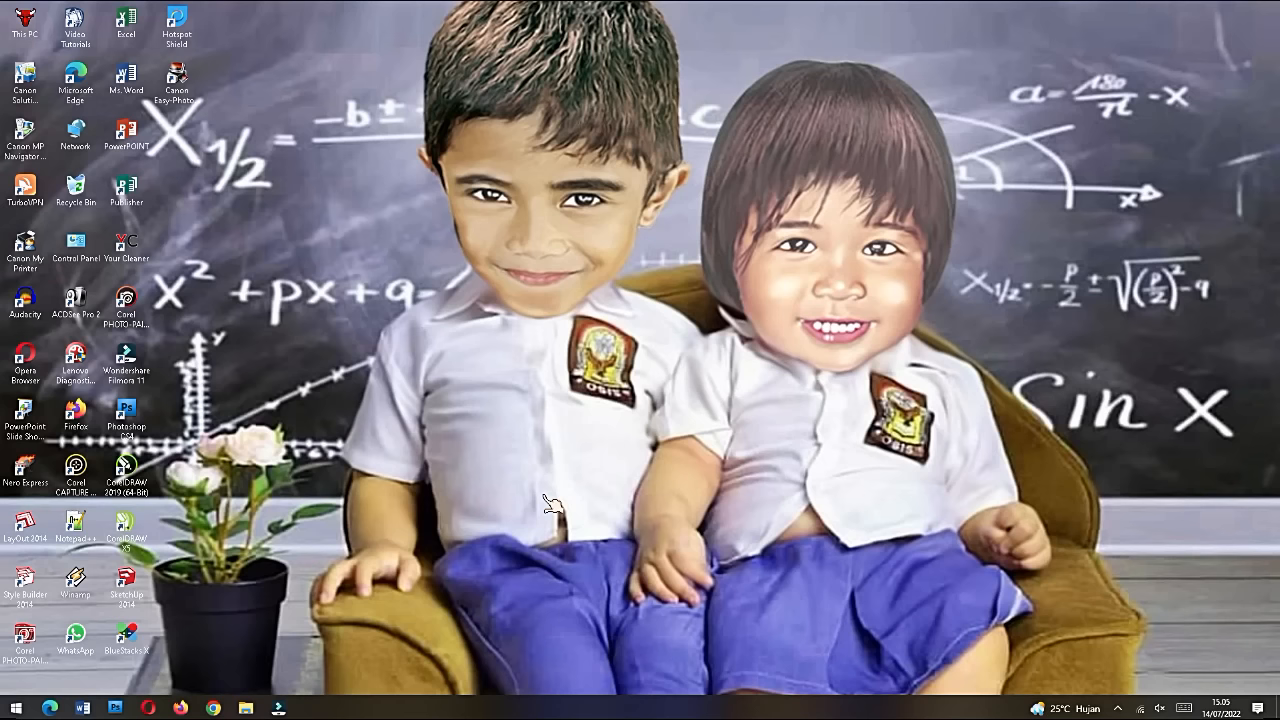
# Open the Services console by running services.msc, and close it again.
pyautogui.press('super+r')
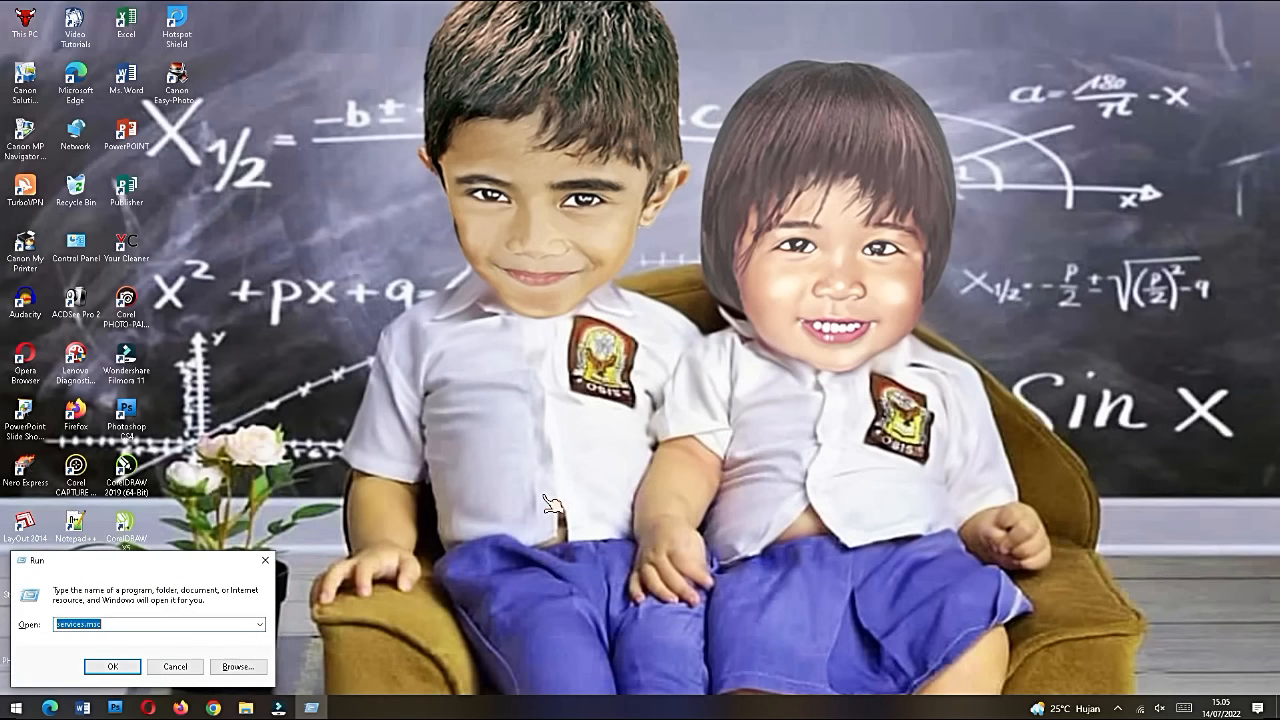
pyautogui.click(128, 621)
pyautogui.click(113, 664)
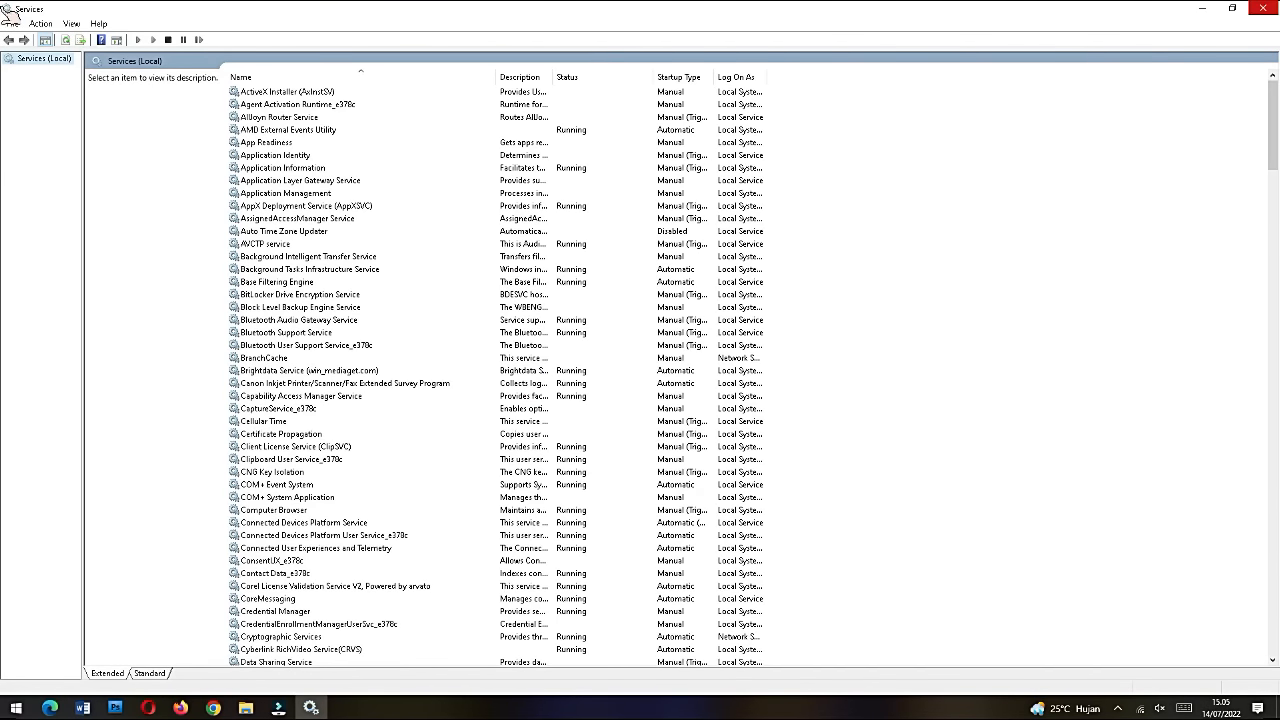
pyautogui.click(1263, 8)
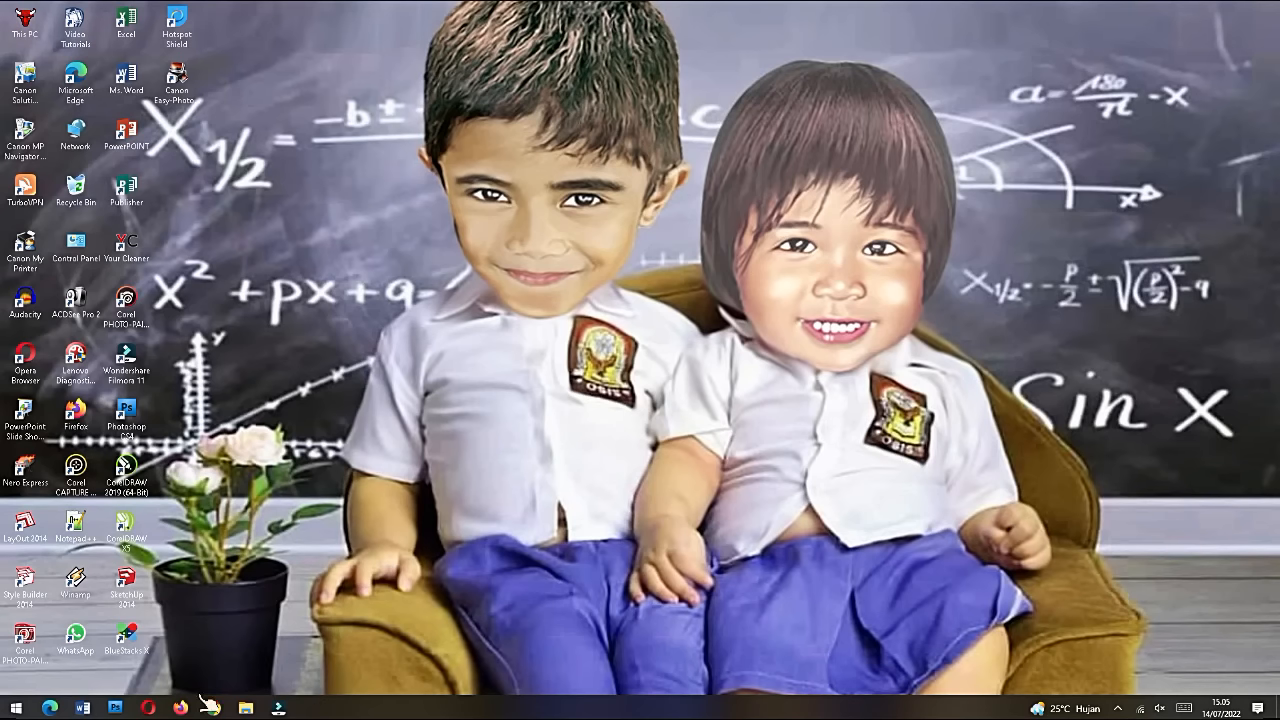
# Show the search icon on the taskbar.
pyautogui.moveTo(298, 708)
pyautogui.rightClick(364, 707)
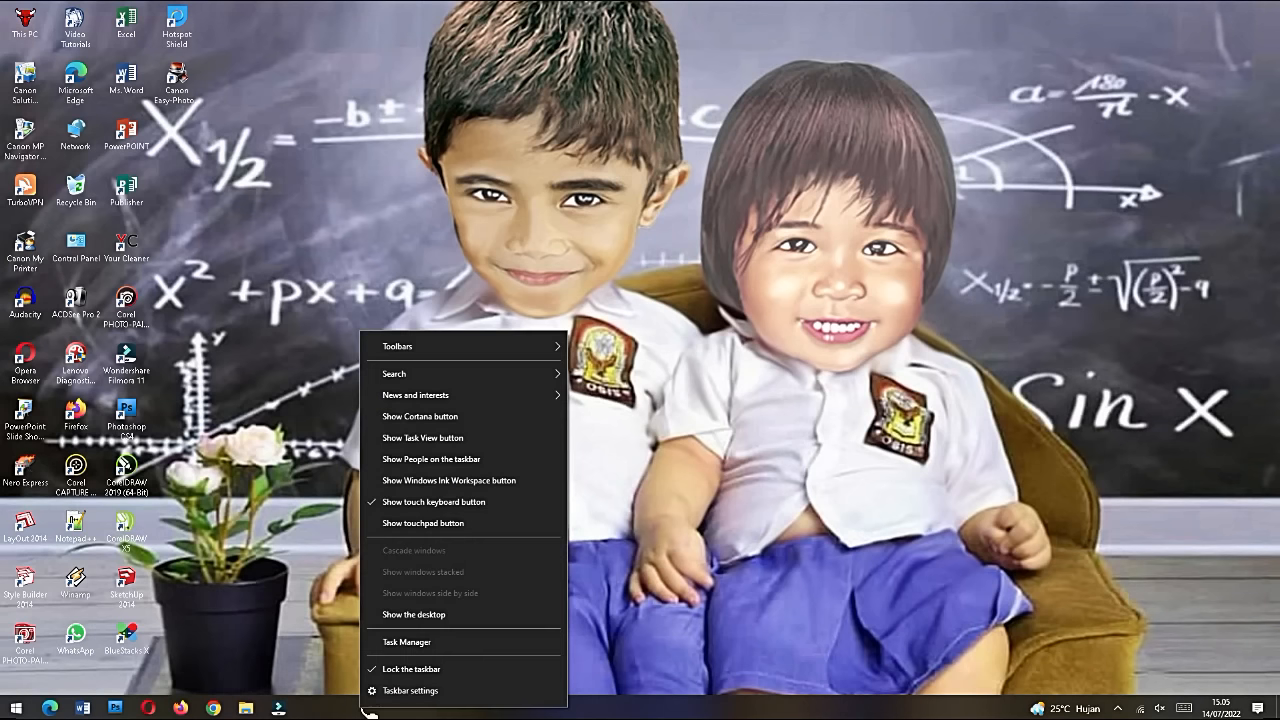
pyautogui.moveTo(447, 379)
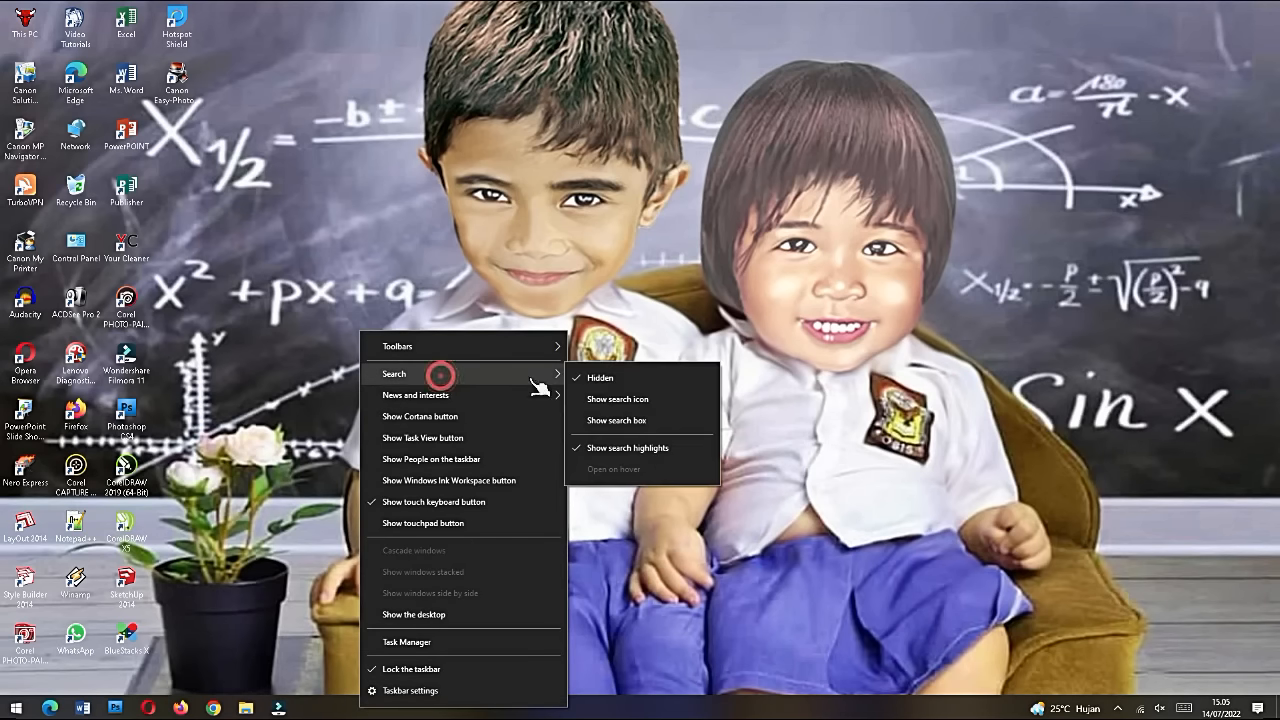
pyautogui.click(628, 401)
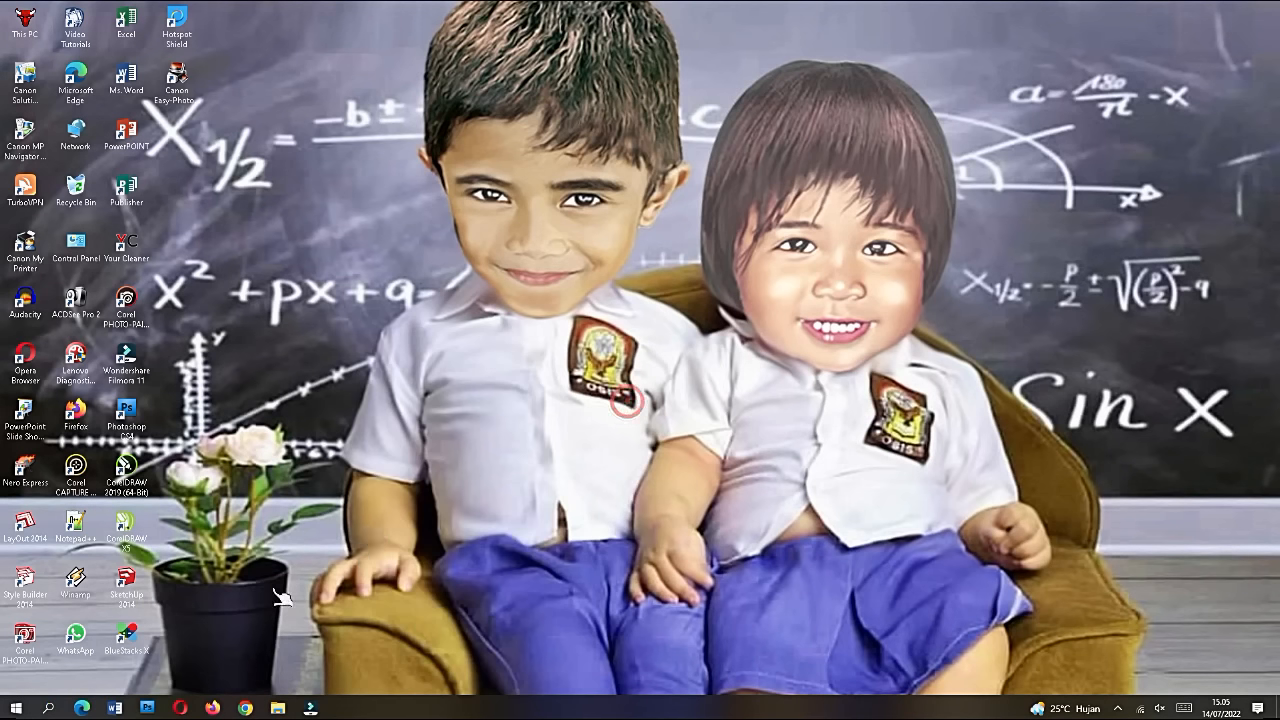
# Search Windows for "services" and open the Services app.
pyautogui.click(50, 708)
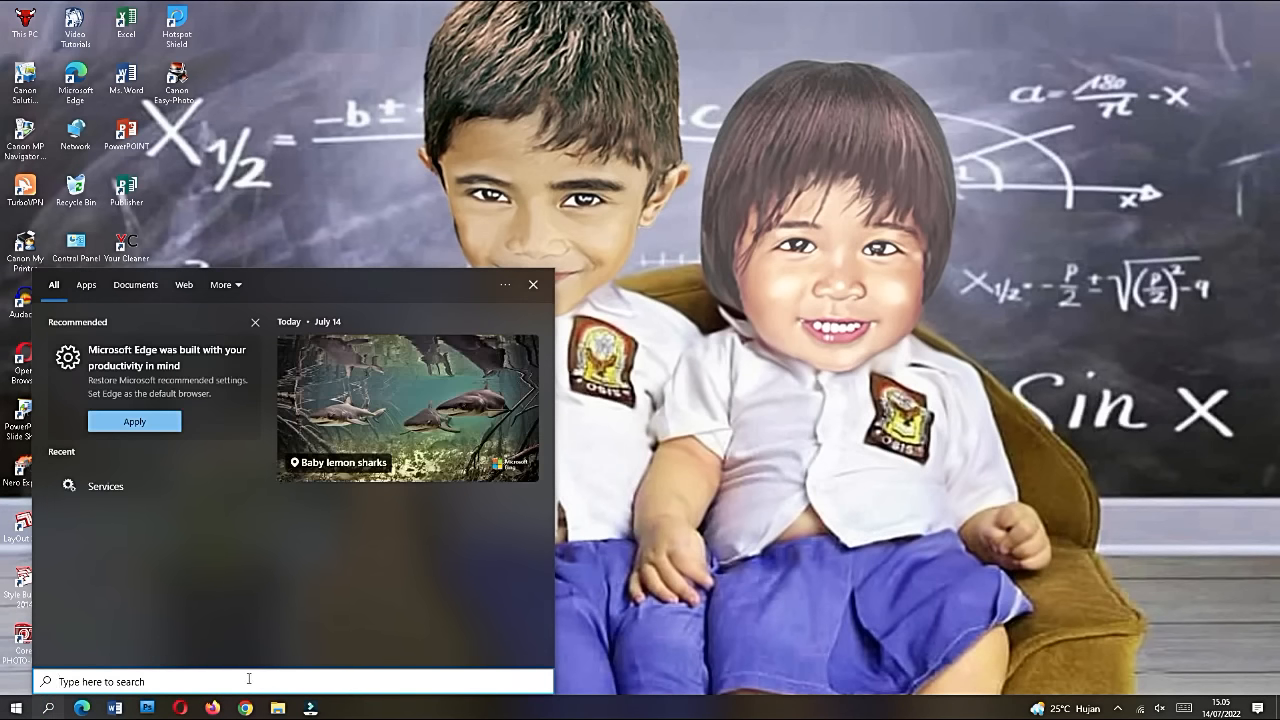
pyautogui.write('ser')
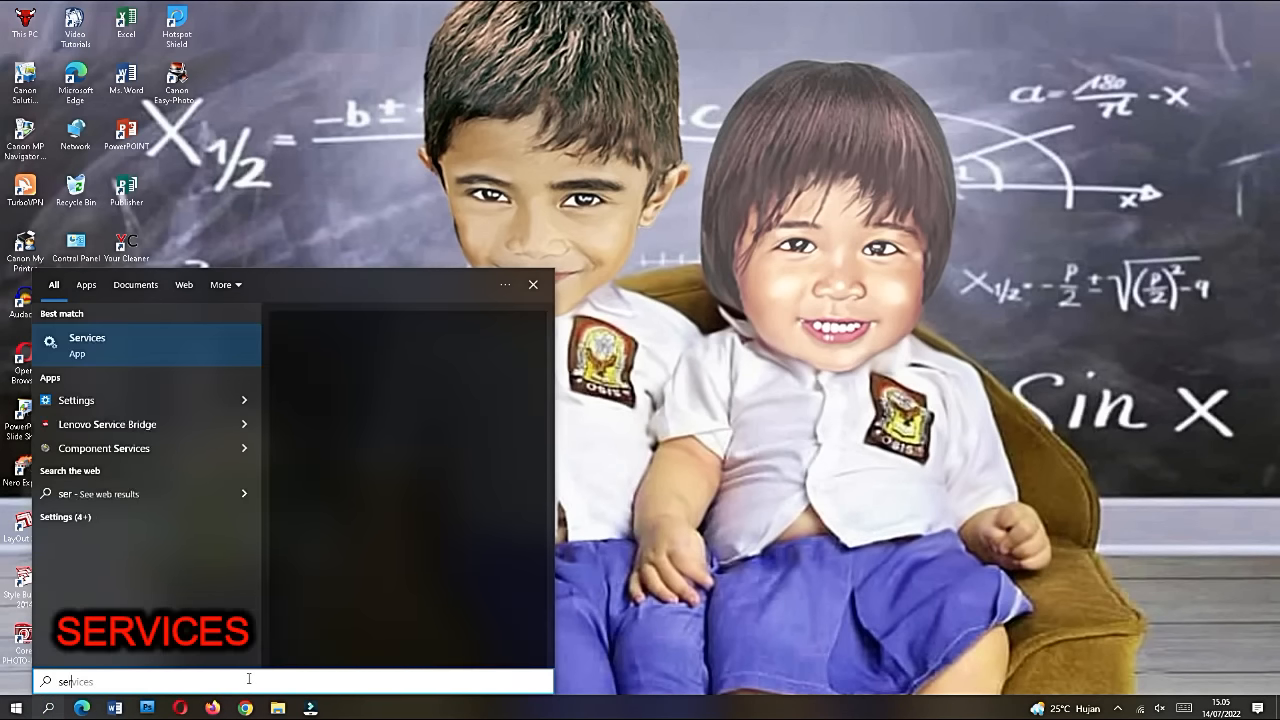
pyautogui.write('vices')
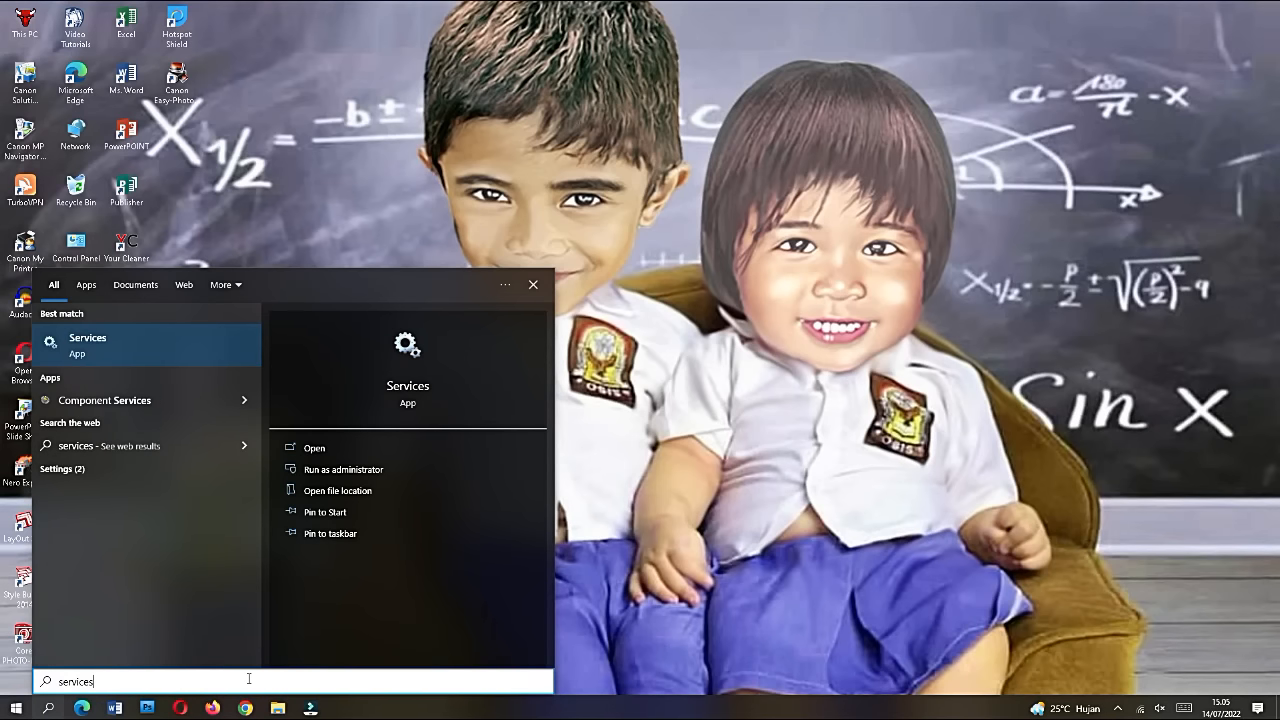
pyautogui.press('Return')
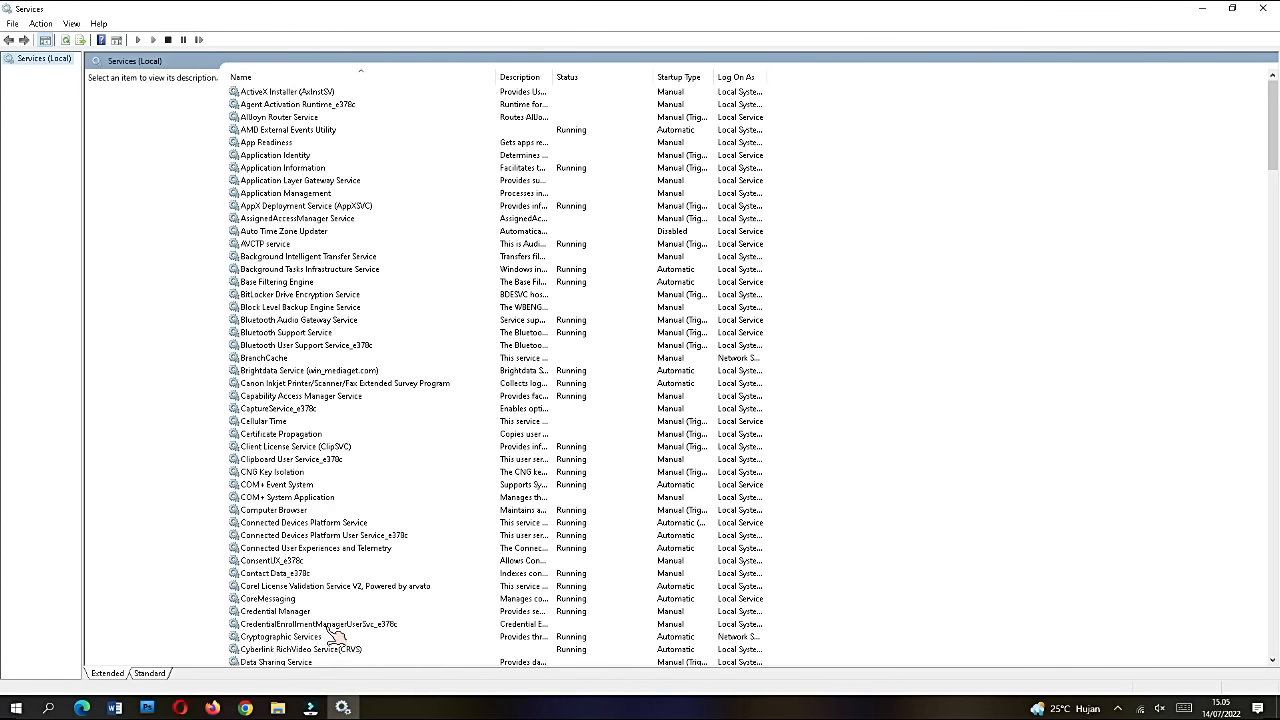
# Fit the Name column to its longest entry and look through the whole list of services.
pyautogui.doubleClick(498, 72)
pyautogui.scroll(-20, 440, 300)
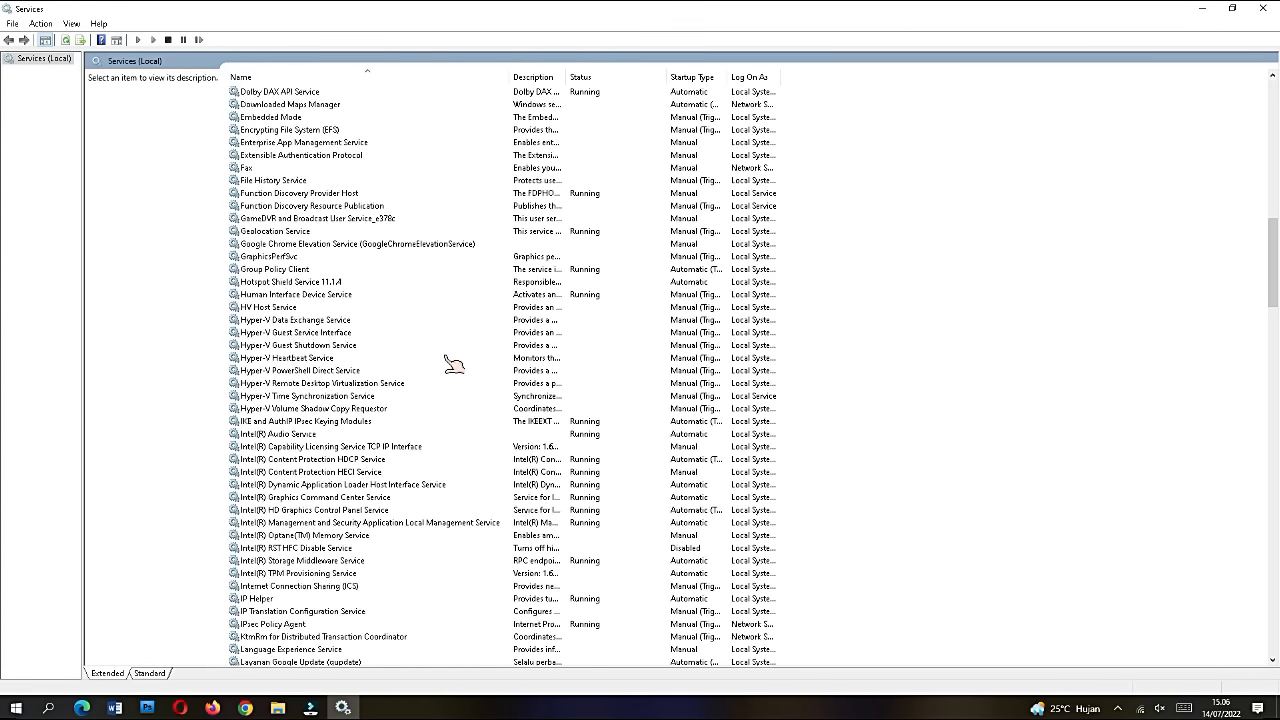
pyautogui.scroll(-20, 452, 363)
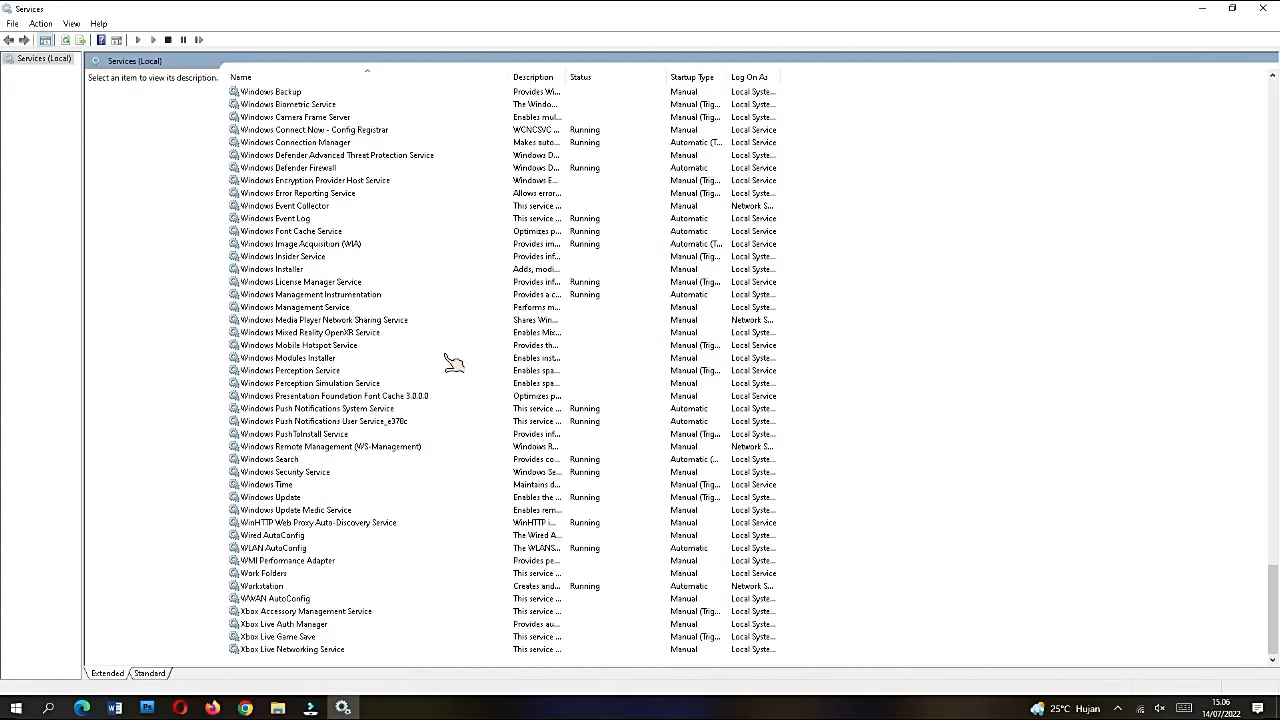
pyautogui.scroll(20, 452, 363)
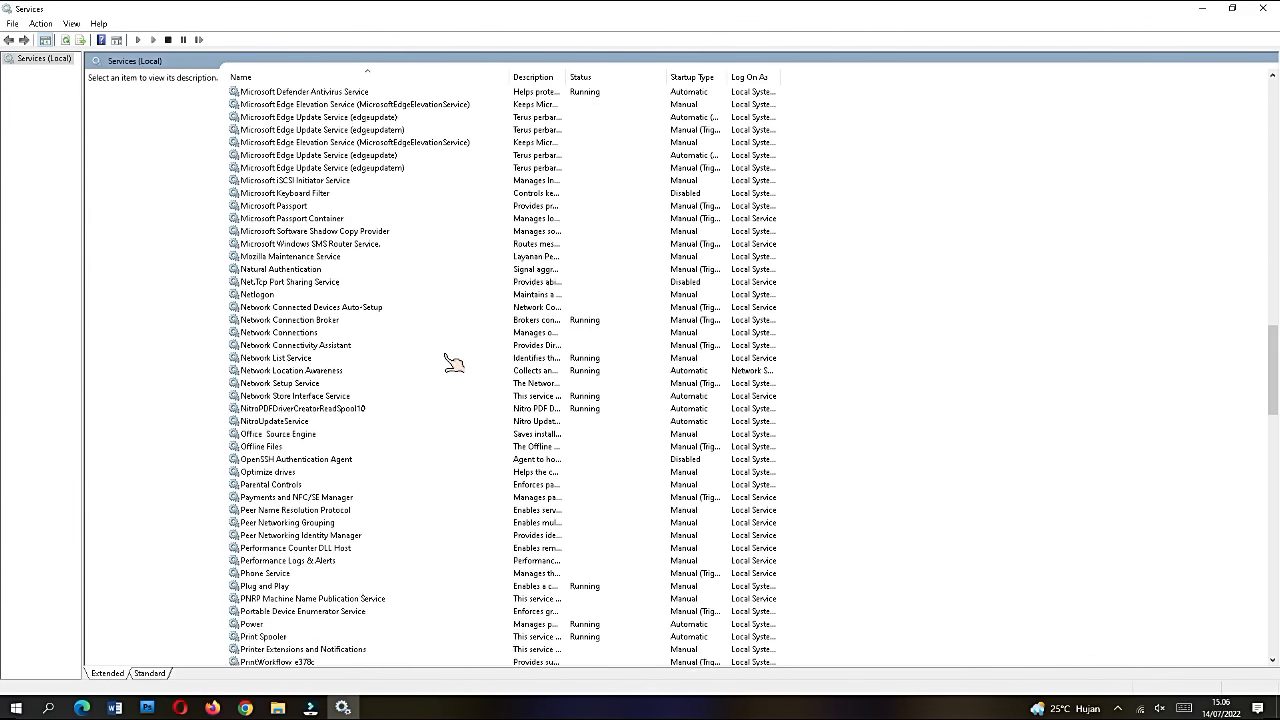
pyautogui.scroll(20, 455, 320)
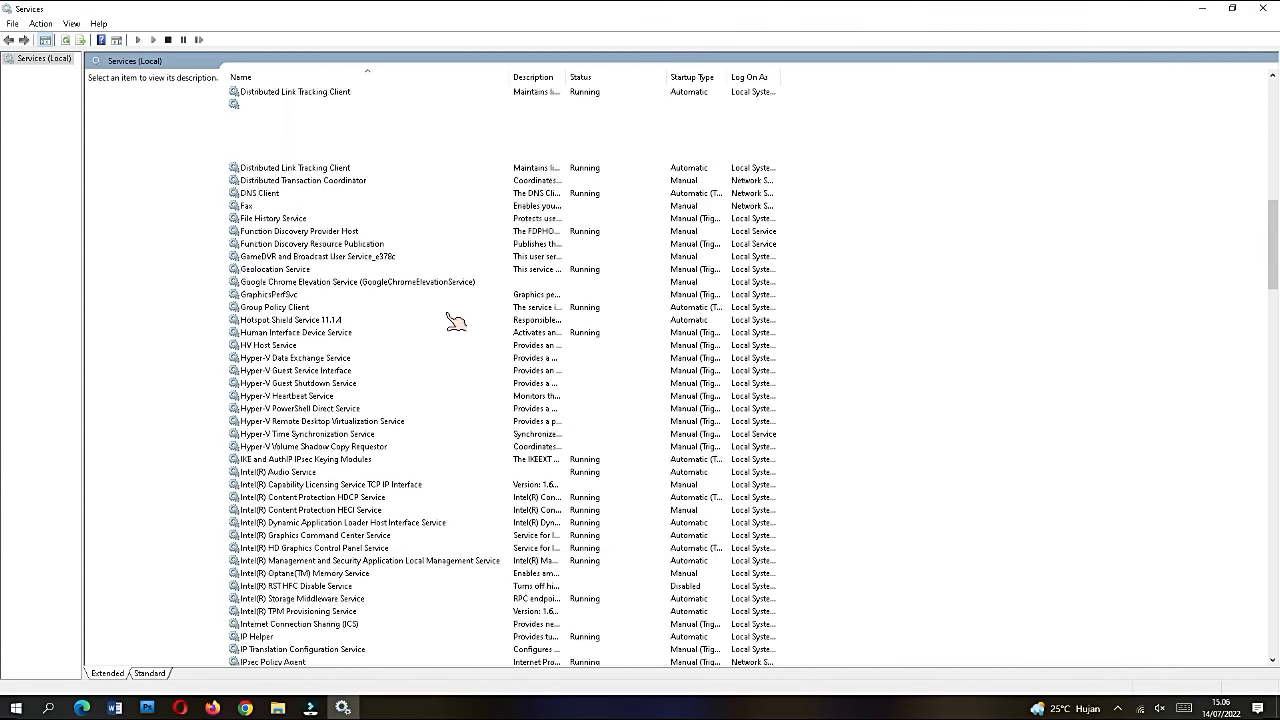
pyautogui.scroll(12, 455, 320)
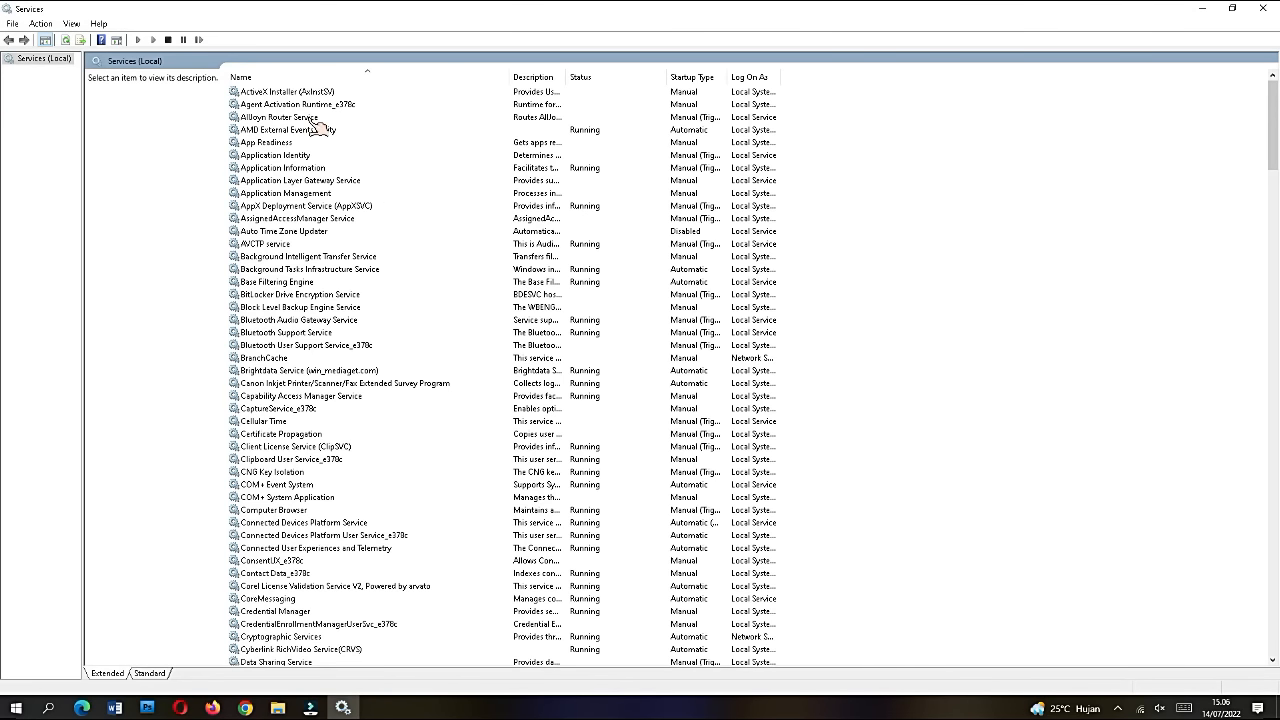
# Set the startup type of AllJoyn Router Service to Disabled and save the change.
pyautogui.click(310, 118)
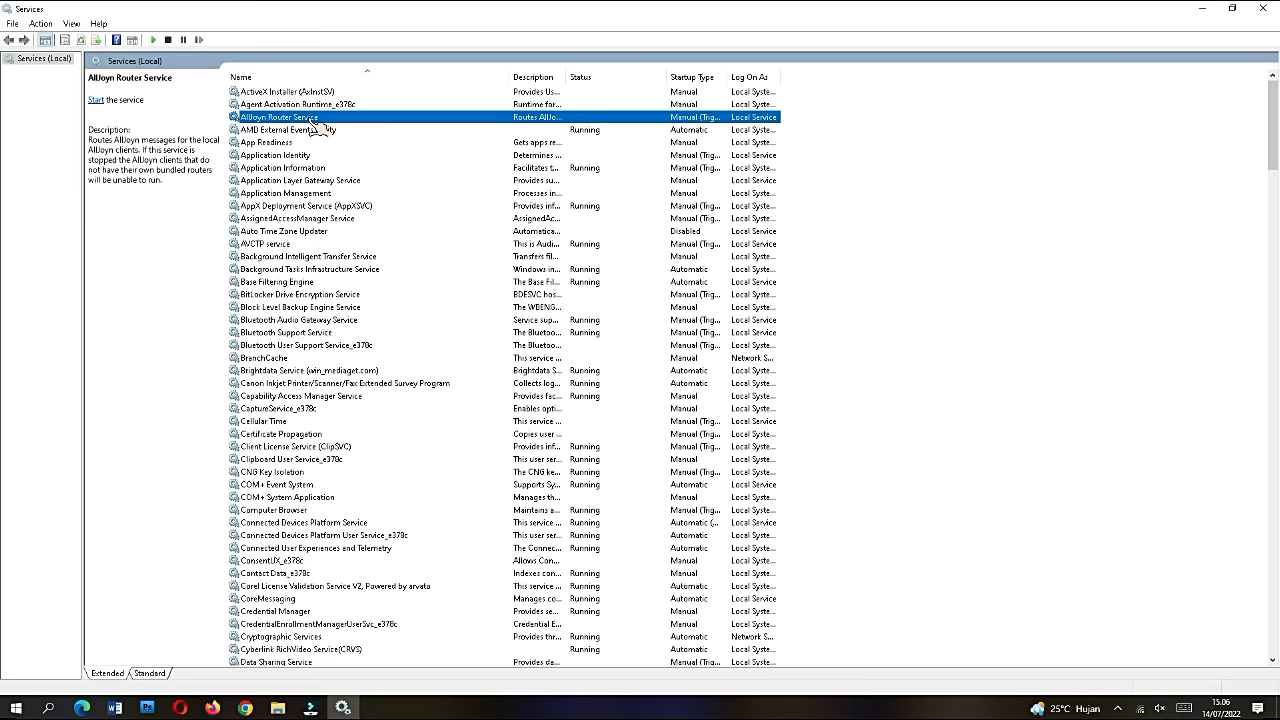
pyautogui.doubleClick(312, 122)
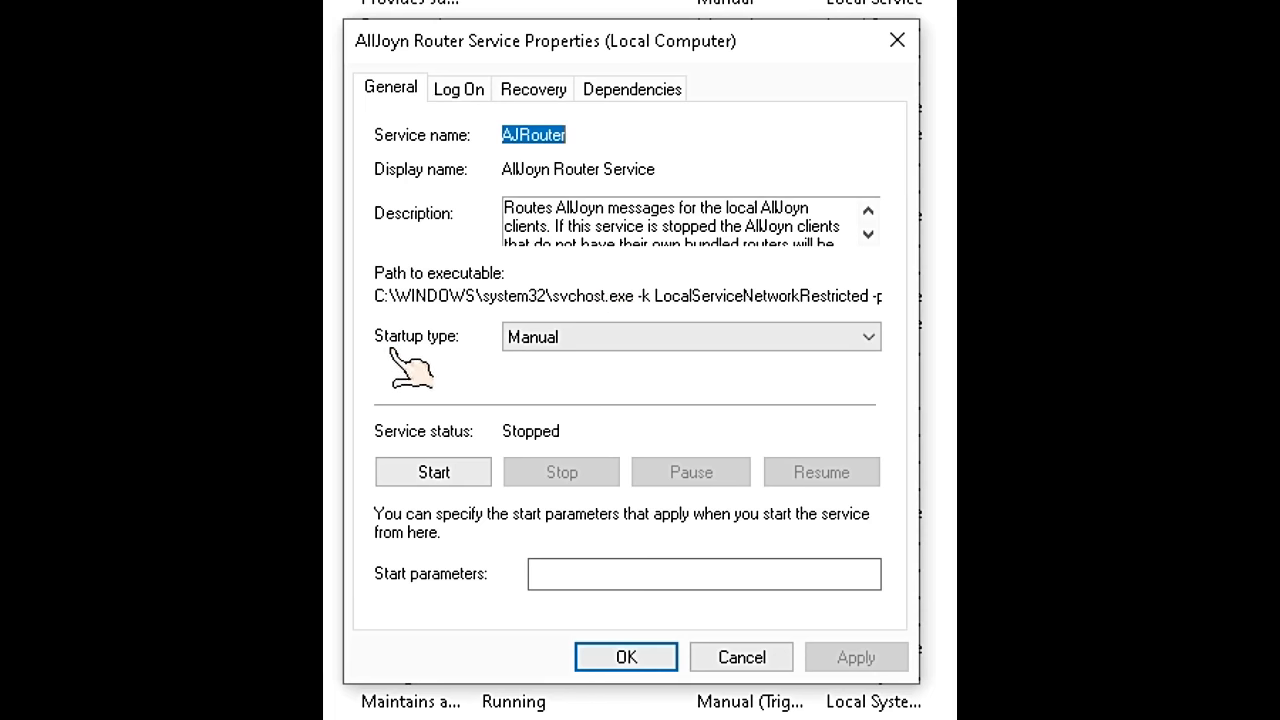
pyautogui.click(578, 340)
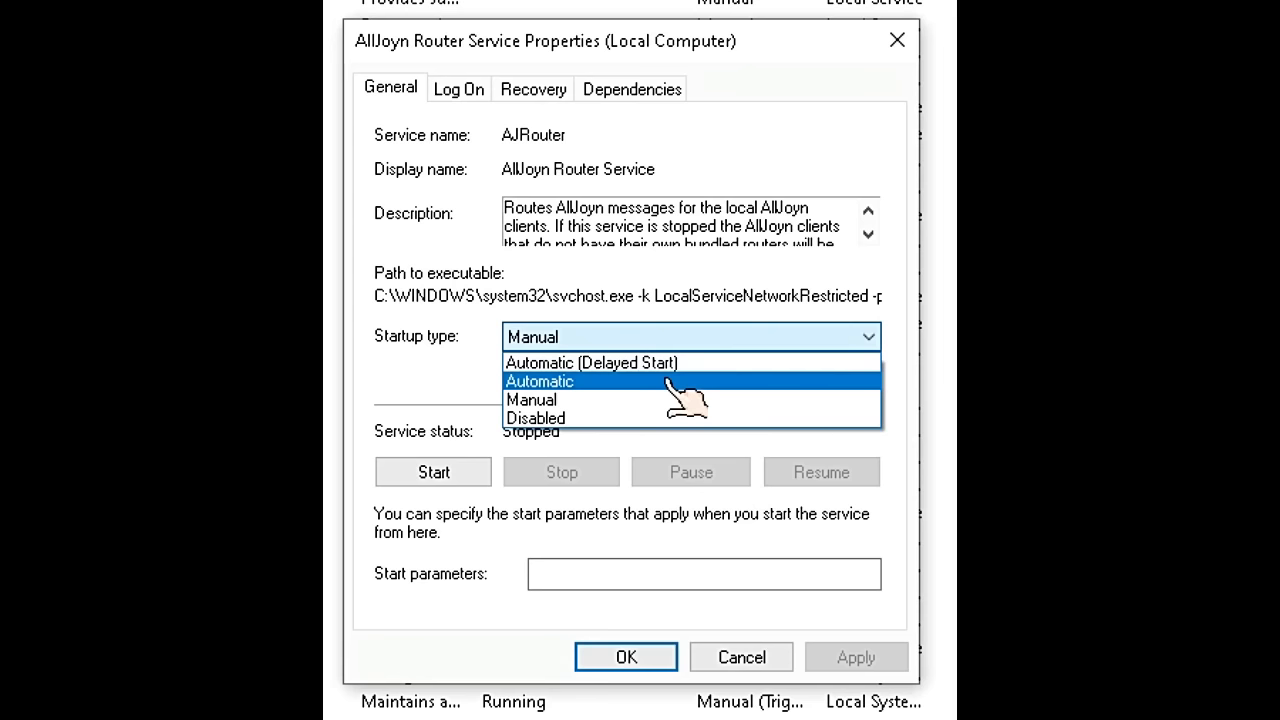
pyautogui.click(612, 420)
pyautogui.click(636, 658)
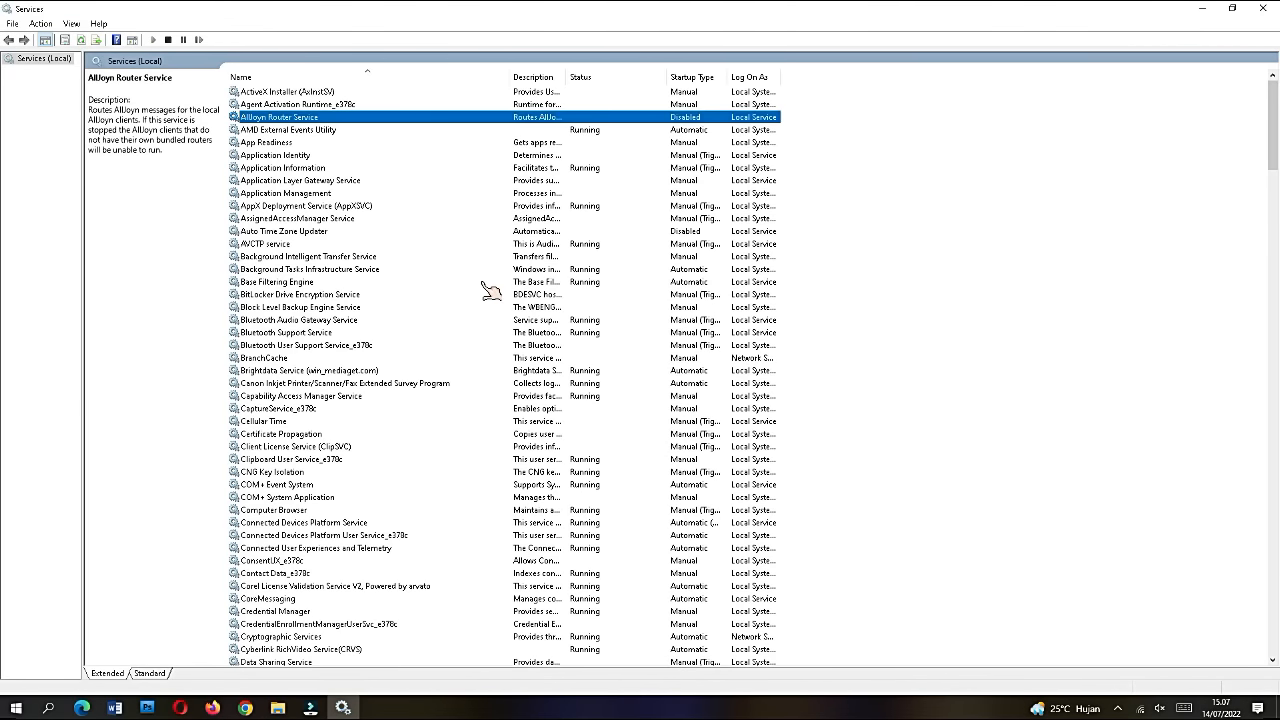
# Set the startup type of BitLocker Drive Encryption Service to Disabled and save the change.
pyautogui.click(381, 298)
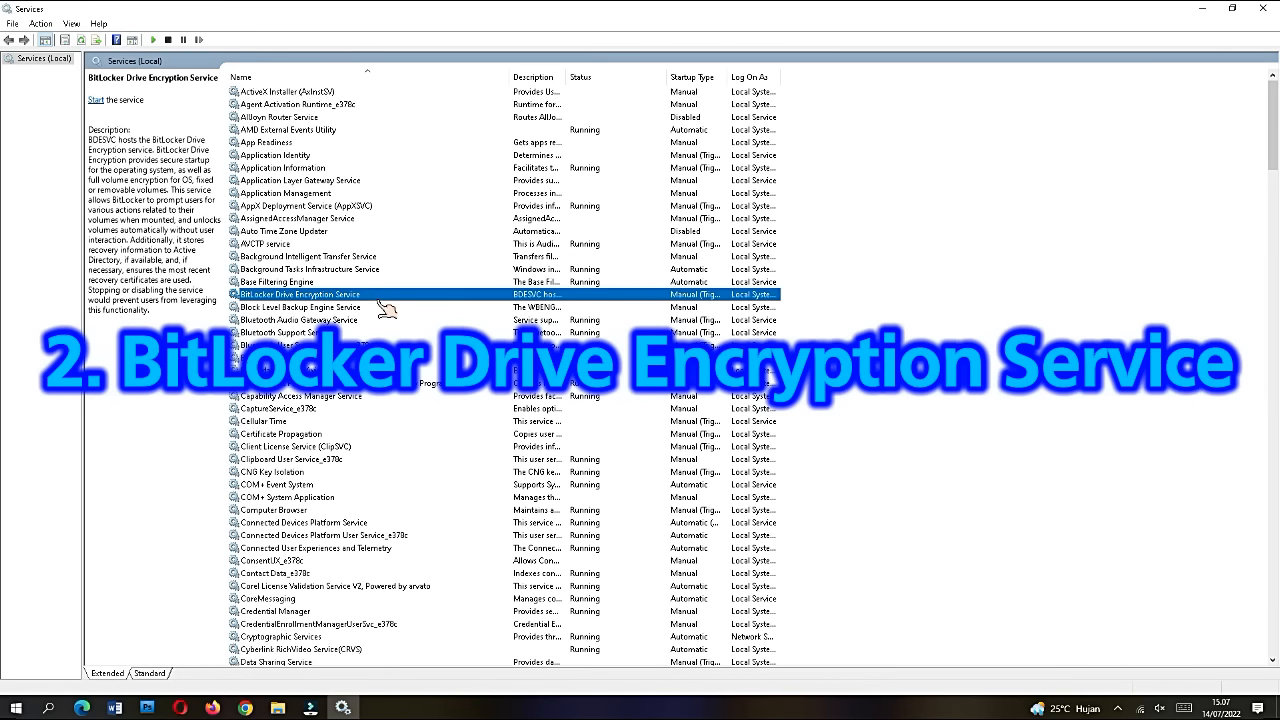
pyautogui.doubleClick(385, 298)
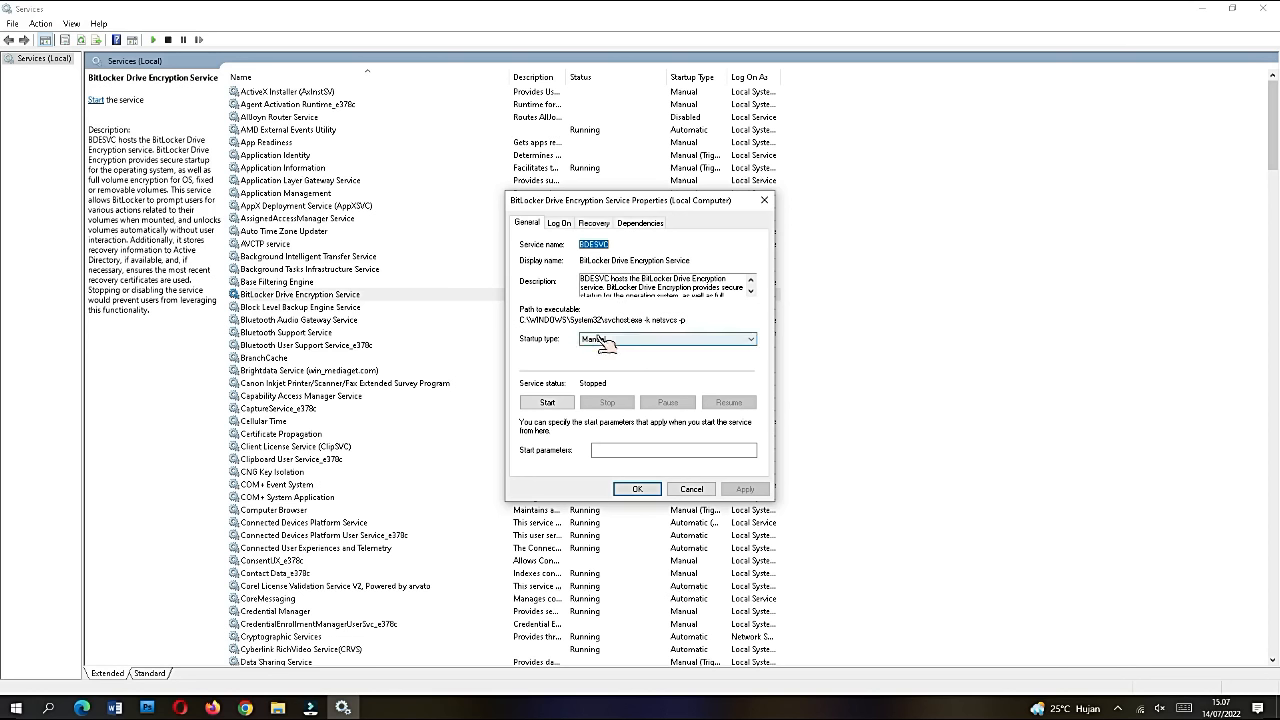
pyautogui.click(605, 341)
pyautogui.click(642, 386)
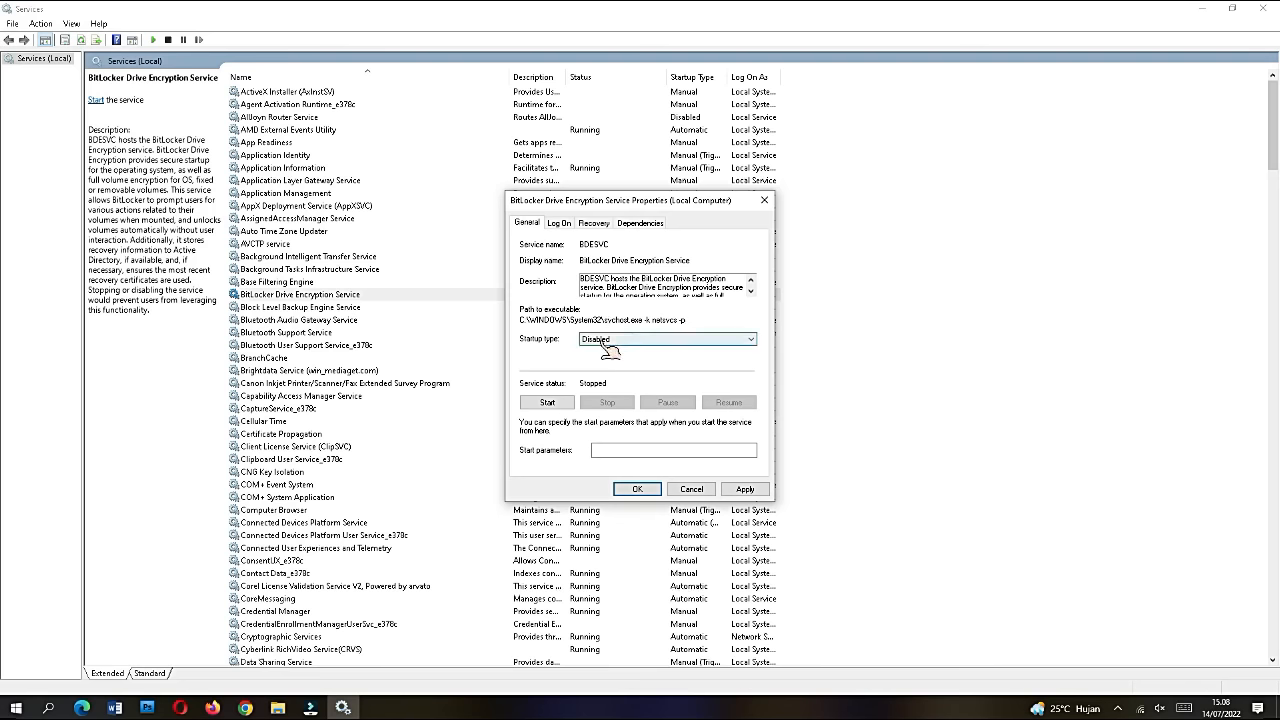
pyautogui.click(637, 489)
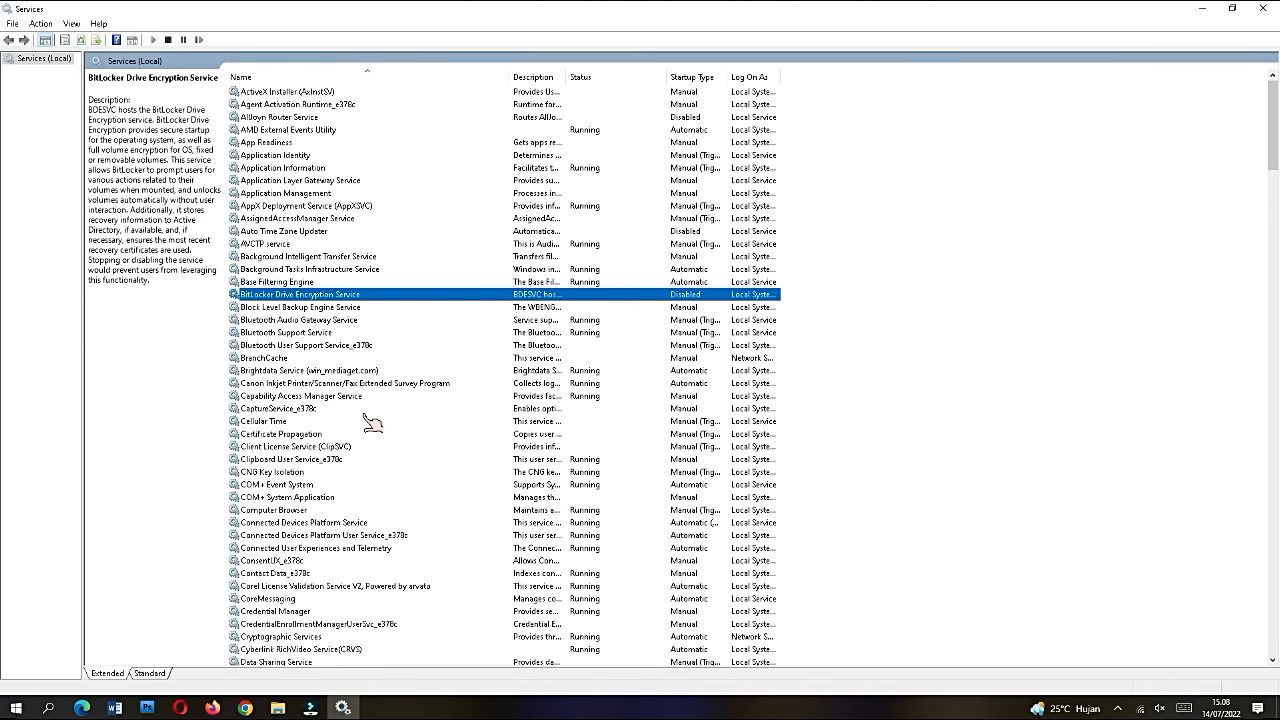
# Set the startup type of Connected User Experiences and Telemetry to Disabled and save the change.
pyautogui.scroll(-2, 370, 423)
pyautogui.click(415, 472)
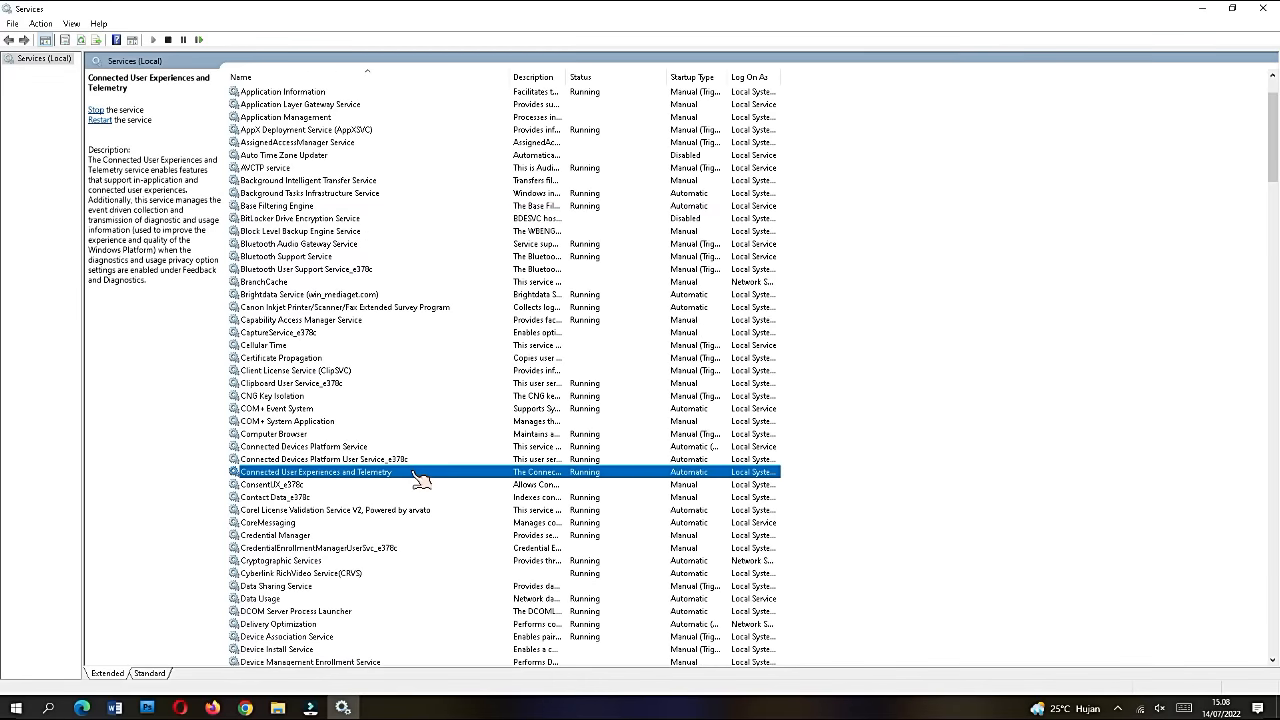
pyautogui.doubleClick(418, 476)
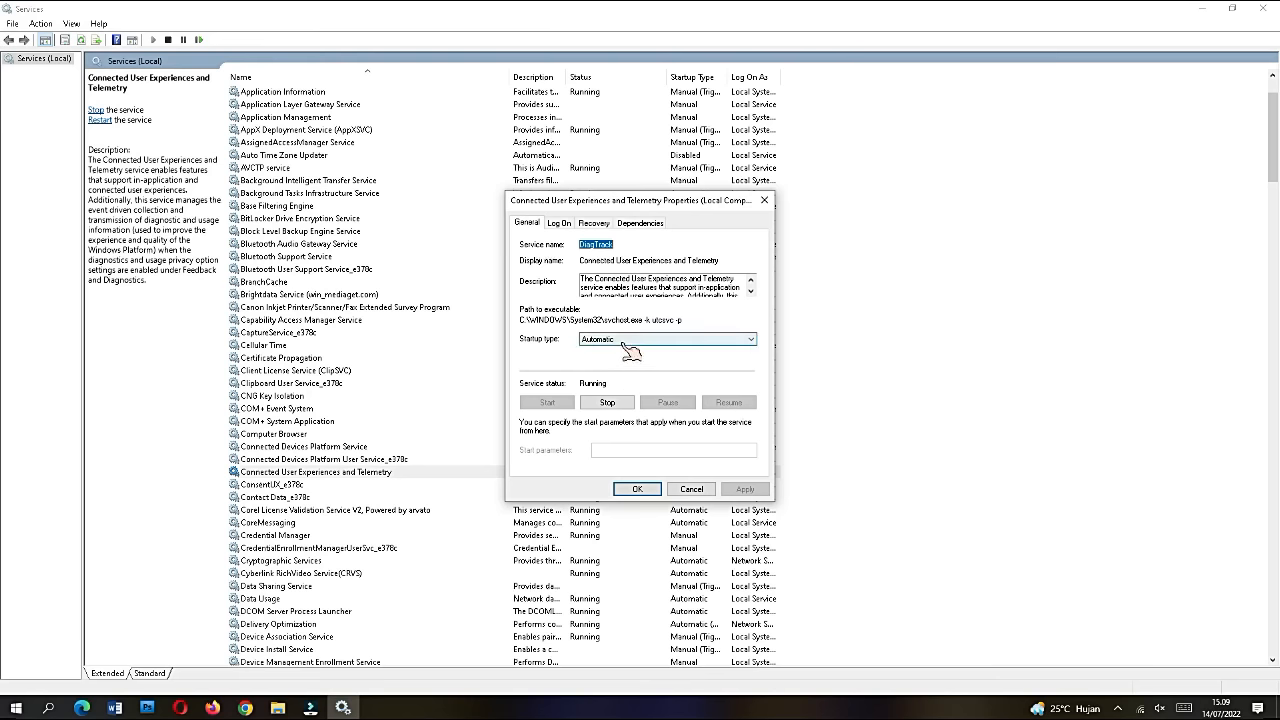
pyautogui.click(624, 342)
pyautogui.click(628, 377)
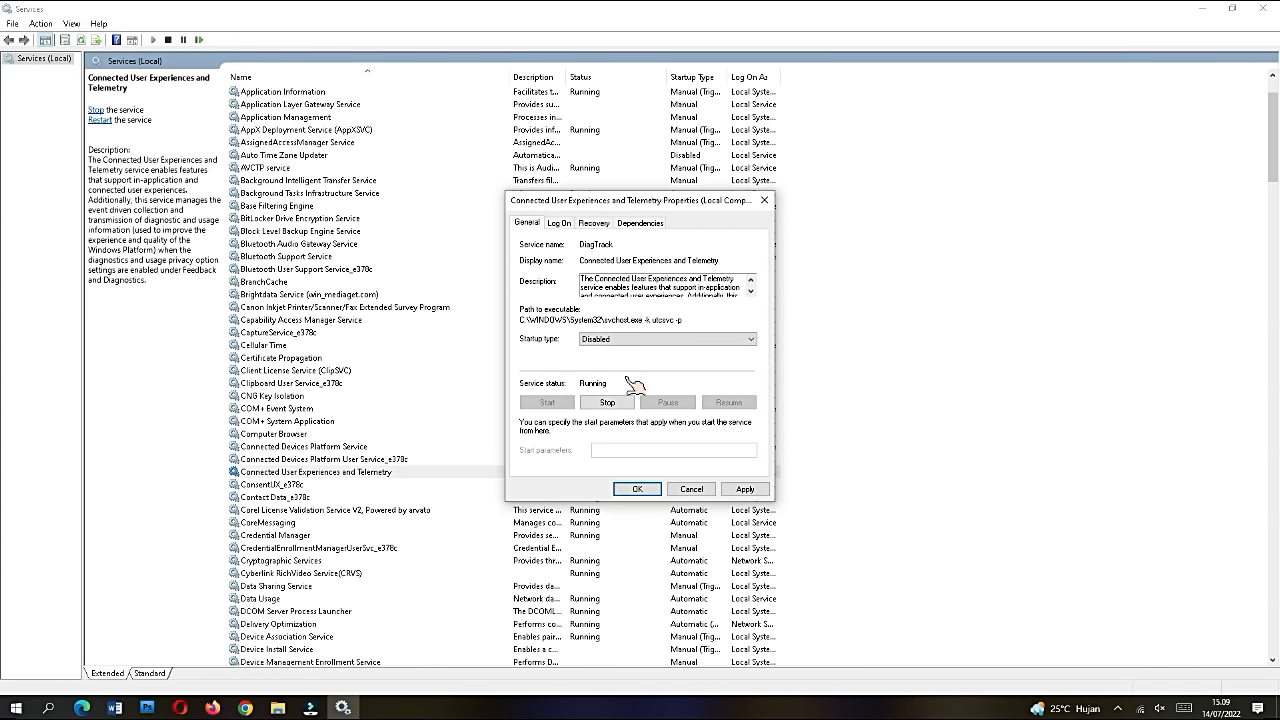
pyautogui.click(640, 489)
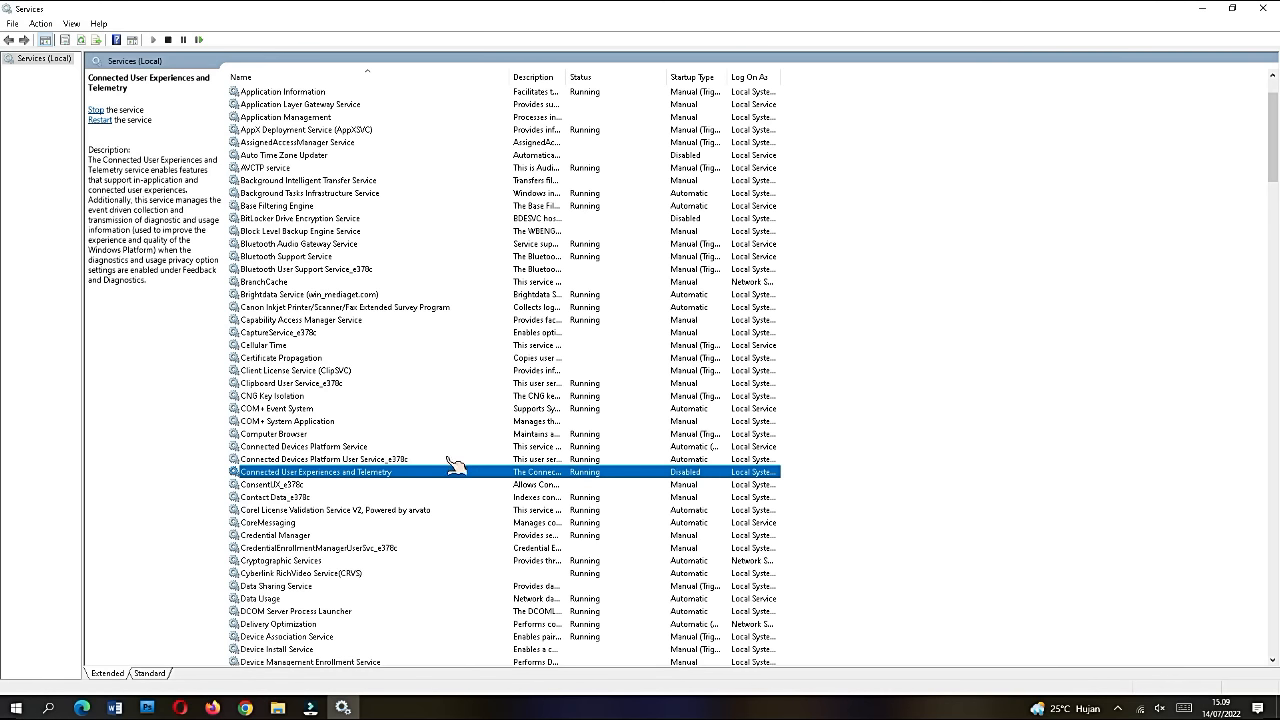
# Set the startup type of Device Setup Manager to Disabled and save the change.
pyautogui.click(405, 512)
pyautogui.scroll(-3, 400, 516)
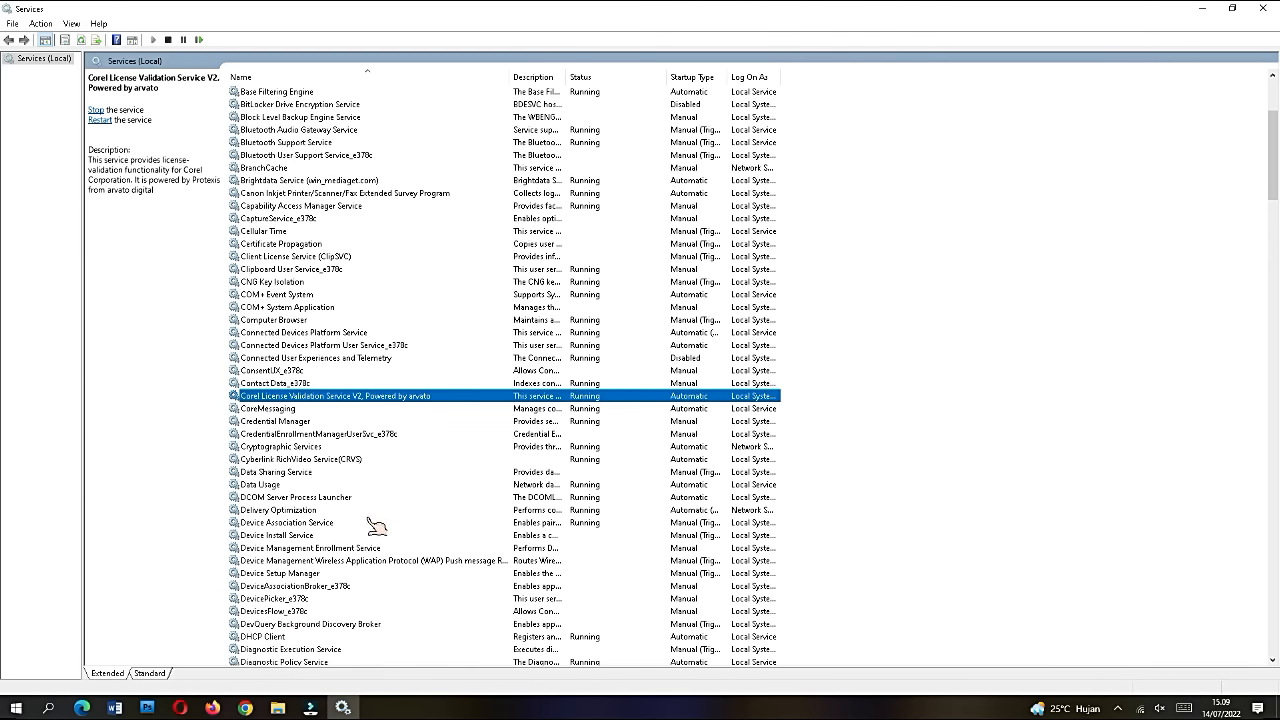
pyautogui.scroll(-1, 376, 525)
pyautogui.click(368, 498)
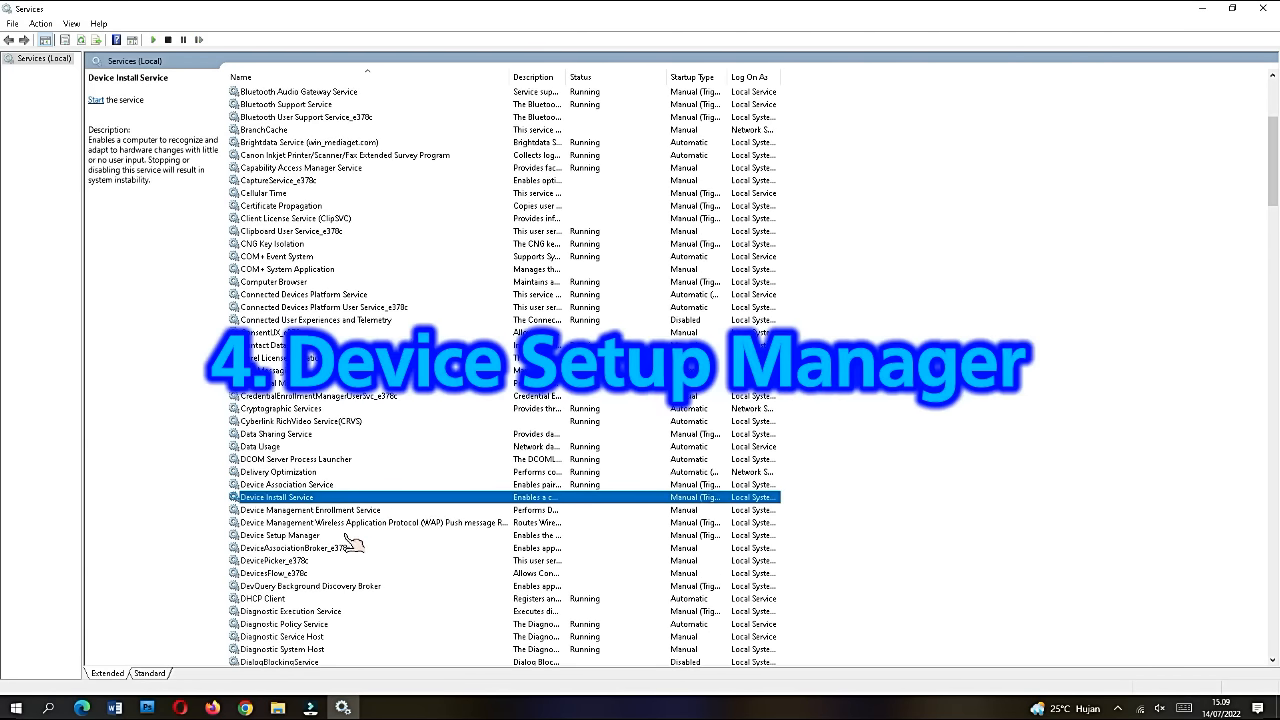
pyautogui.doubleClick(352, 537)
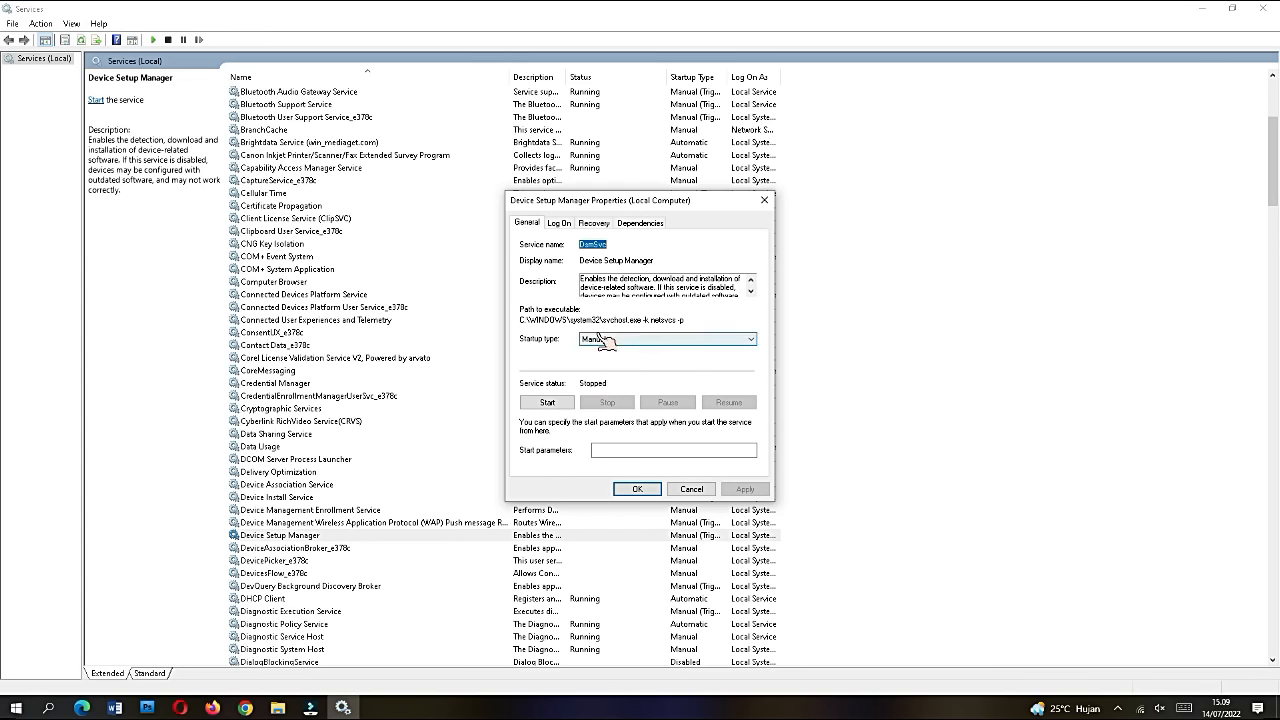
pyautogui.click(612, 342)
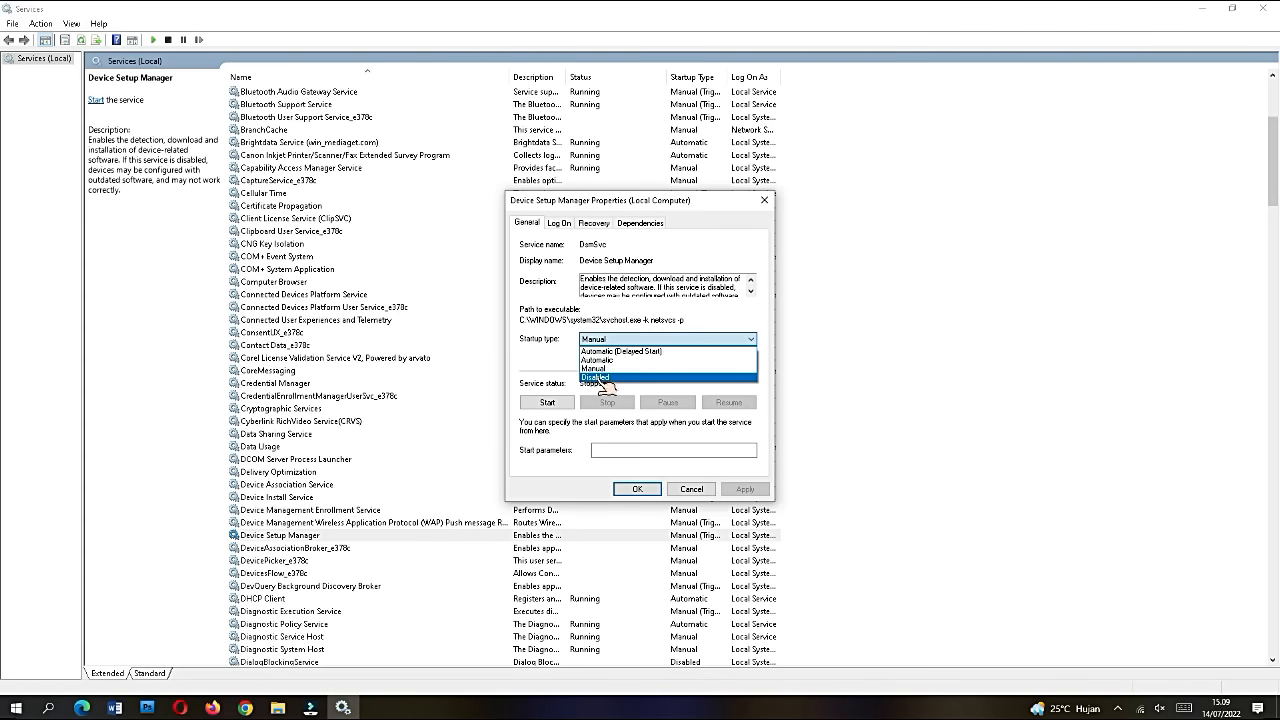
pyautogui.click(603, 378)
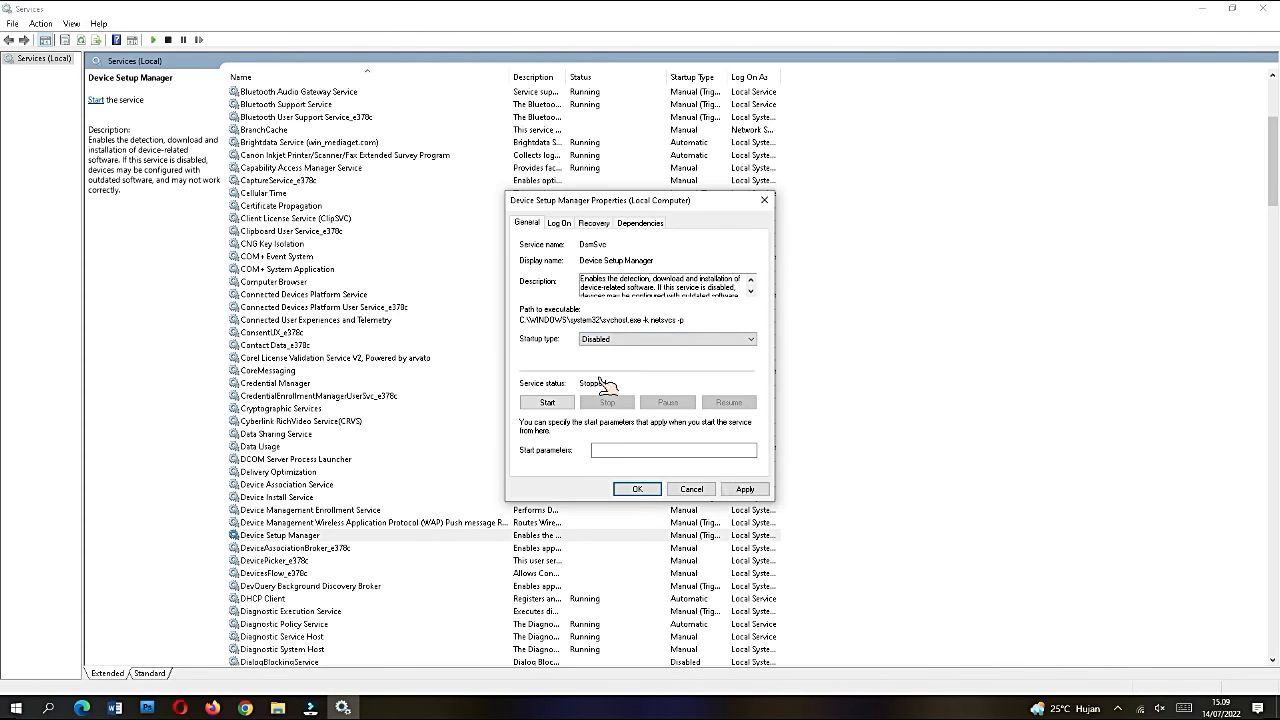
pyautogui.click(637, 490)
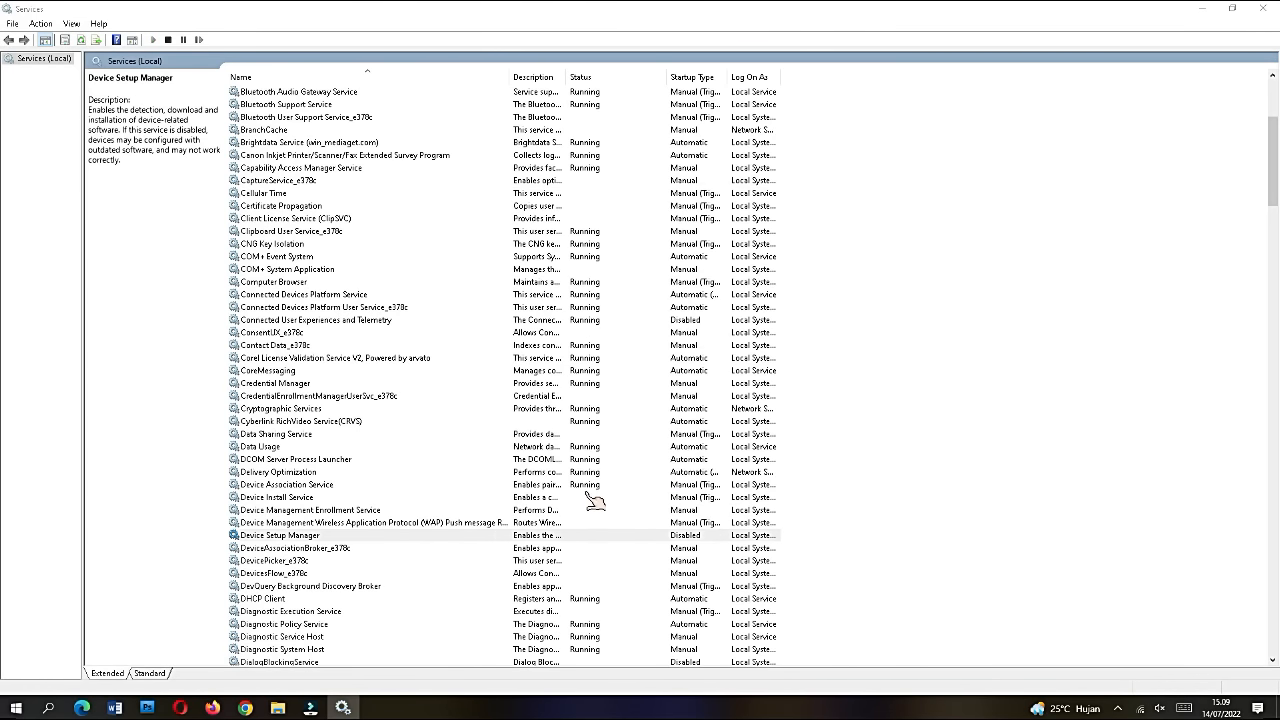
# Set the startup type of Diagnostic Policy Service to Disabled and save the change.
pyautogui.click(399, 553)
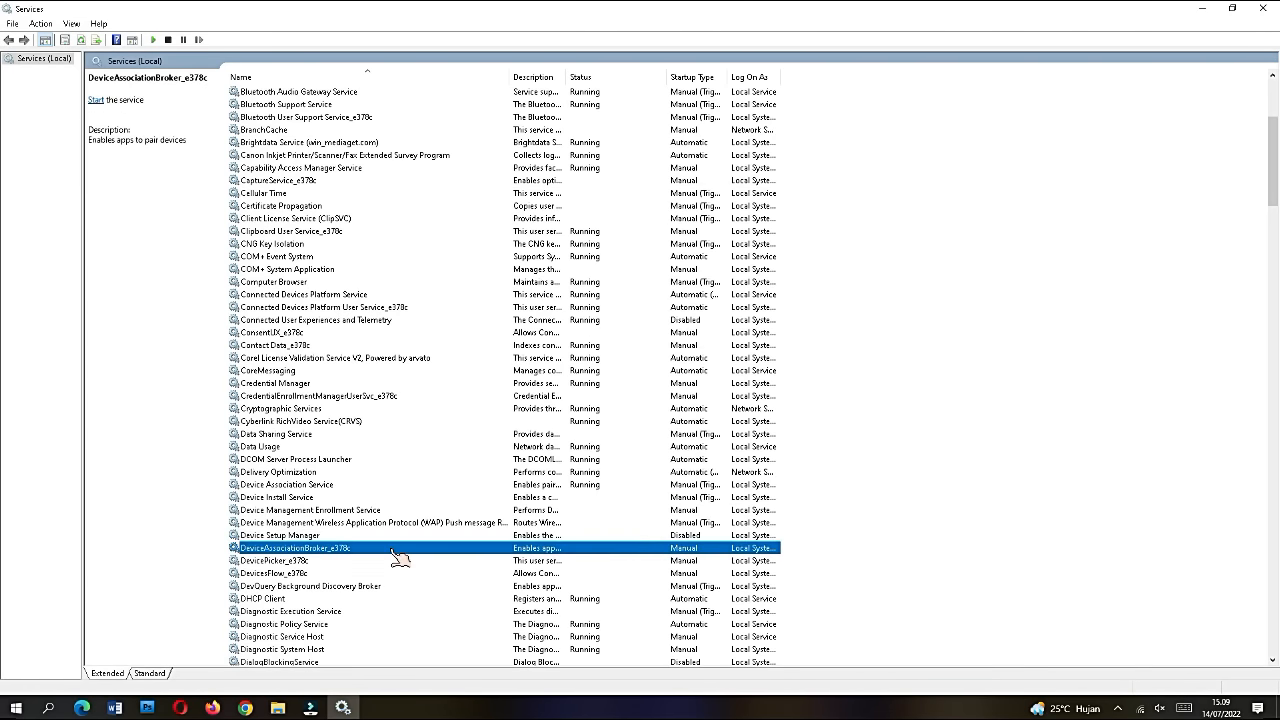
pyautogui.scroll(-2, 399, 555)
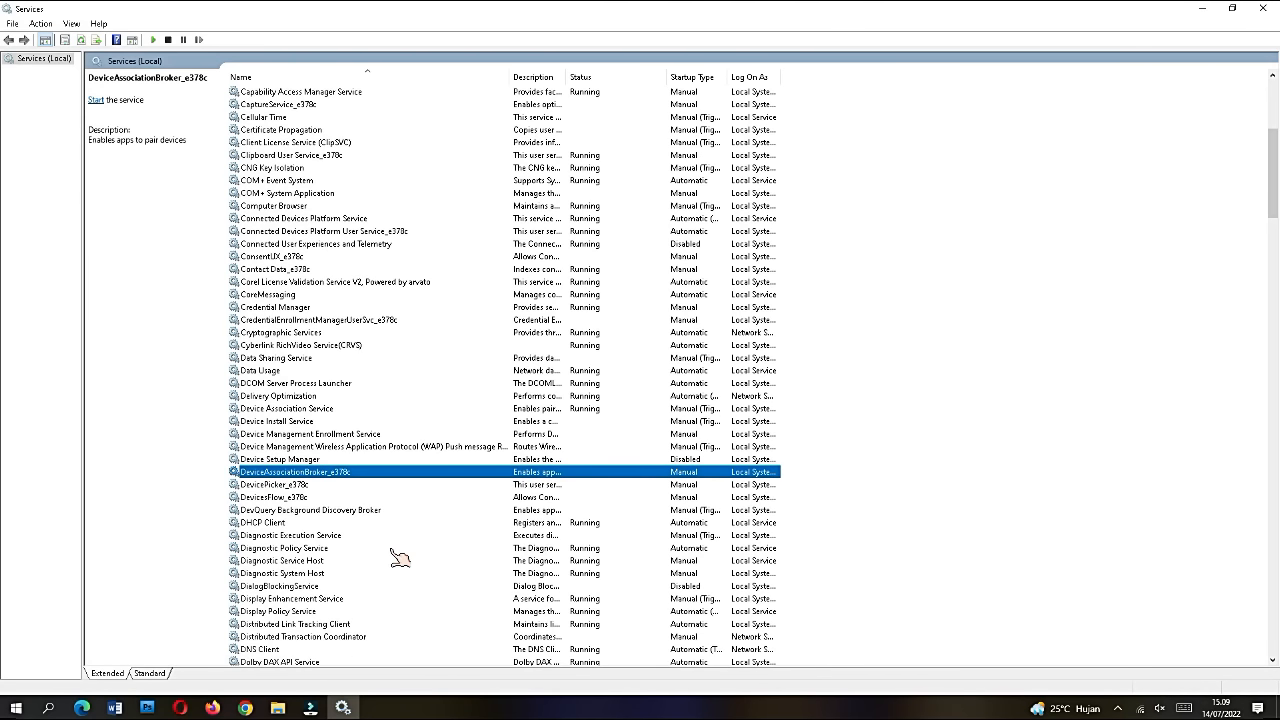
pyautogui.click(345, 548)
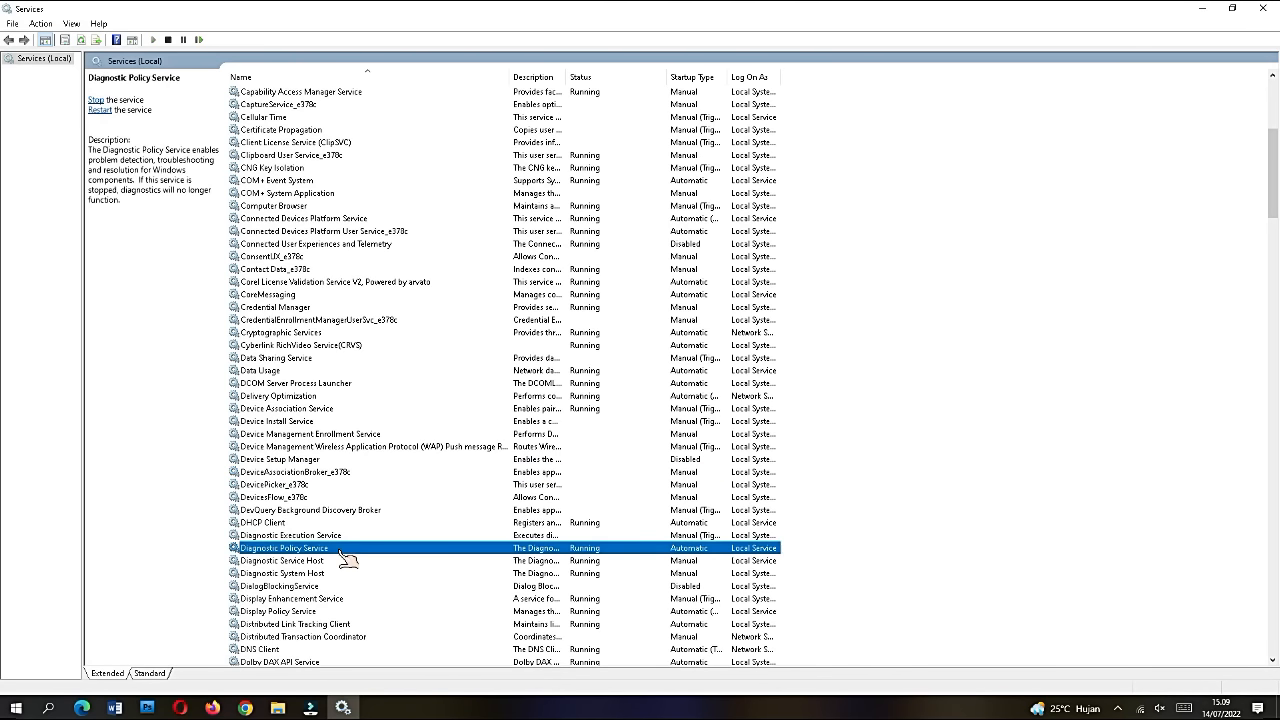
pyautogui.doubleClick(345, 550)
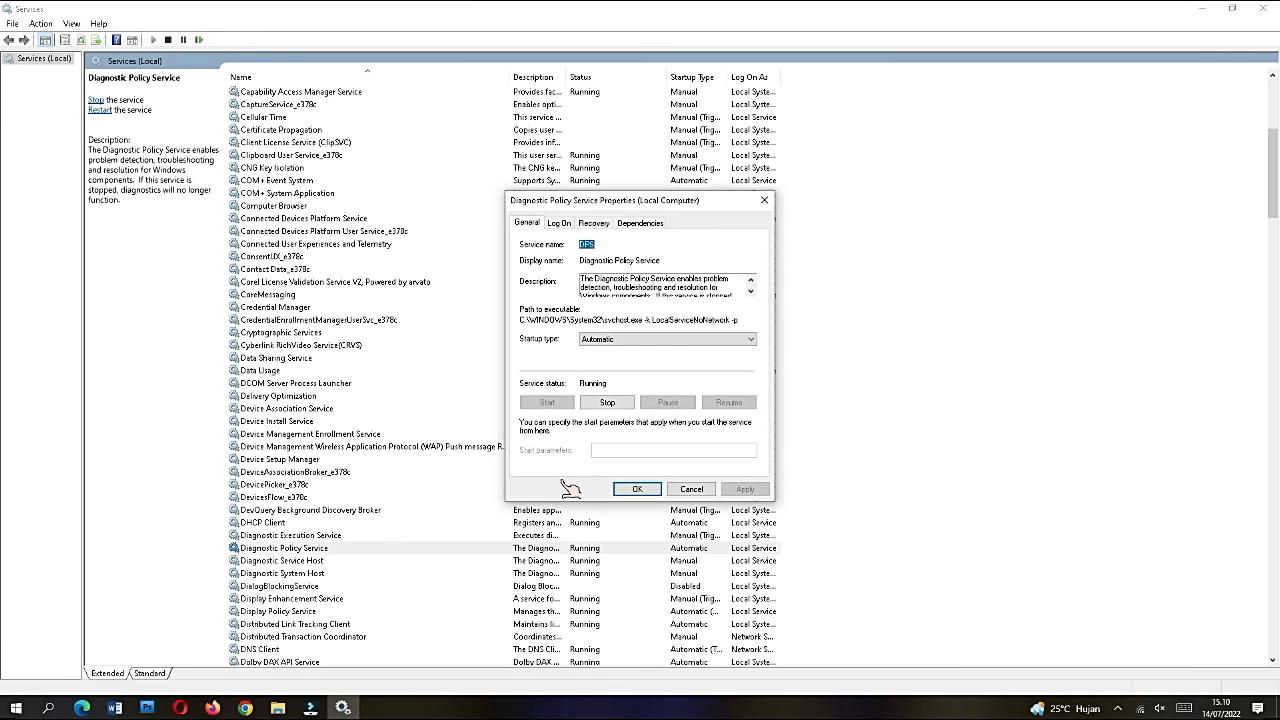
pyautogui.click(632, 340)
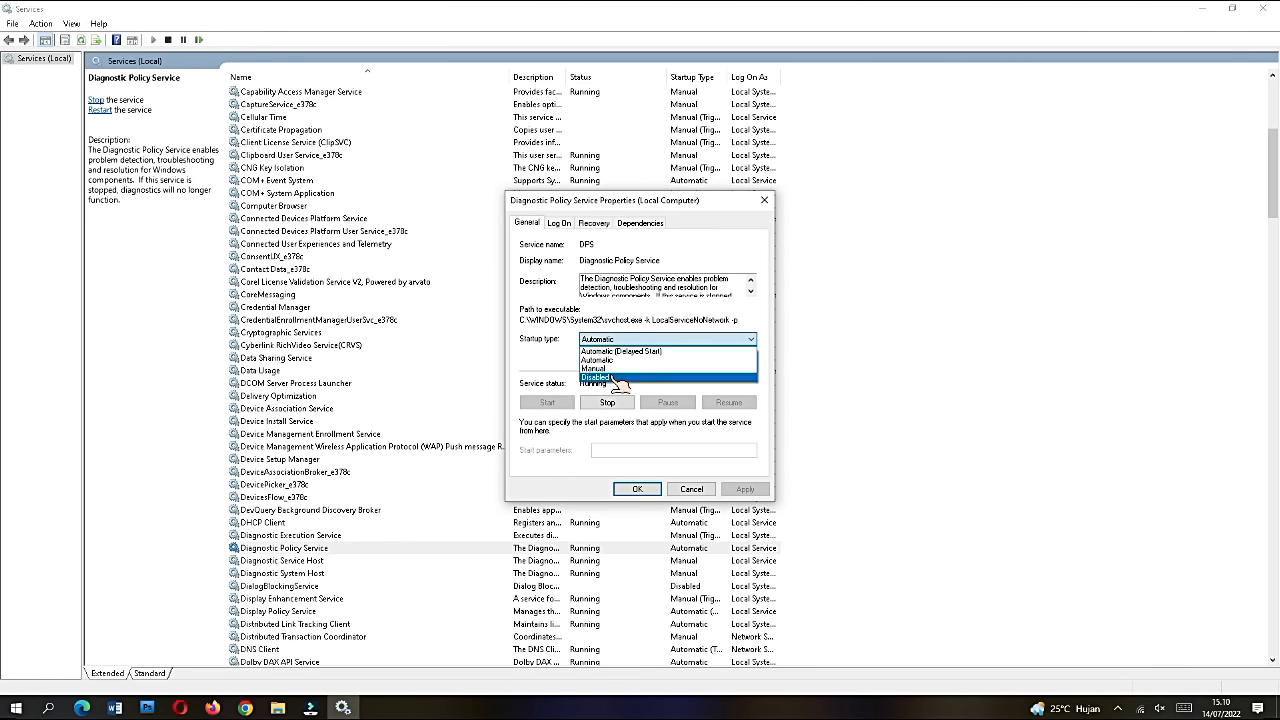
pyautogui.click(616, 377)
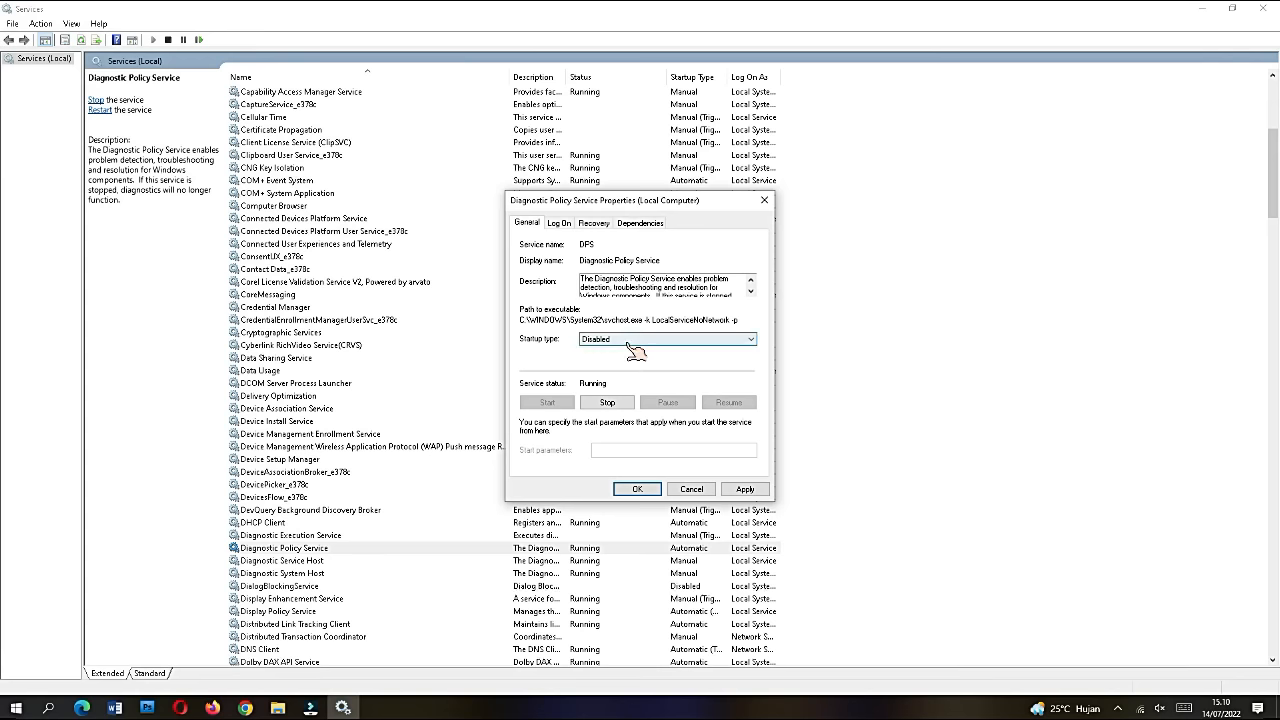
pyautogui.click(629, 344)
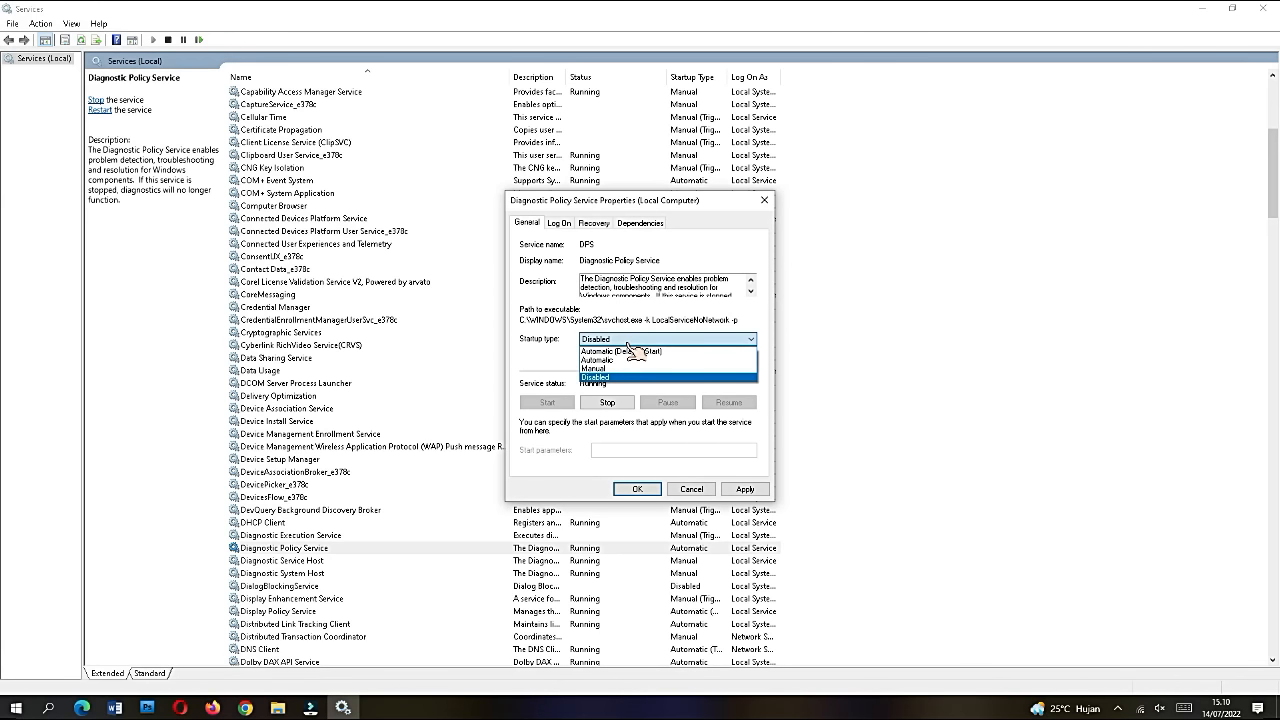
pyautogui.click(628, 378)
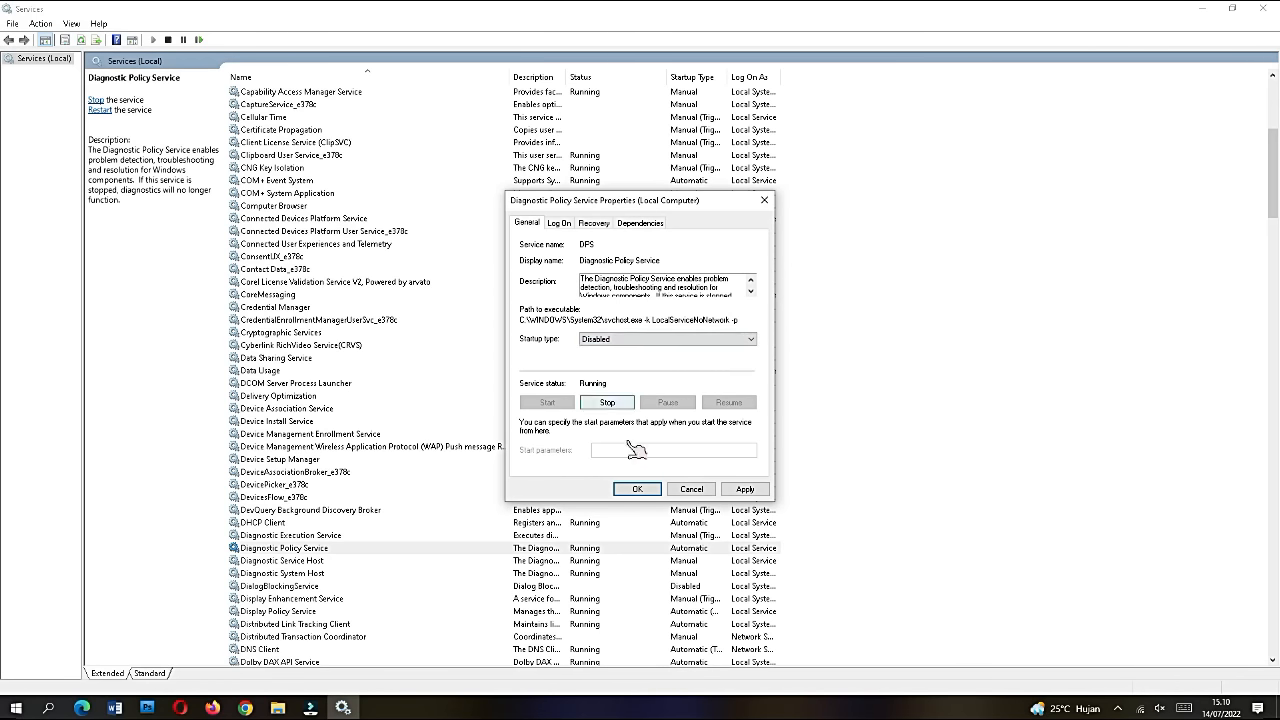
pyautogui.click(637, 489)
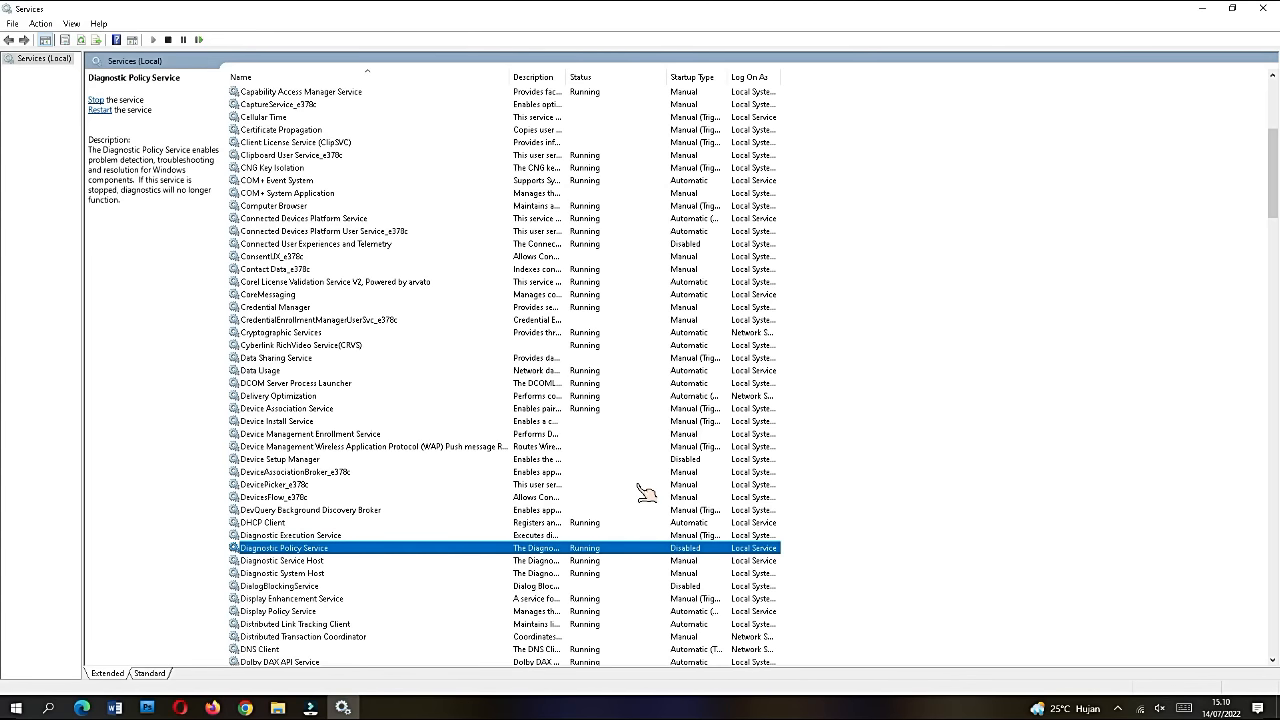
# Review the general properties of Distributed Link Tracking Client and close them without saving.
pyautogui.scroll(-1, 500, 514)
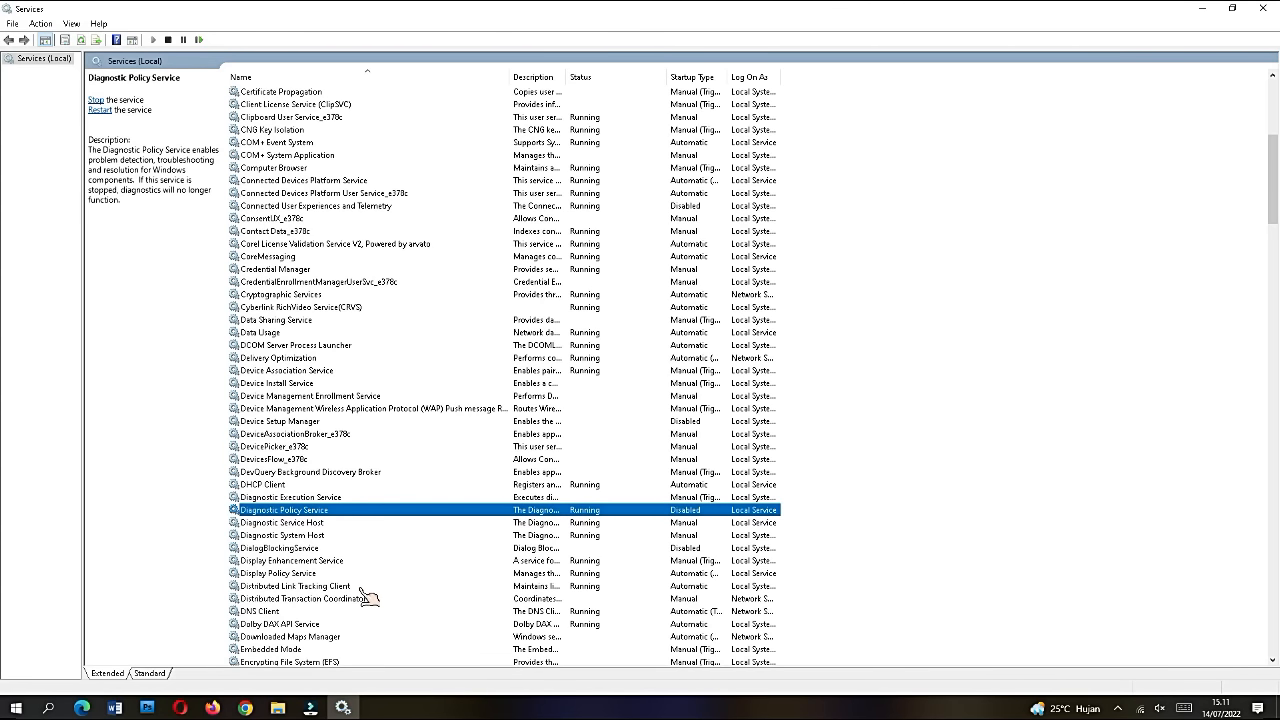
pyautogui.click(362, 587)
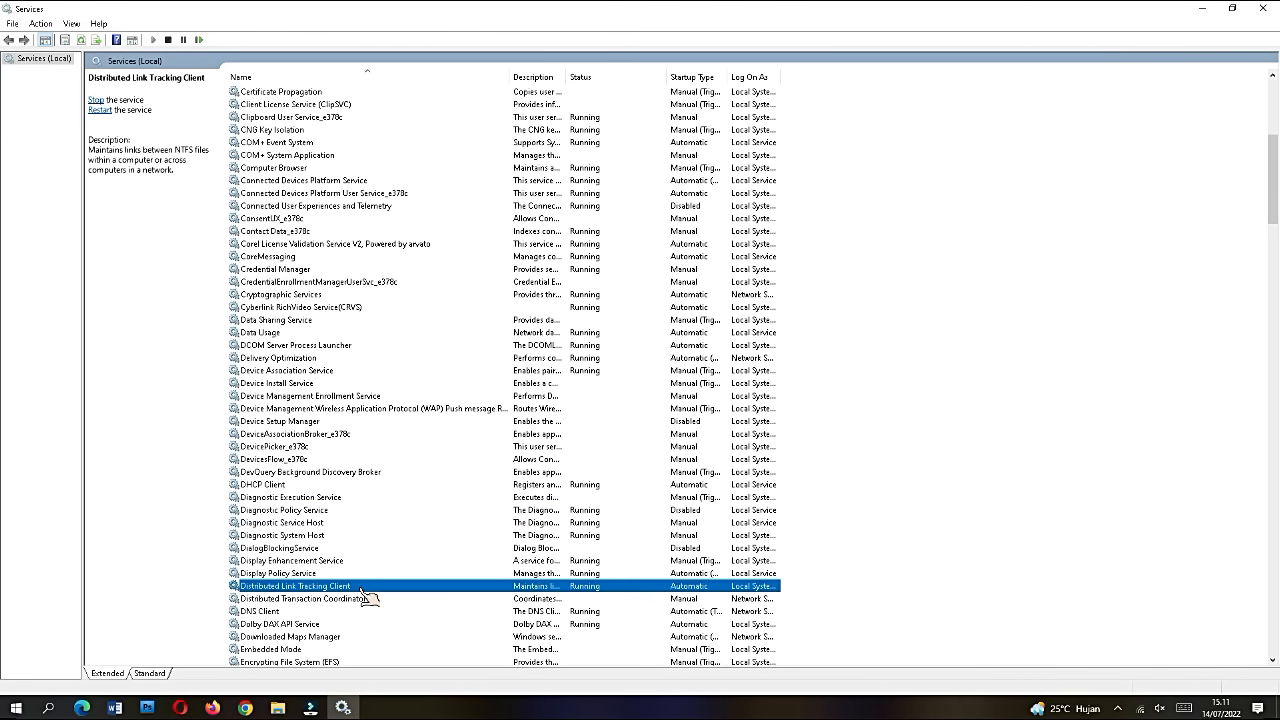
pyautogui.doubleClick(374, 588)
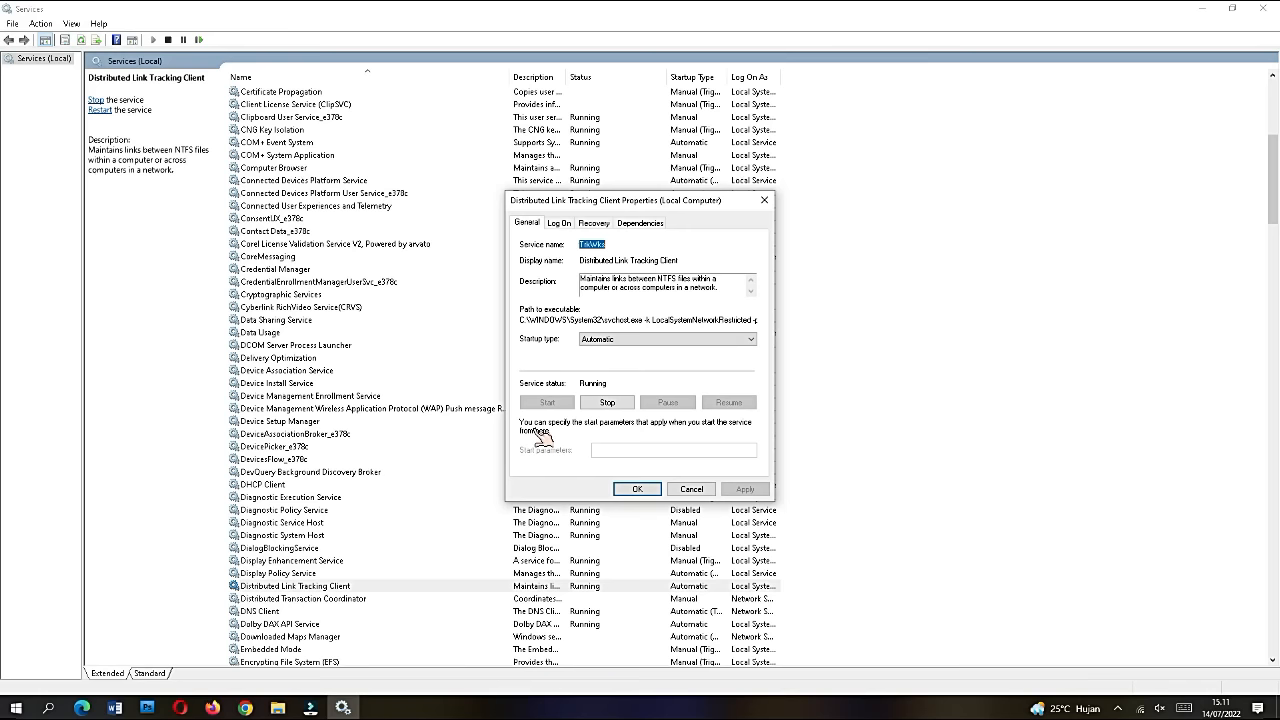
pyautogui.click(688, 490)
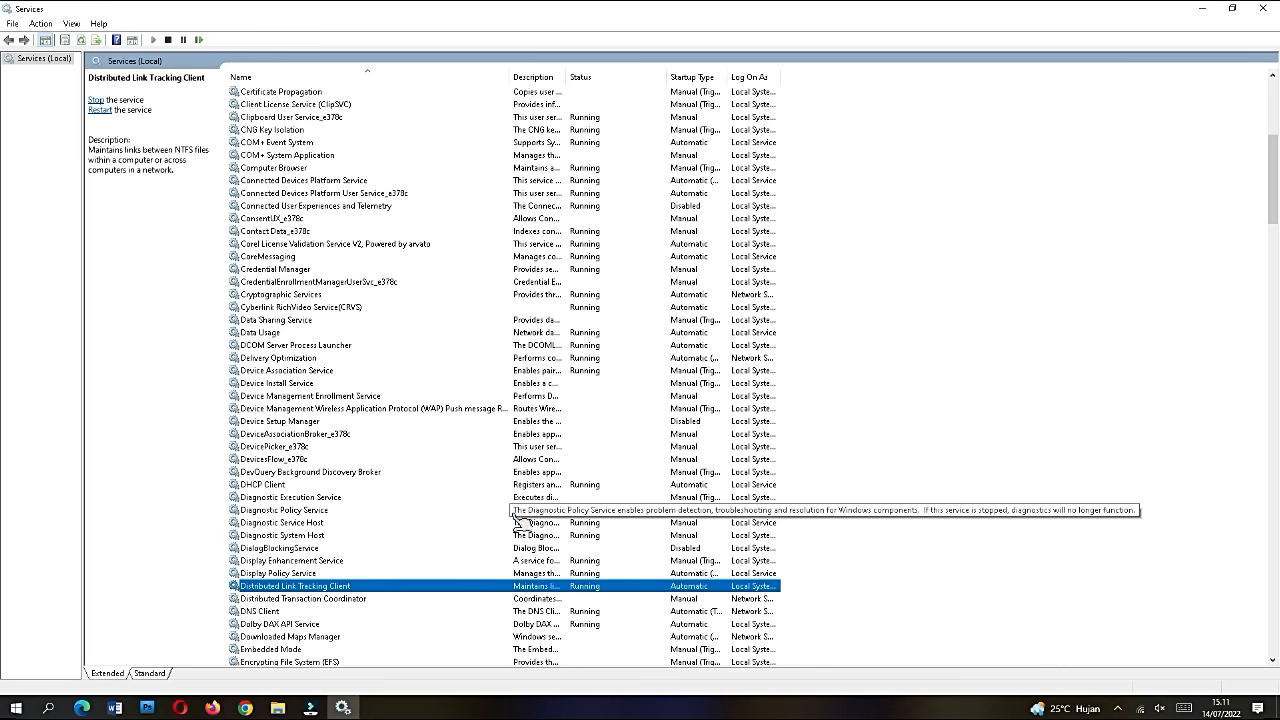
# Set the startup type of Downloaded Maps Manager to Disabled and save the change.
pyautogui.scroll(-2, 357, 598)
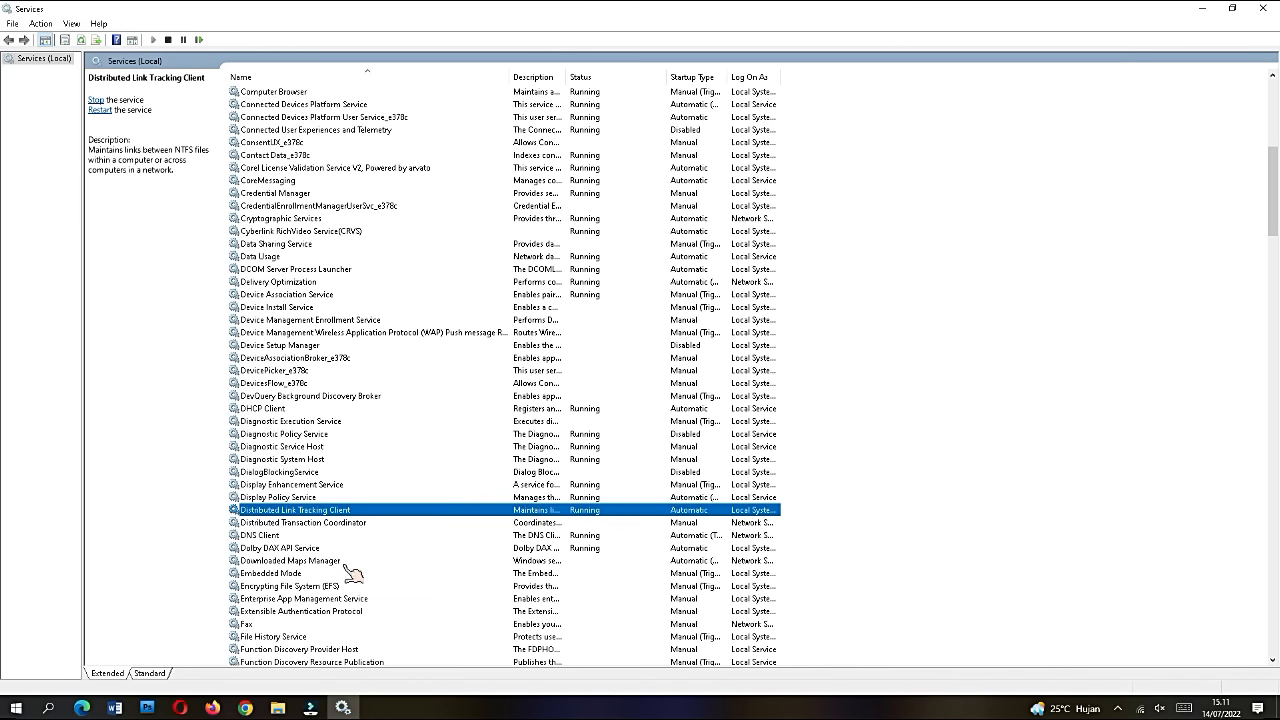
pyautogui.click(300, 561)
pyautogui.doubleClick(350, 562)
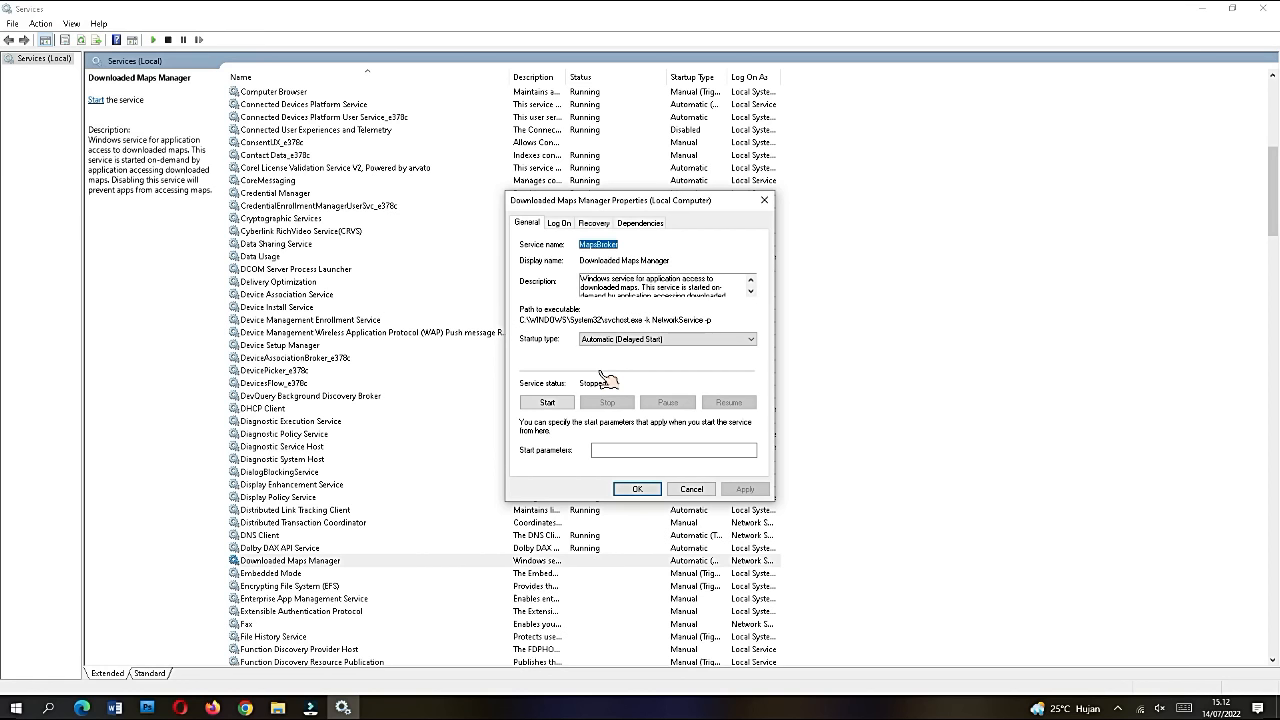
pyautogui.click(612, 341)
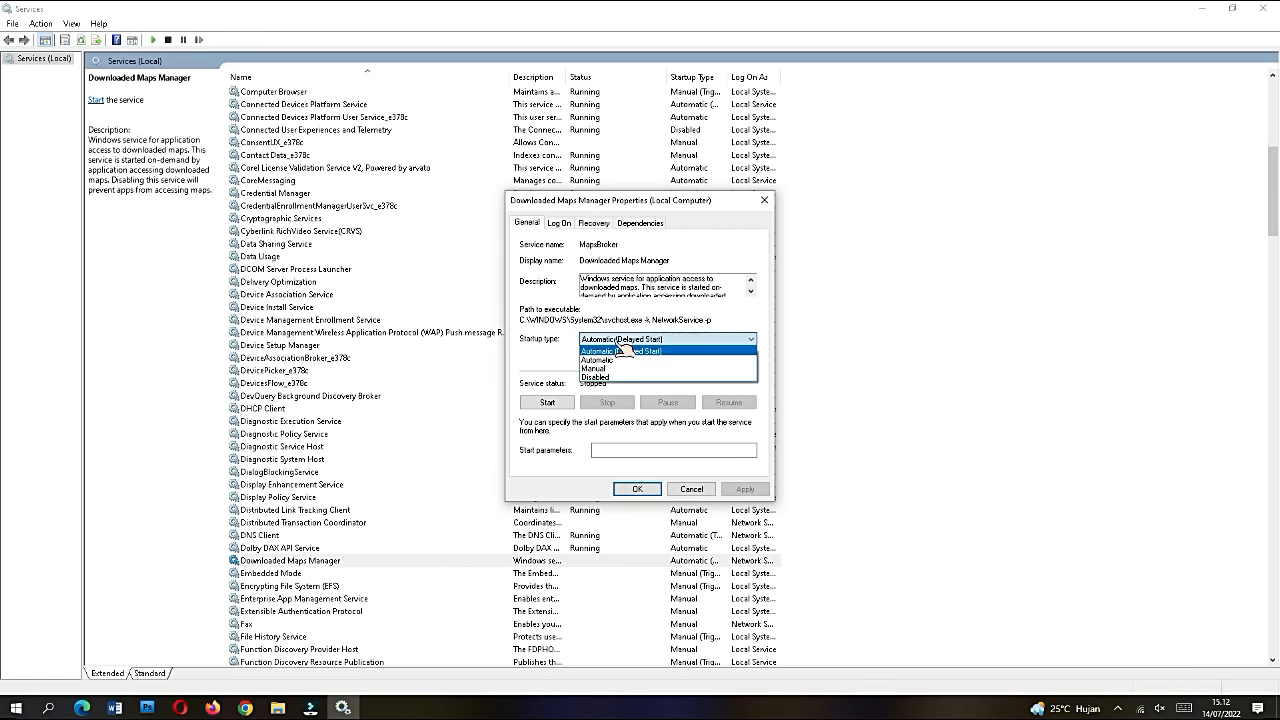
pyautogui.click(605, 378)
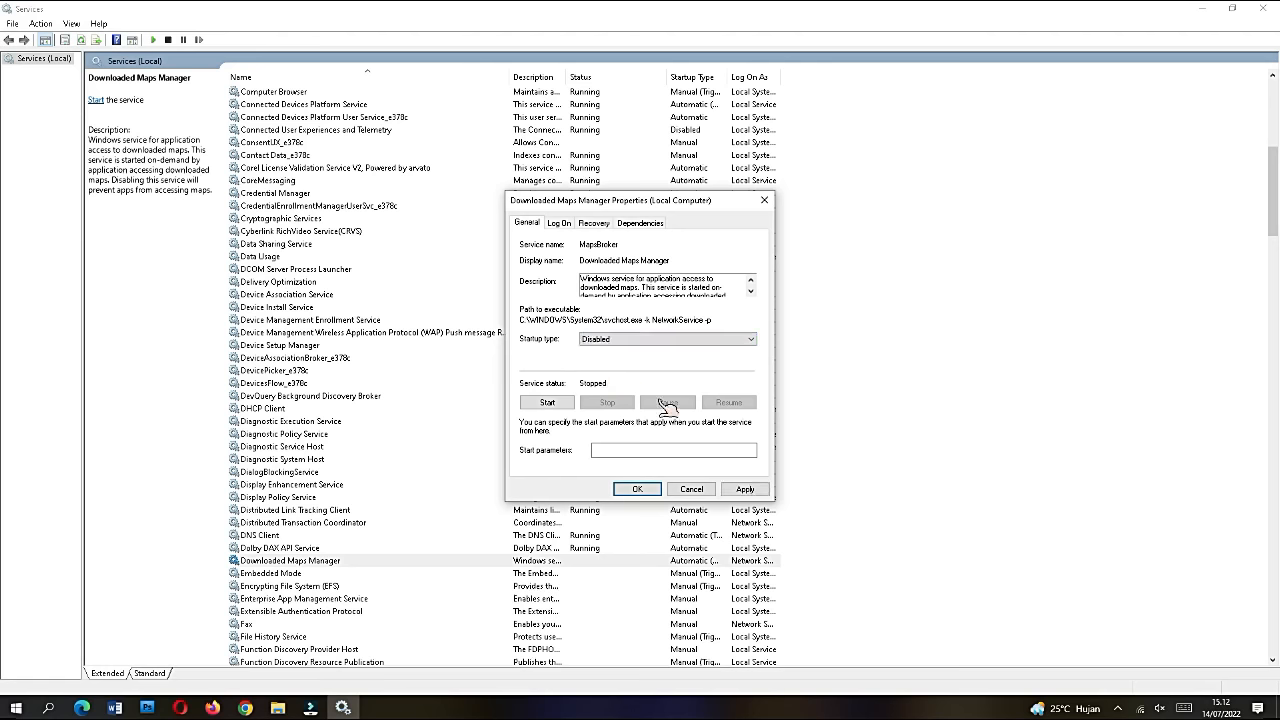
pyautogui.click(637, 490)
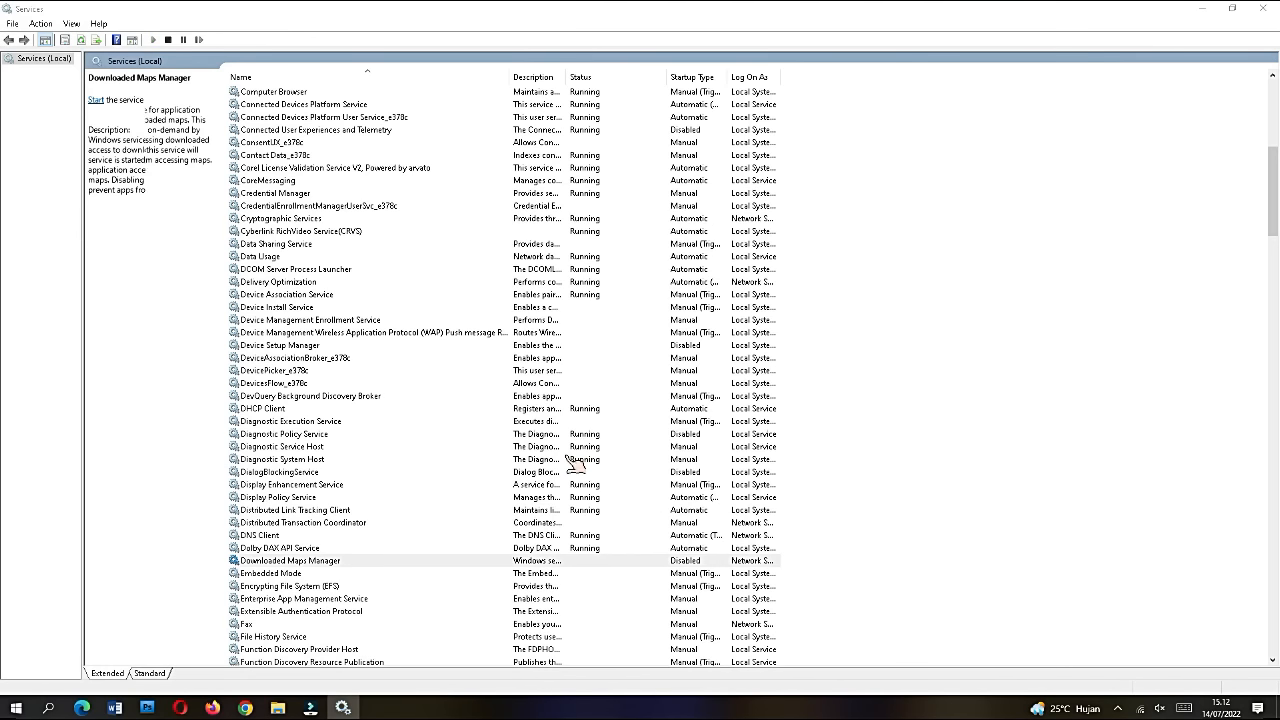
# Set the startup type of the Fax service to Disabled and save the change.
pyautogui.scroll(-2, 450, 480)
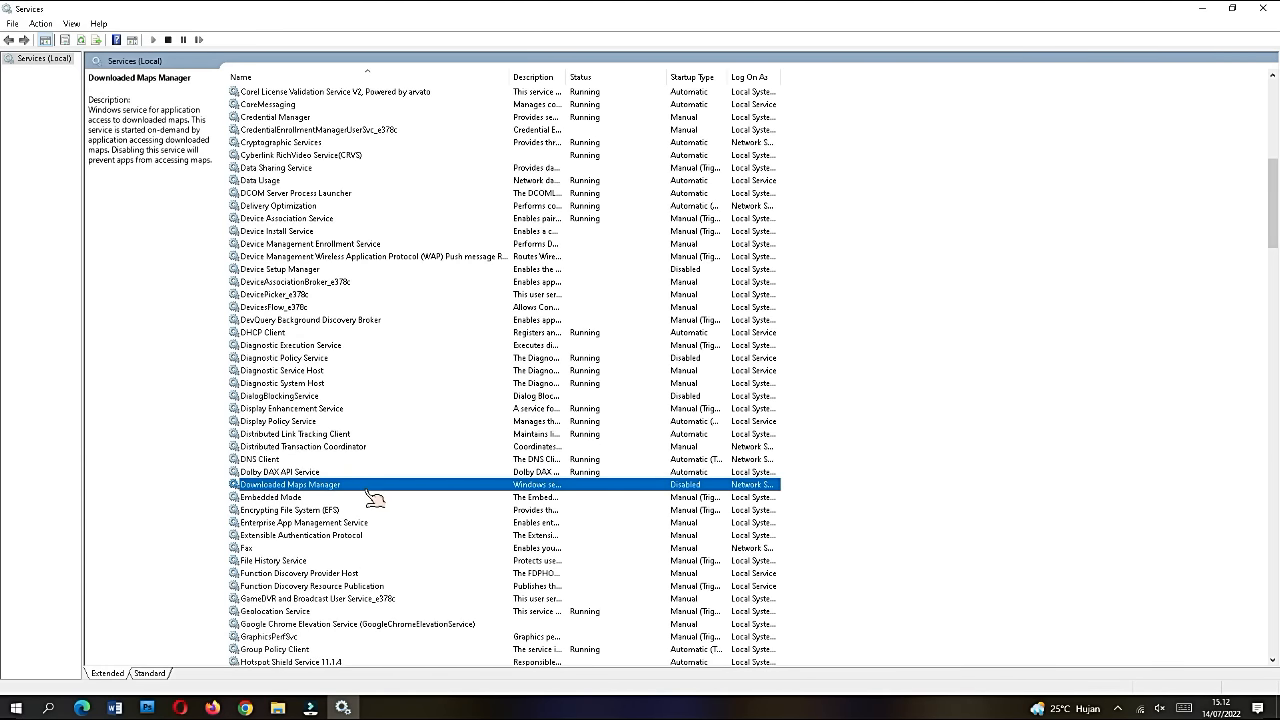
pyautogui.doubleClick(292, 550)
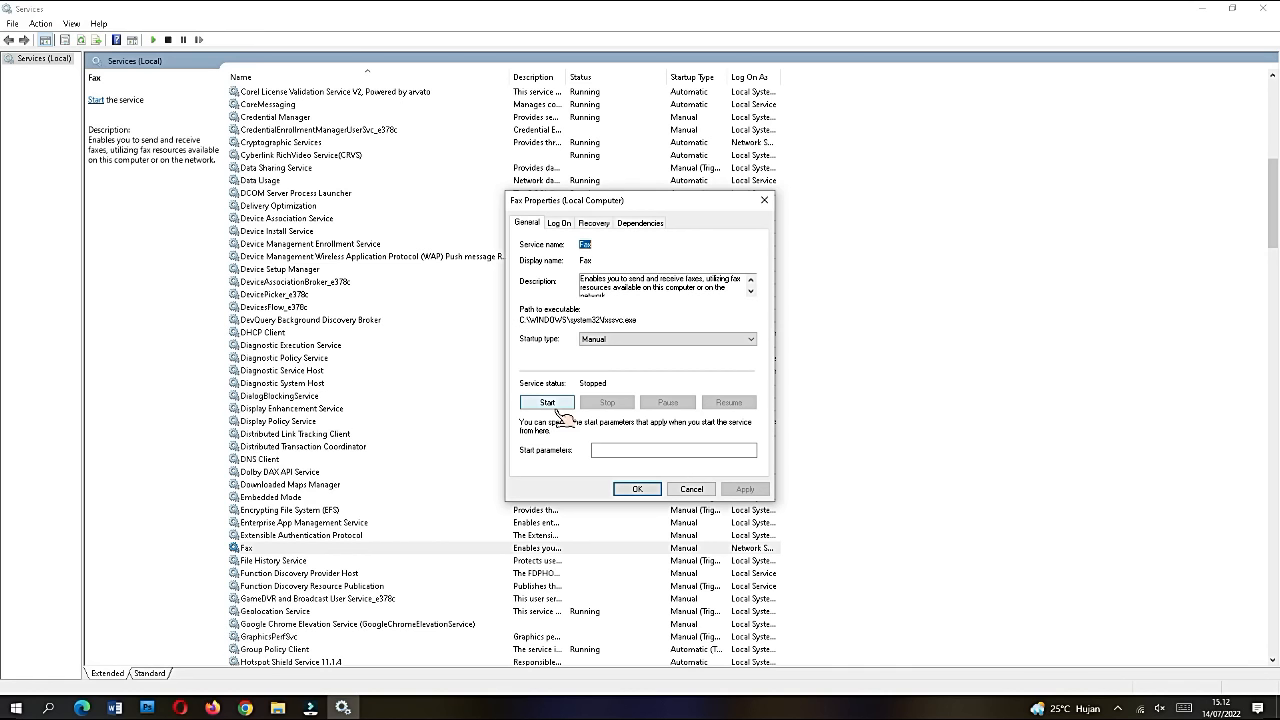
pyautogui.click(614, 342)
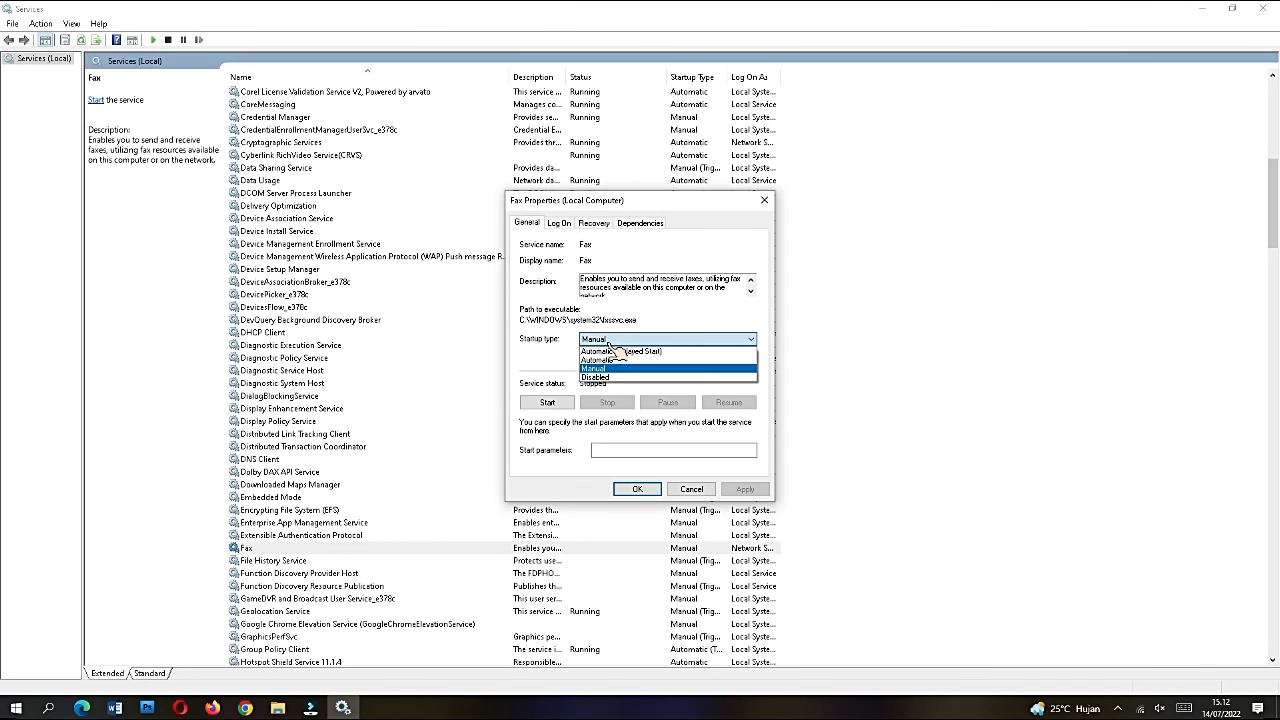
pyautogui.click(612, 378)
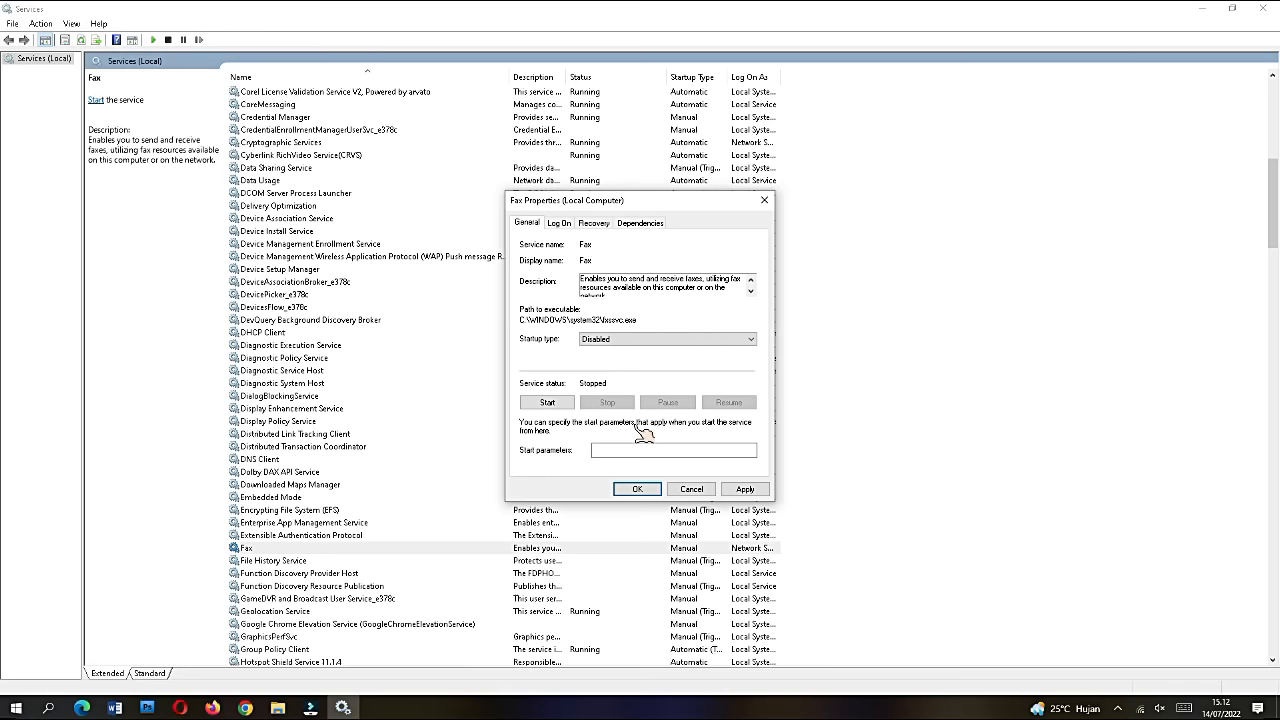
pyautogui.click(636, 490)
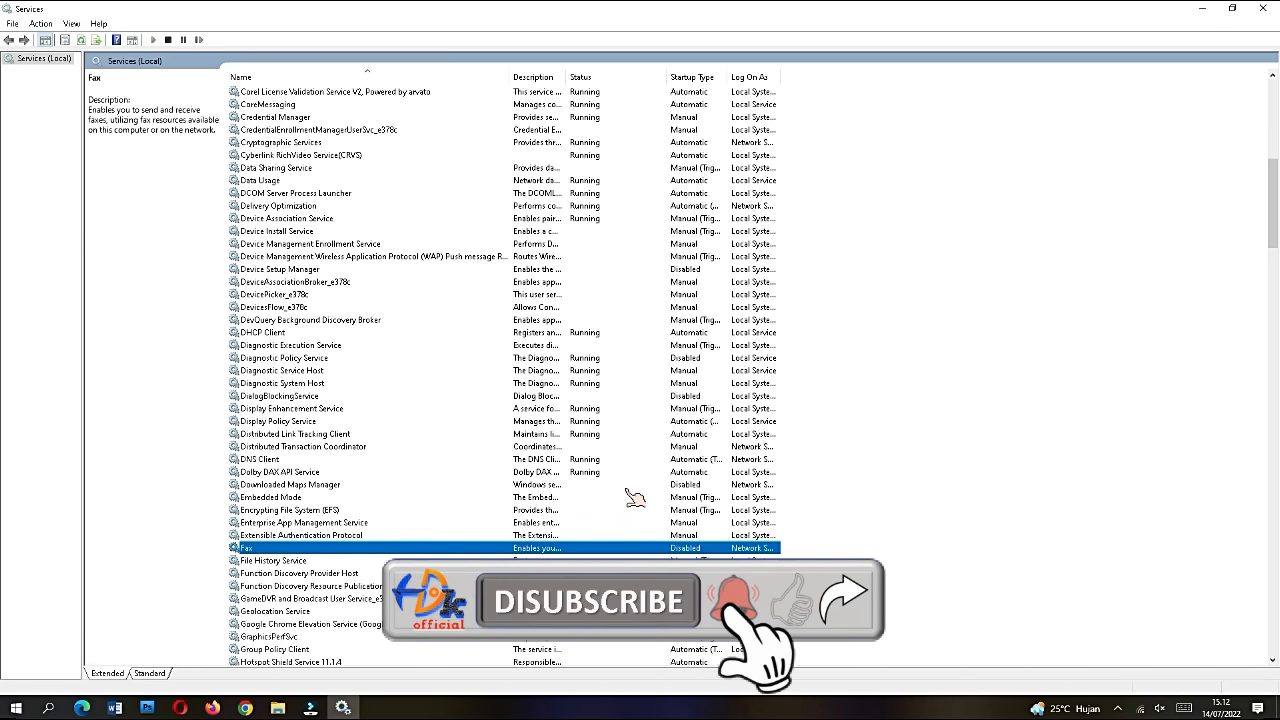
# Set the startup type of Function Discovery Resource Publication to Disabled and save the change.
pyautogui.click(355, 573)
pyautogui.click(385, 586)
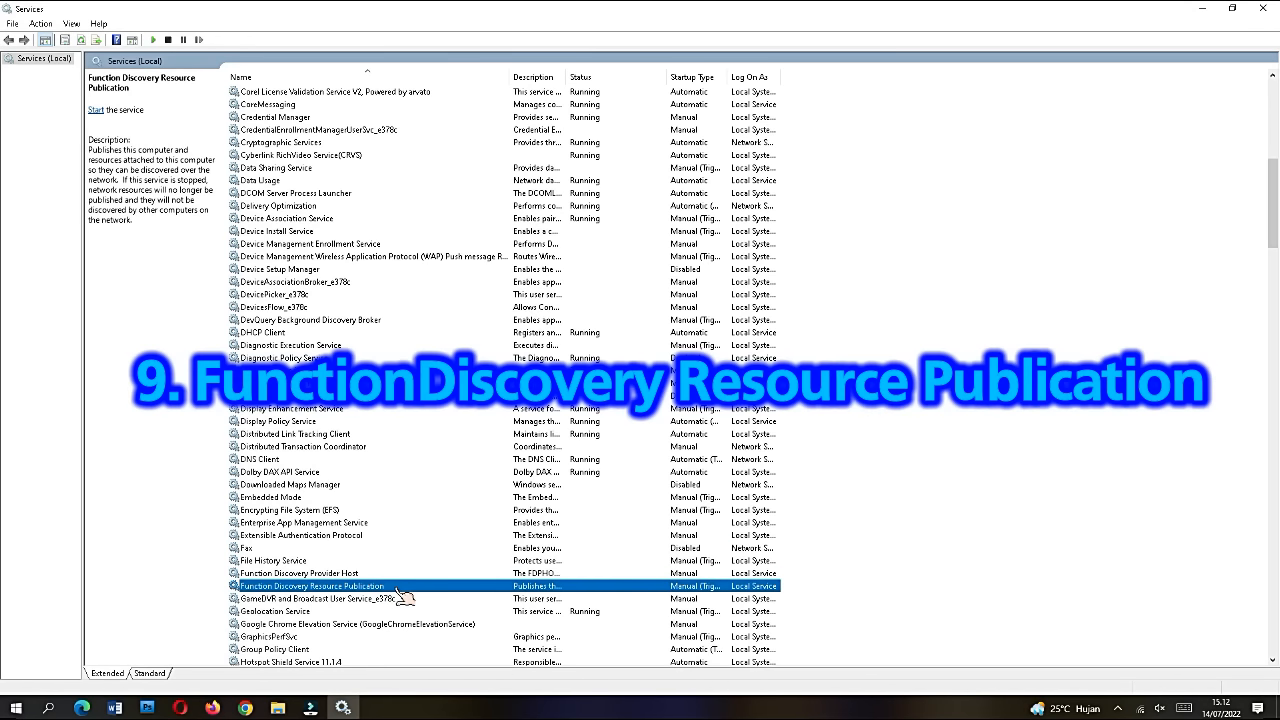
pyautogui.doubleClick(398, 588)
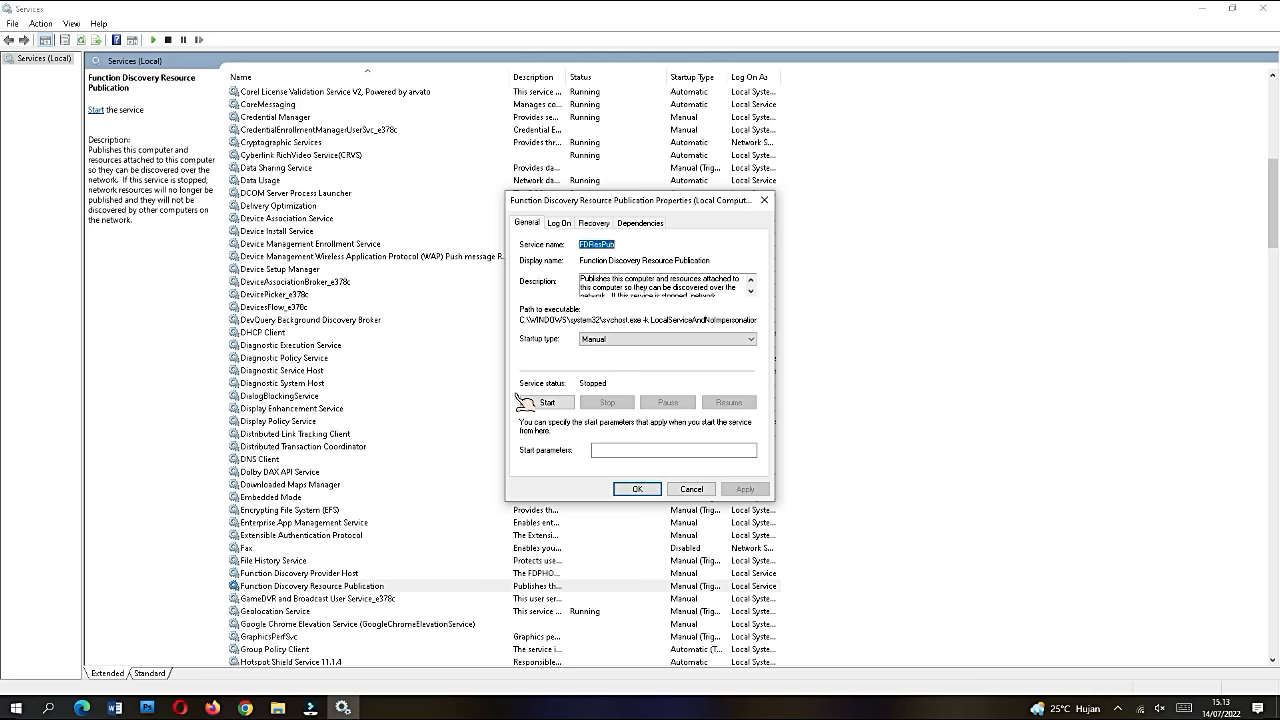
pyautogui.click(665, 339)
pyautogui.click(668, 390)
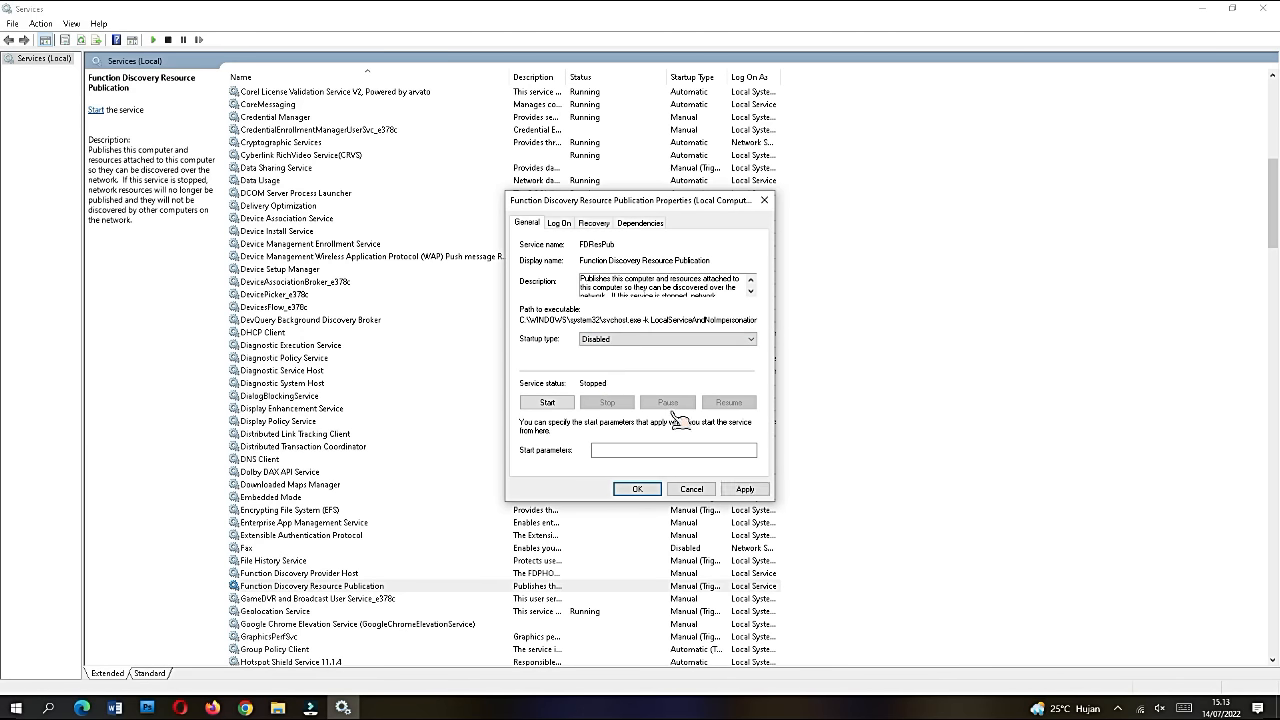
pyautogui.click(636, 489)
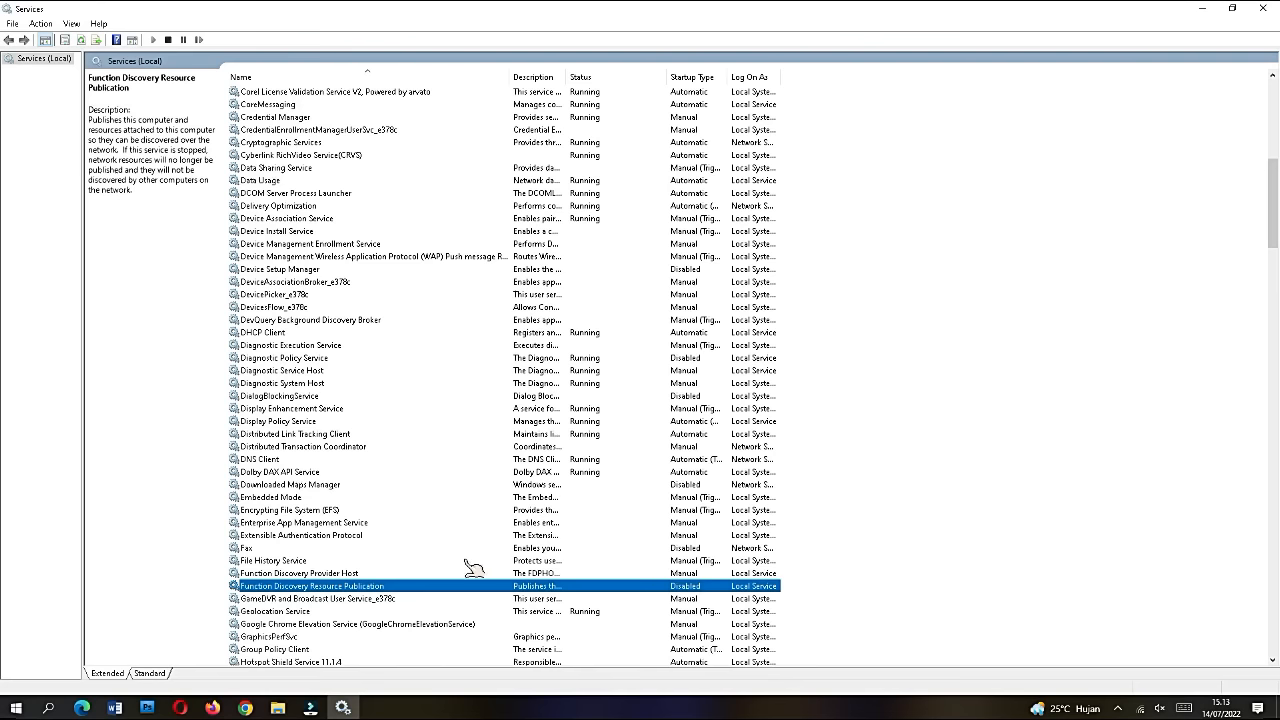
# Set the startup type of Geolocation Service to Disabled and save the change.
pyautogui.scroll(-1, 435, 592)
pyautogui.click(311, 575)
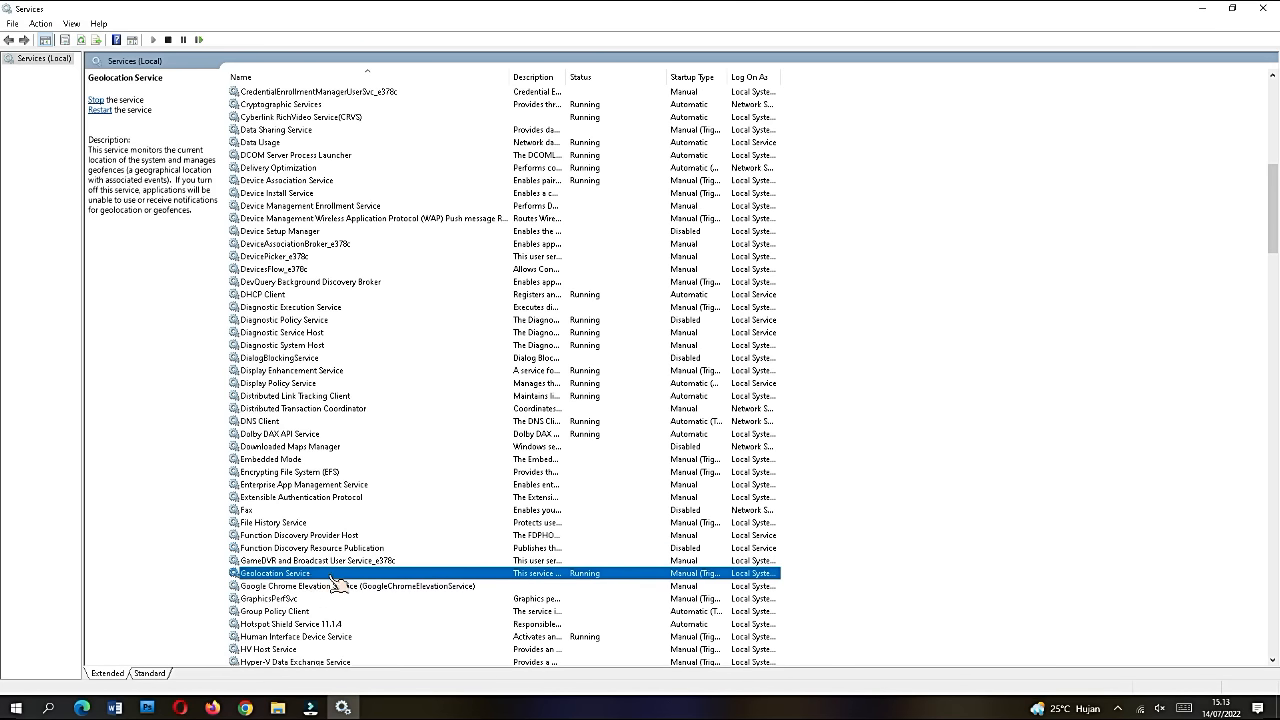
pyautogui.doubleClick(334, 577)
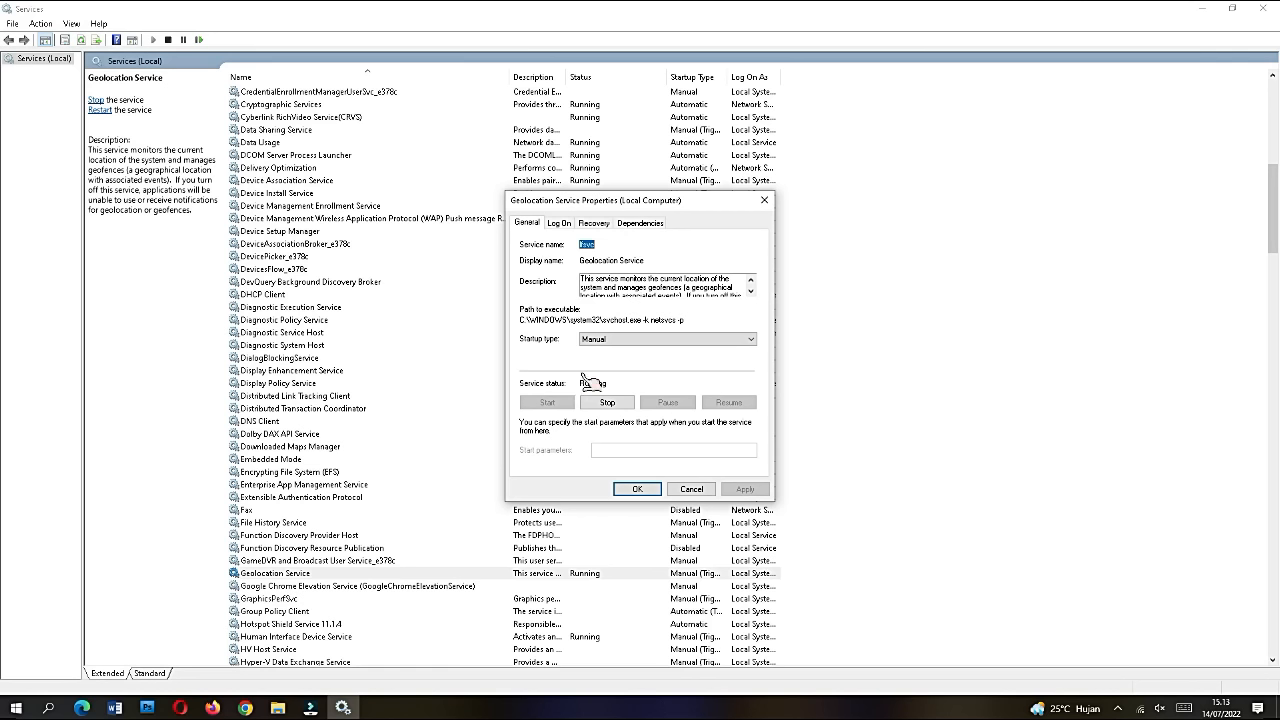
pyautogui.click(620, 340)
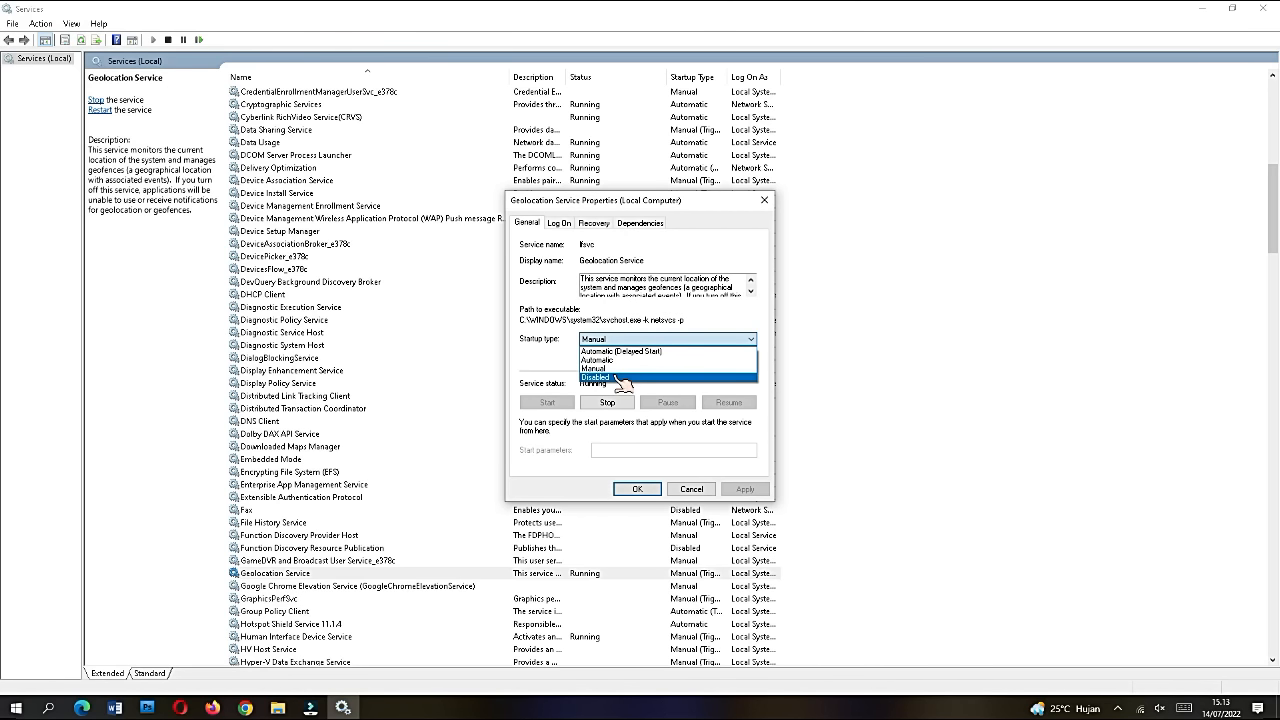
pyautogui.click(622, 378)
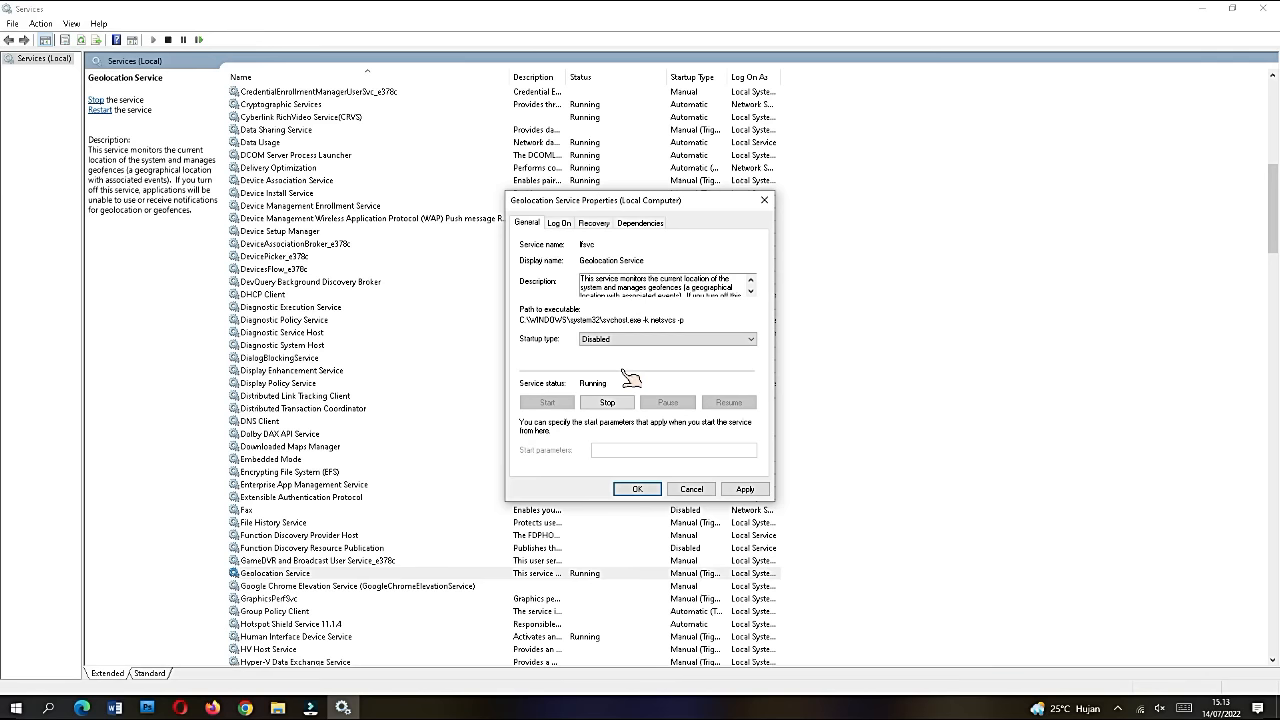
pyautogui.click(634, 490)
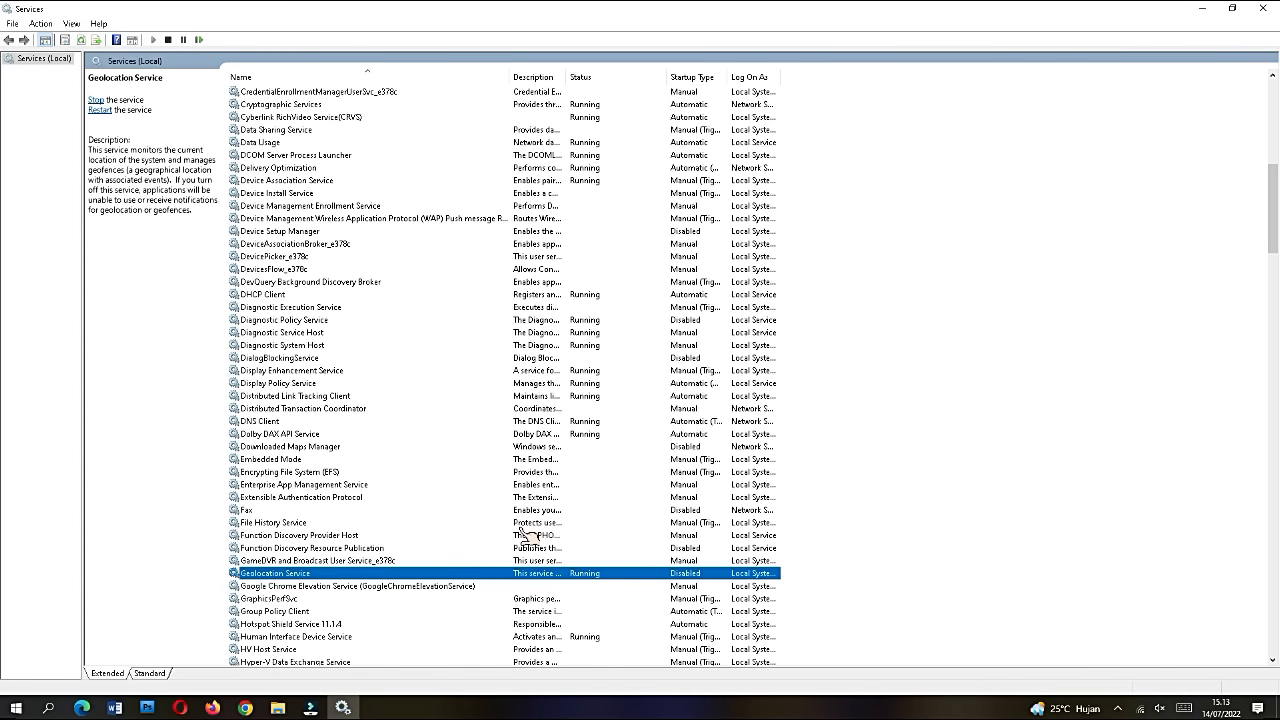
# Set the startup type of Internet Connection Sharing (ICS) to Automatic and save the change.
pyautogui.scroll(-2, 444, 535)
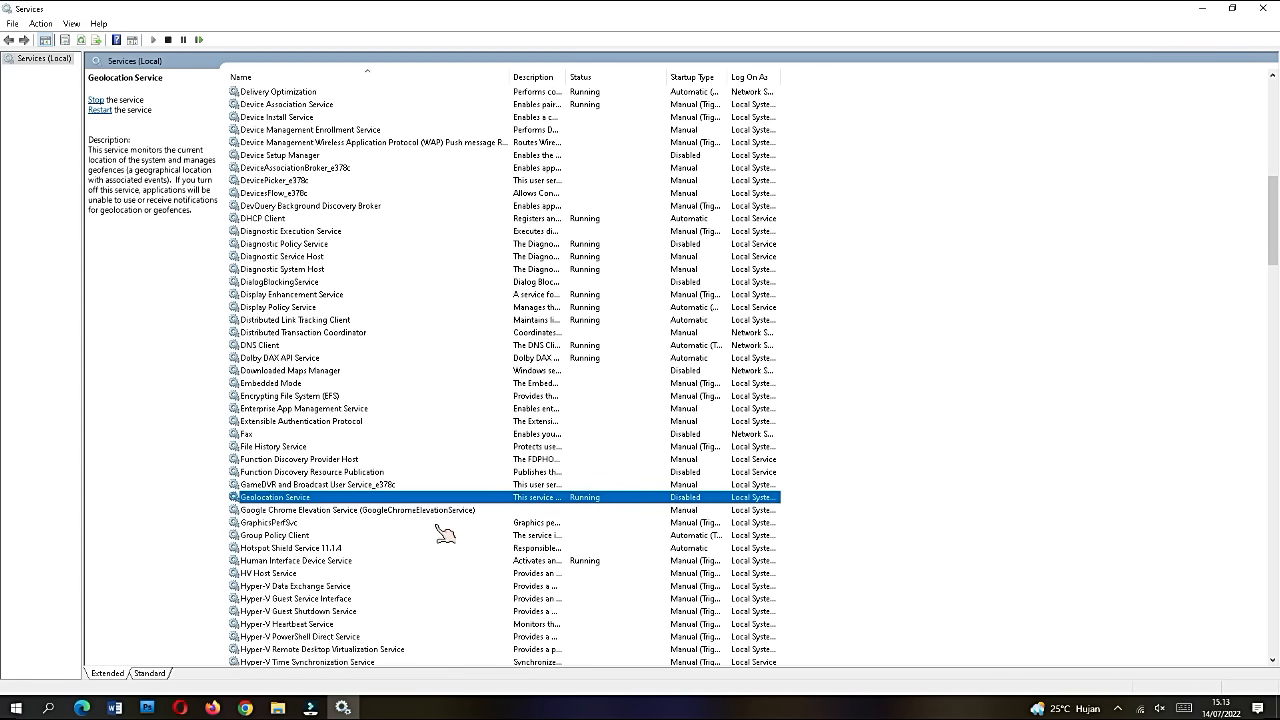
pyautogui.scroll(-9, 400, 535)
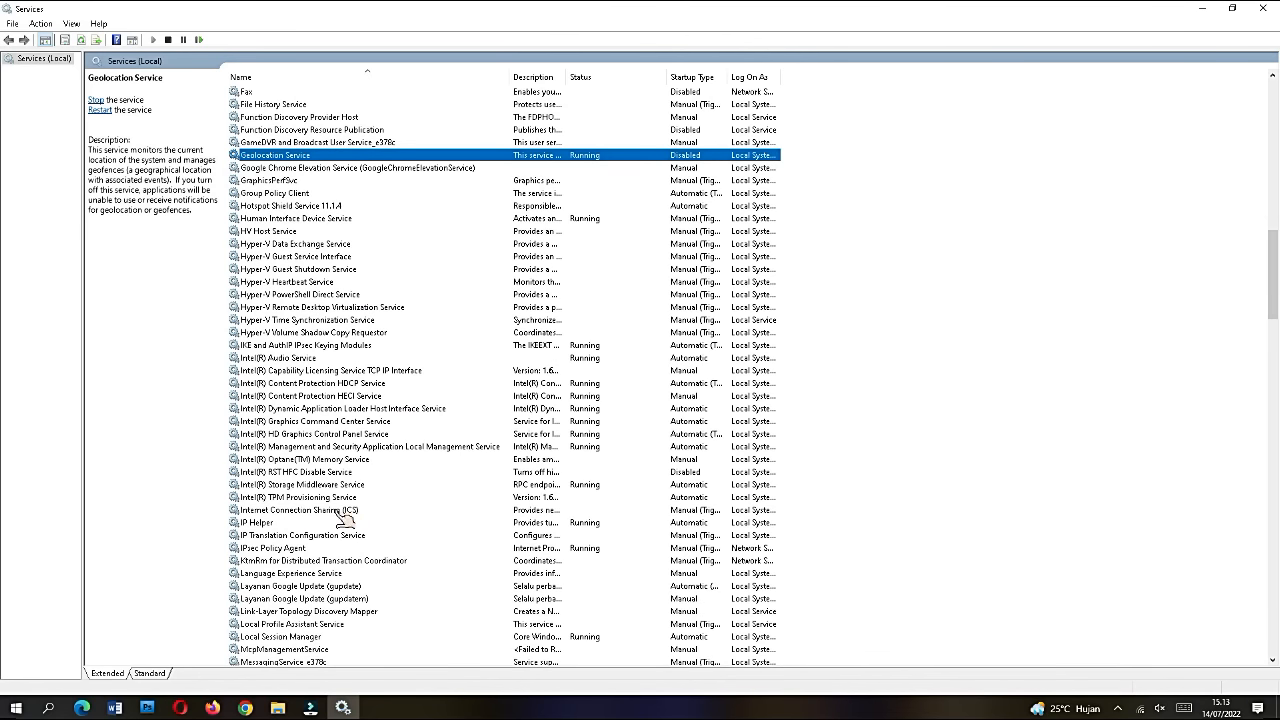
pyautogui.click(372, 511)
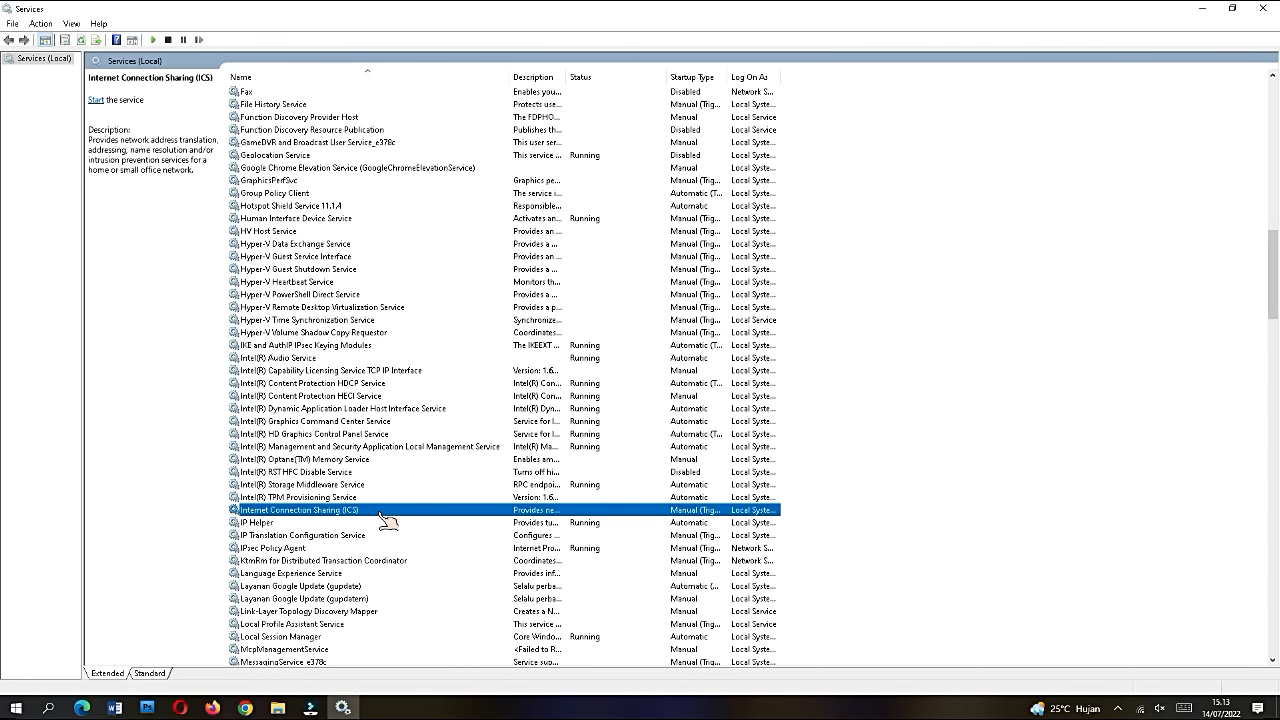
pyautogui.doubleClick(382, 512)
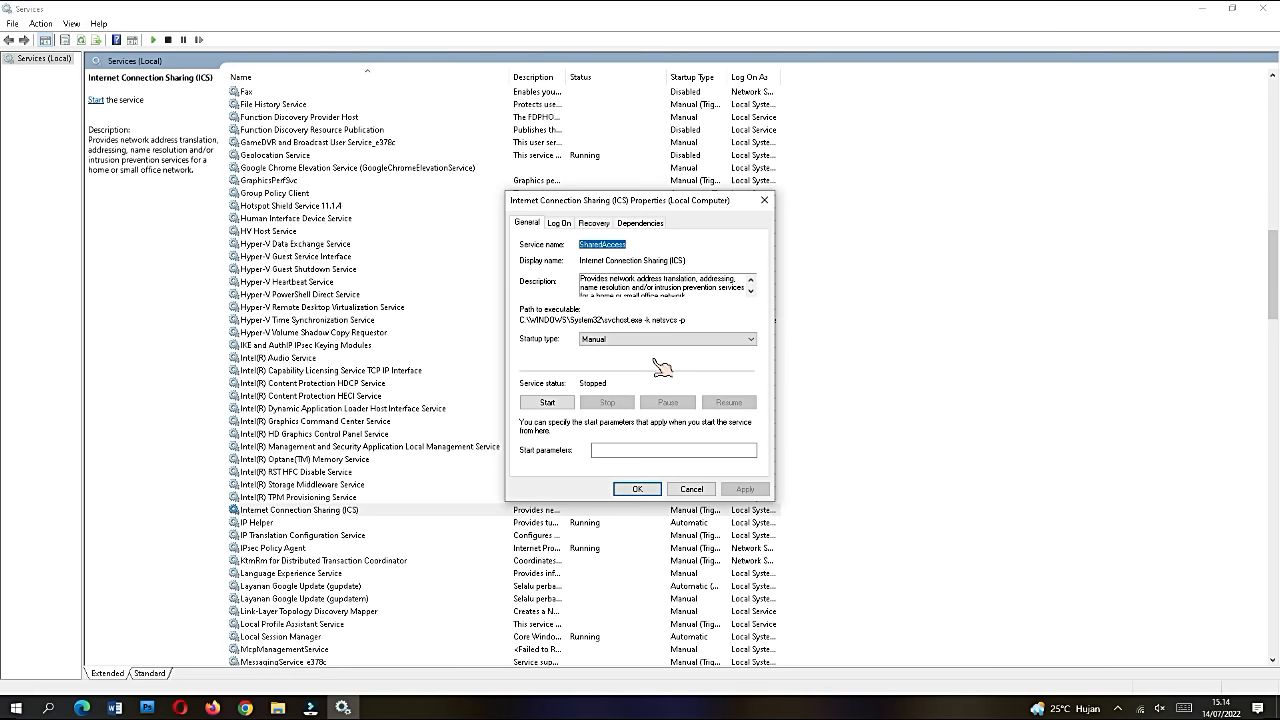
pyautogui.click(660, 339)
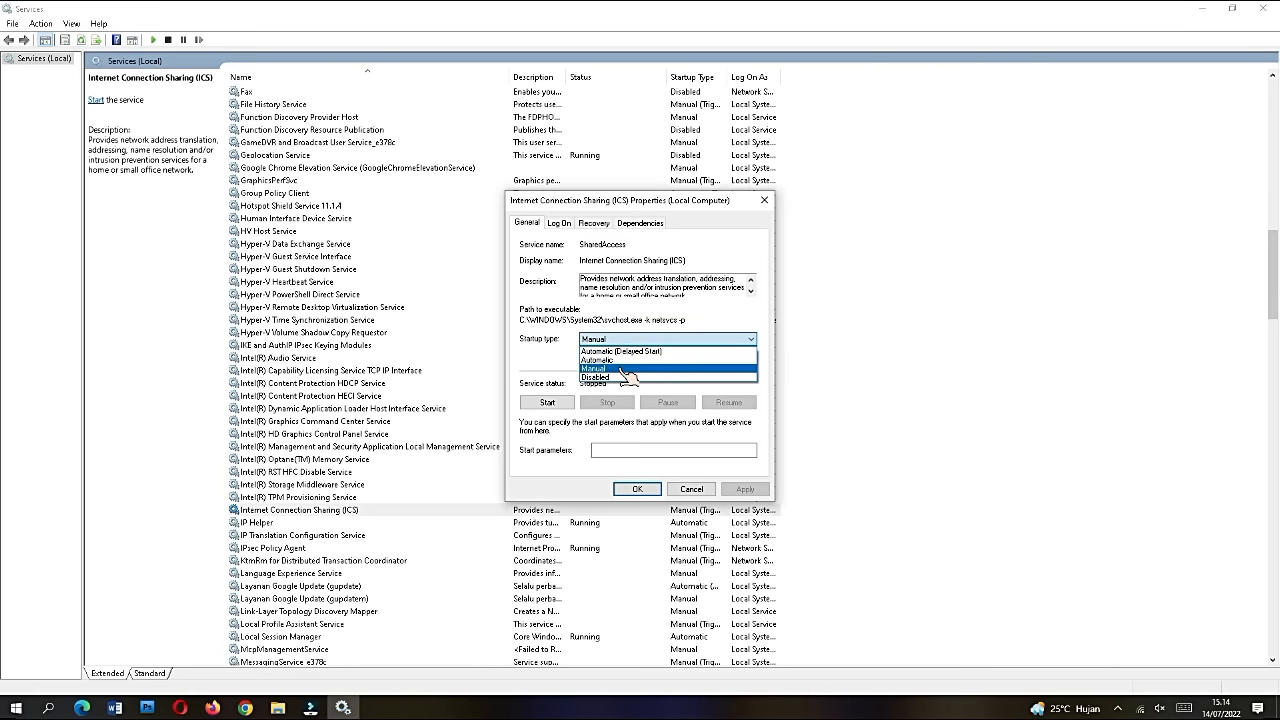
pyautogui.click(640, 358)
pyautogui.click(642, 340)
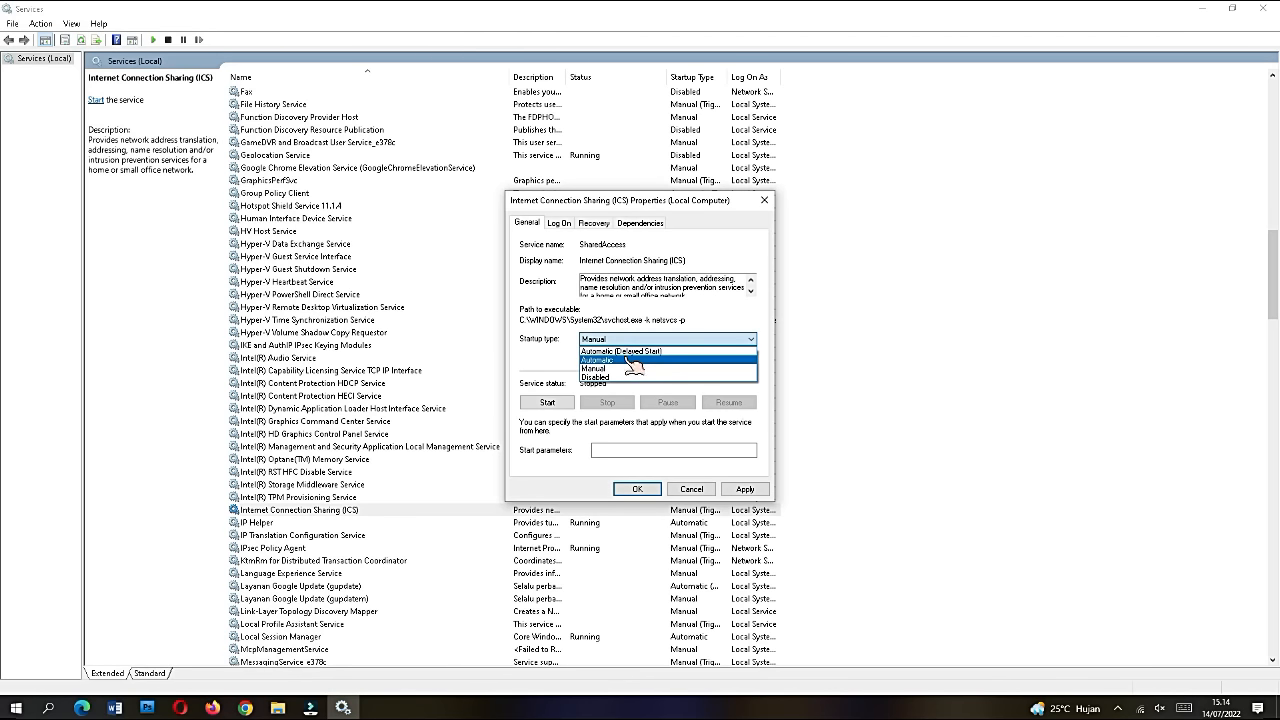
pyautogui.click(628, 357)
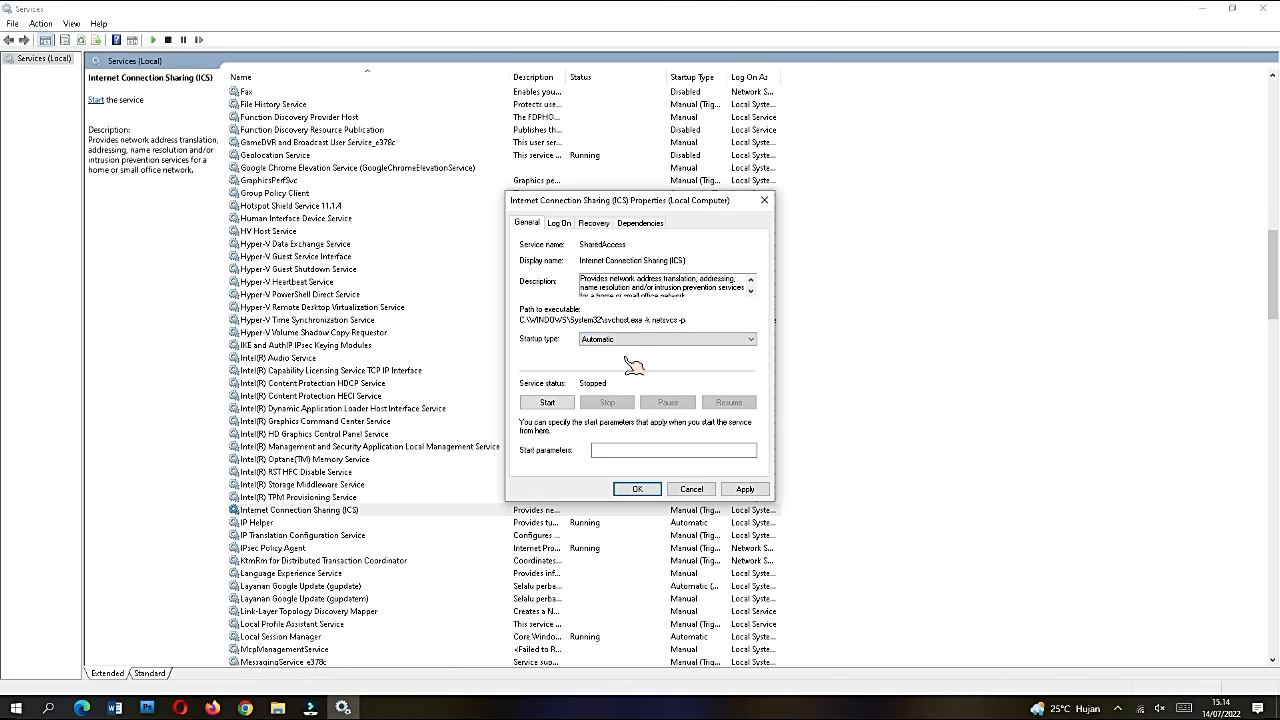
pyautogui.click(636, 489)
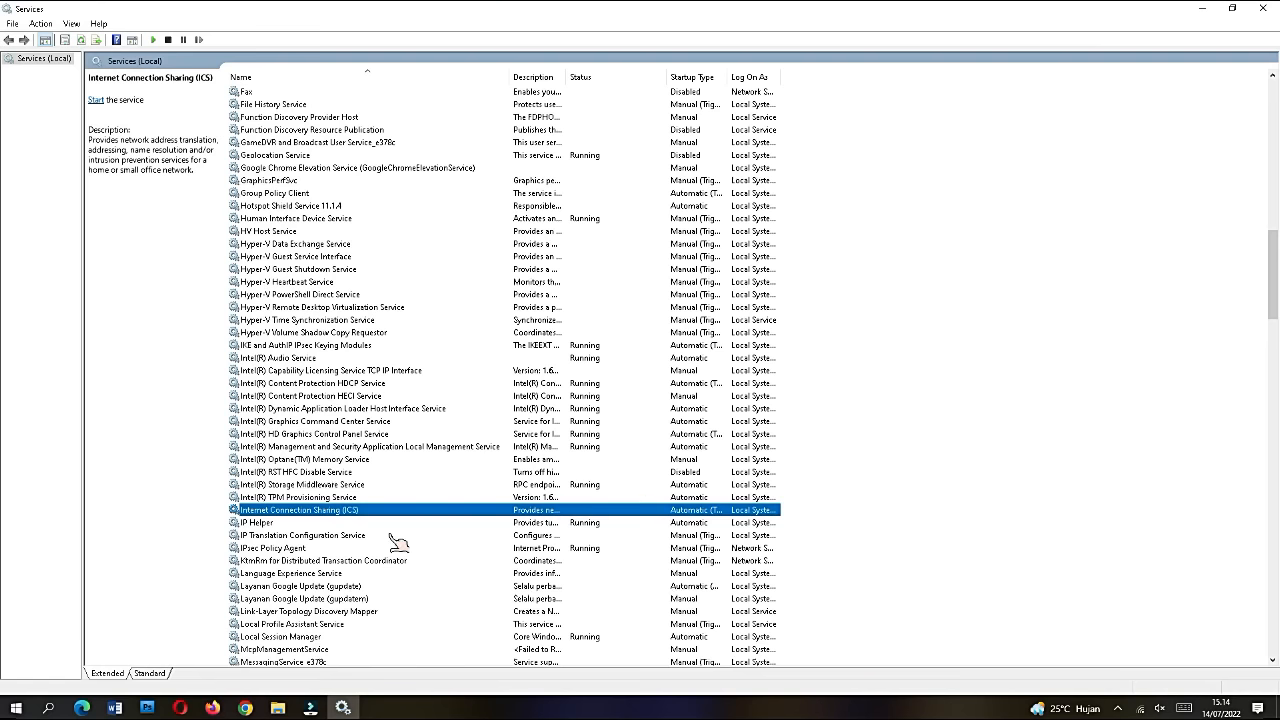
# Set the startup type of the IP Helper service to Disabled and save the change.
pyautogui.click(368, 524)
pyautogui.doubleClick(368, 524)
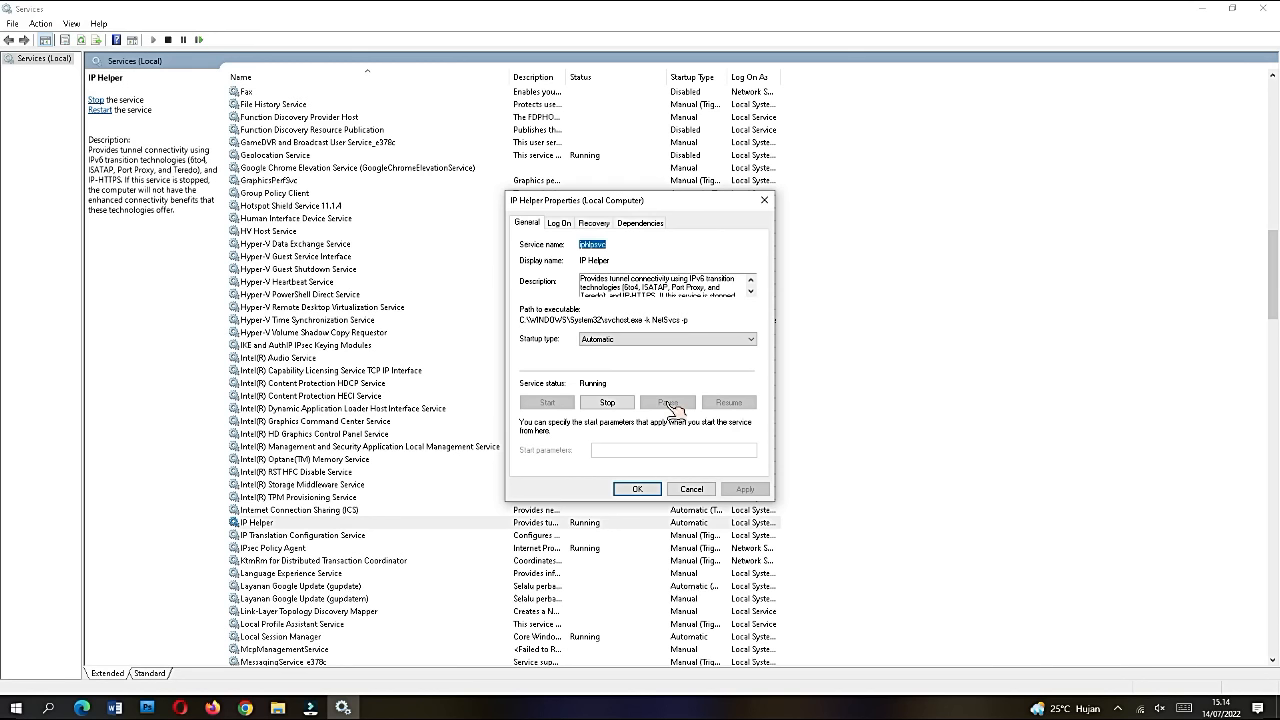
pyautogui.click(660, 340)
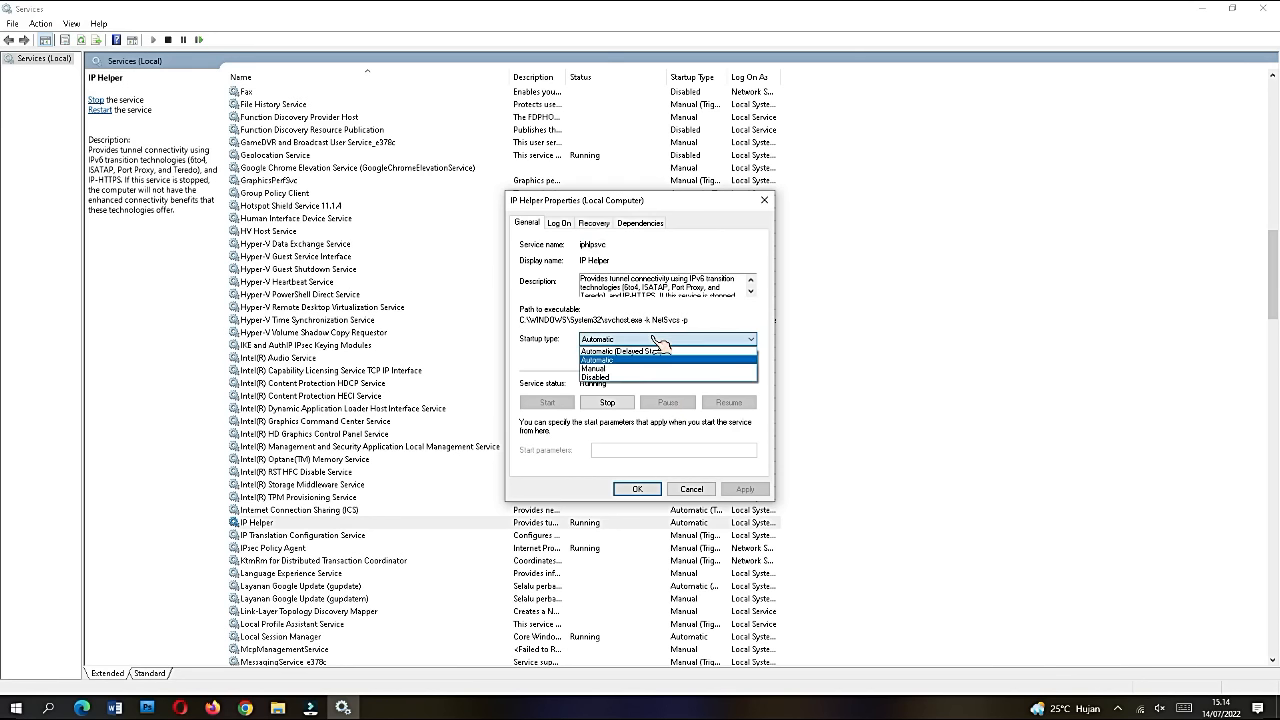
pyautogui.click(617, 380)
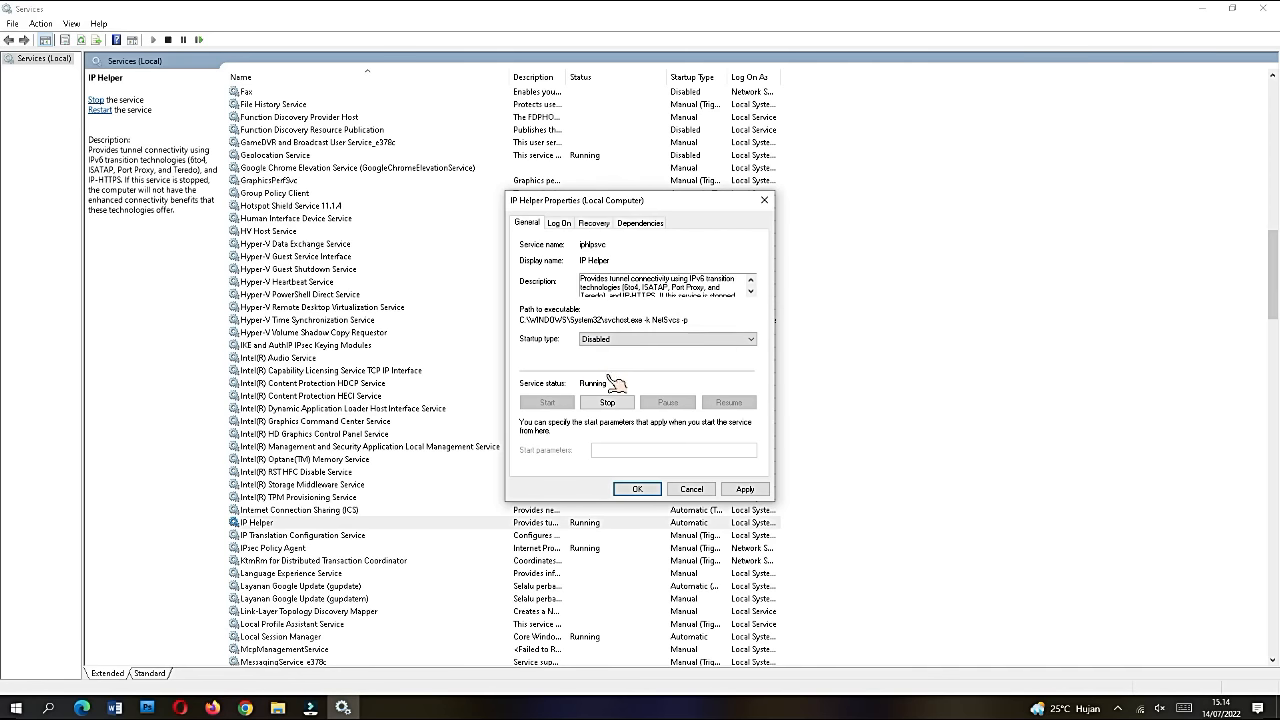
pyautogui.click(637, 490)
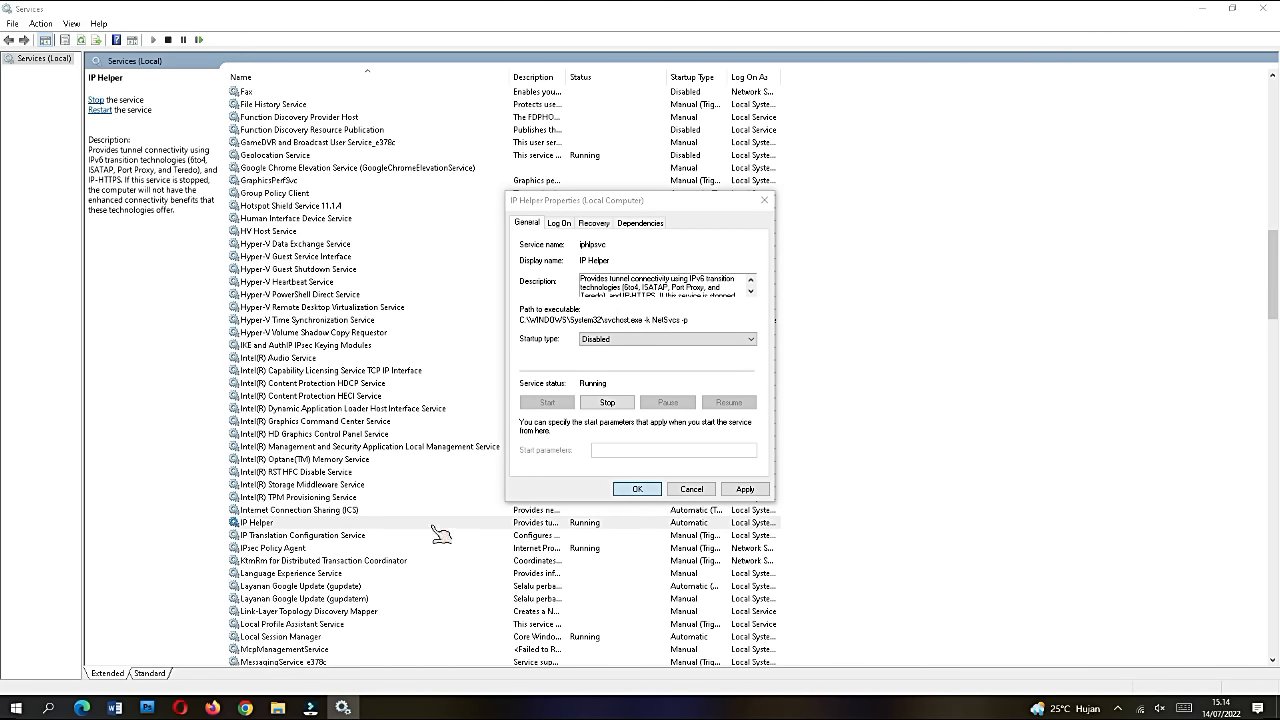
# Set the startup type of the Netlogon service to Disabled and save the change.
pyautogui.scroll(-2, 385, 518)
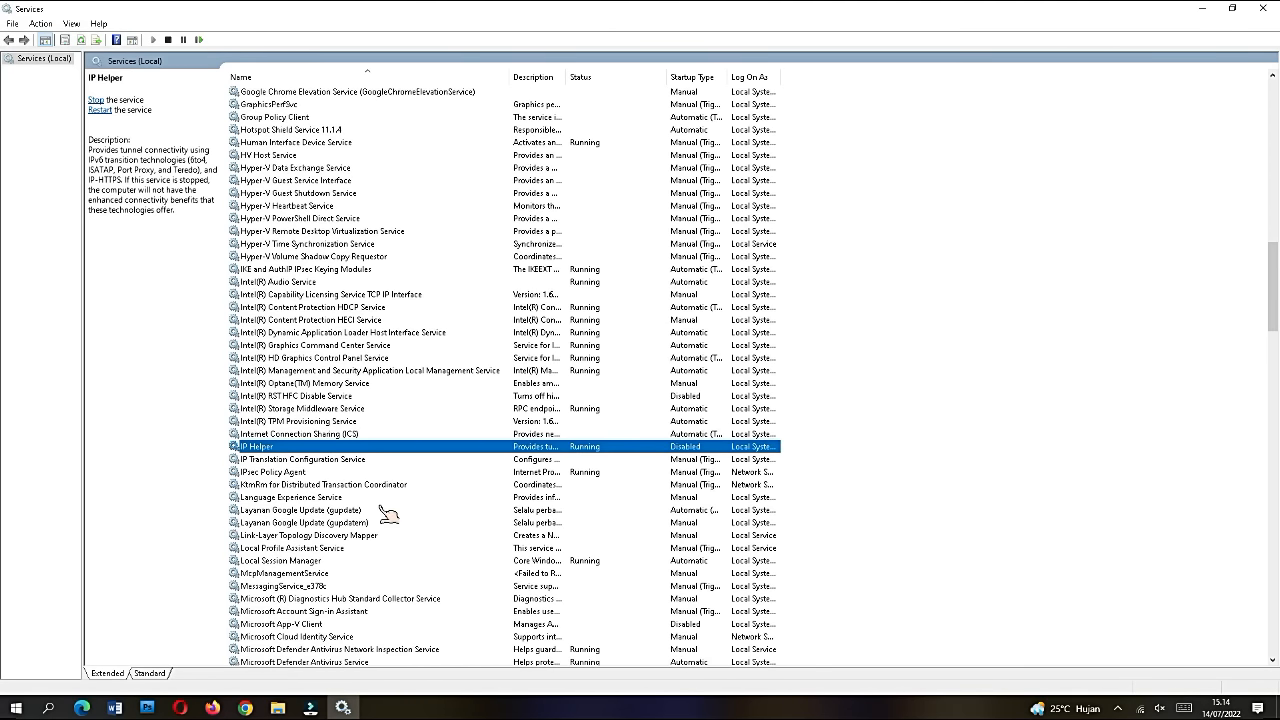
pyautogui.scroll(-15, 385, 510)
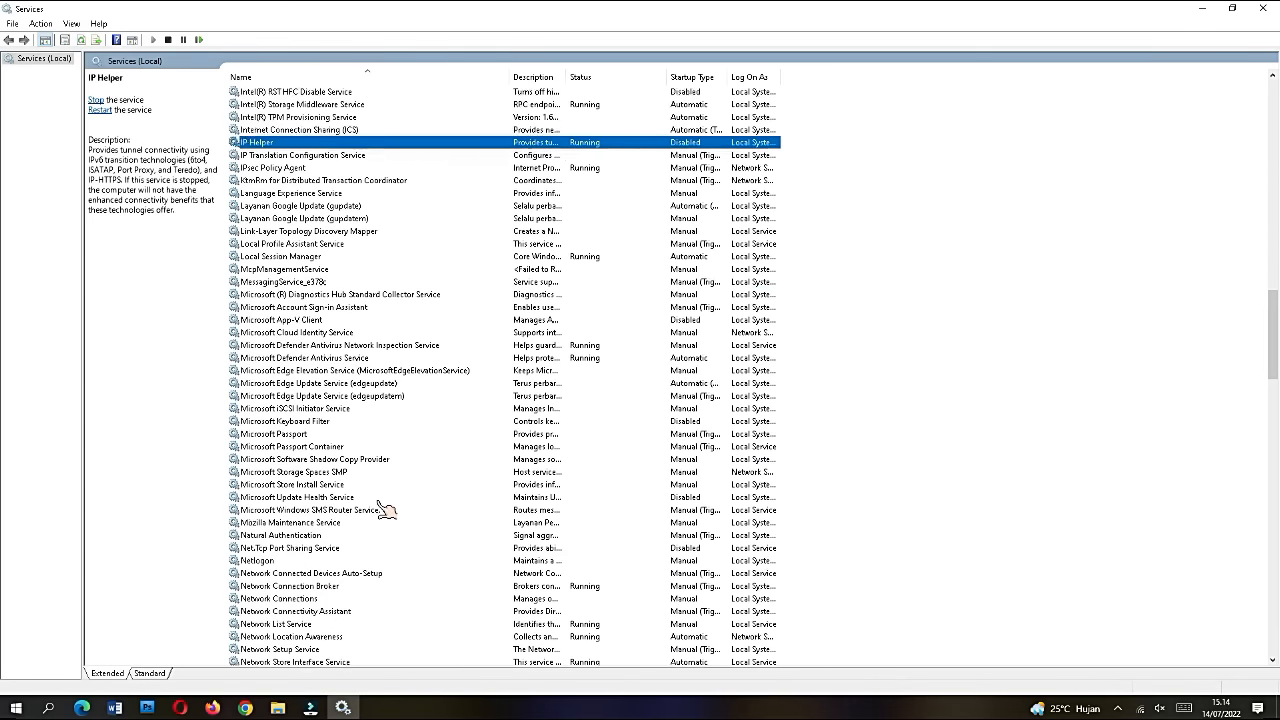
pyautogui.scroll(1, 341, 440)
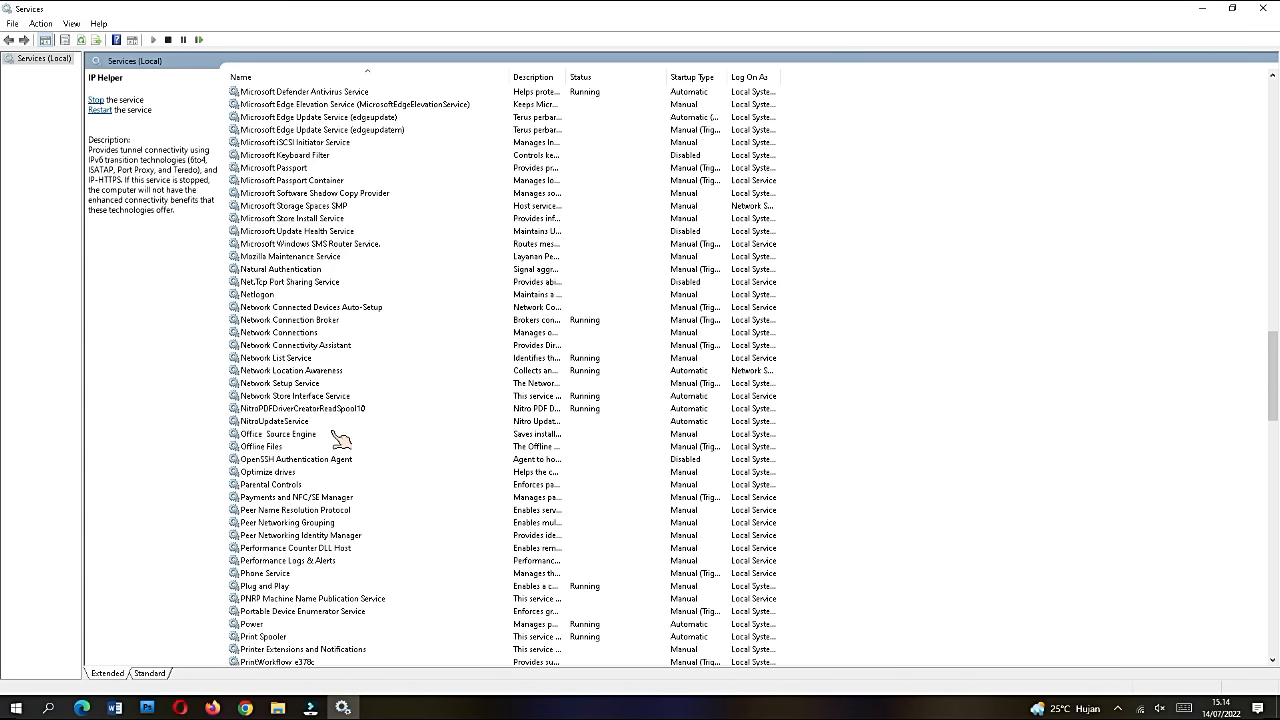
pyautogui.doubleClick(290, 297)
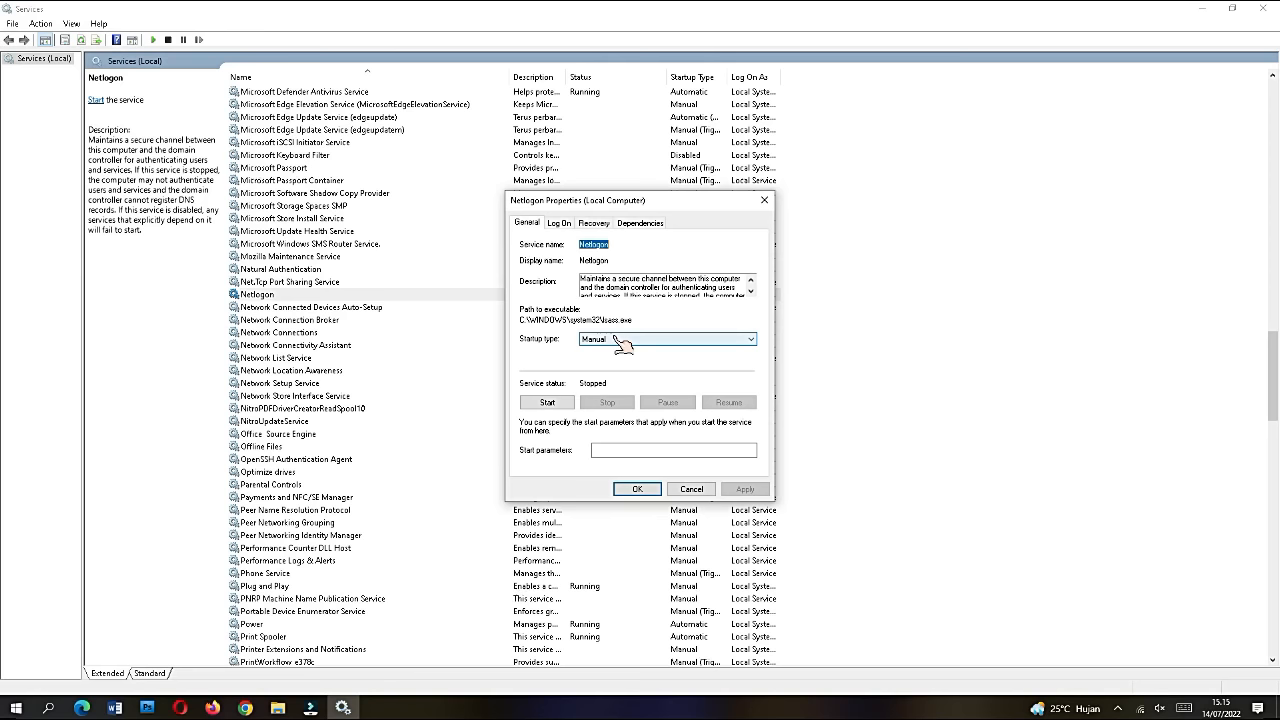
pyautogui.click(620, 340)
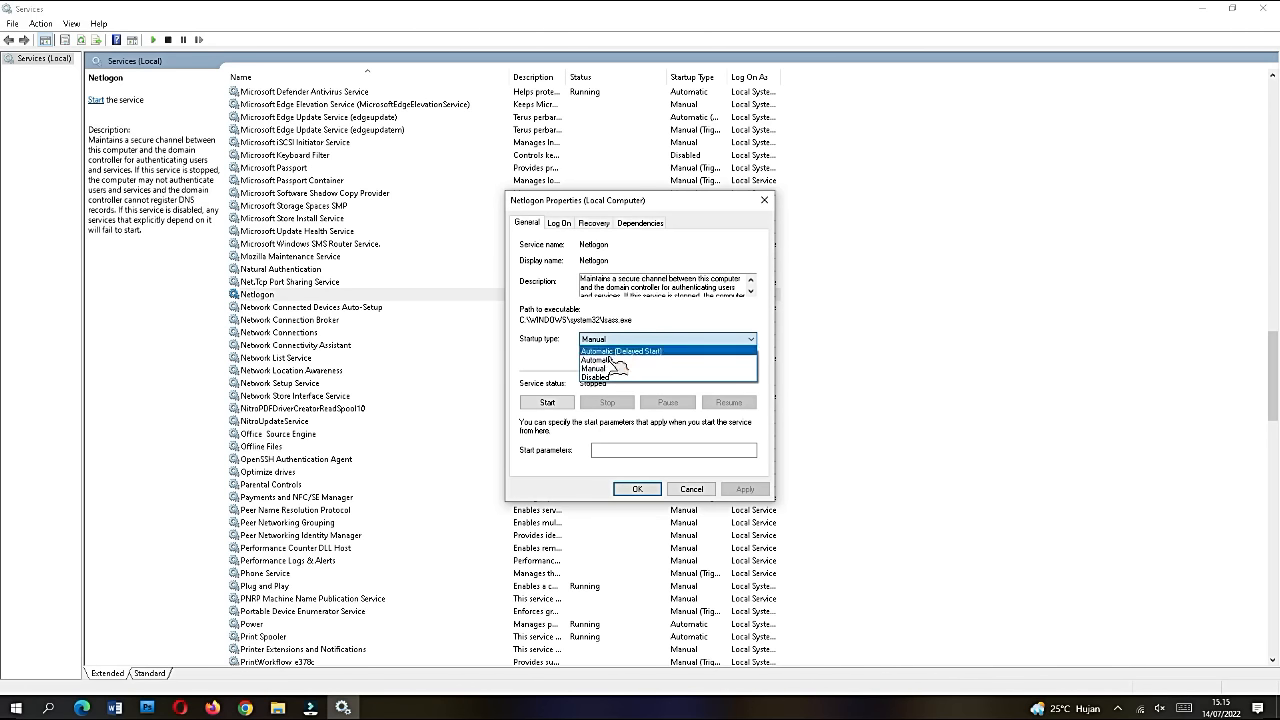
pyautogui.click(610, 379)
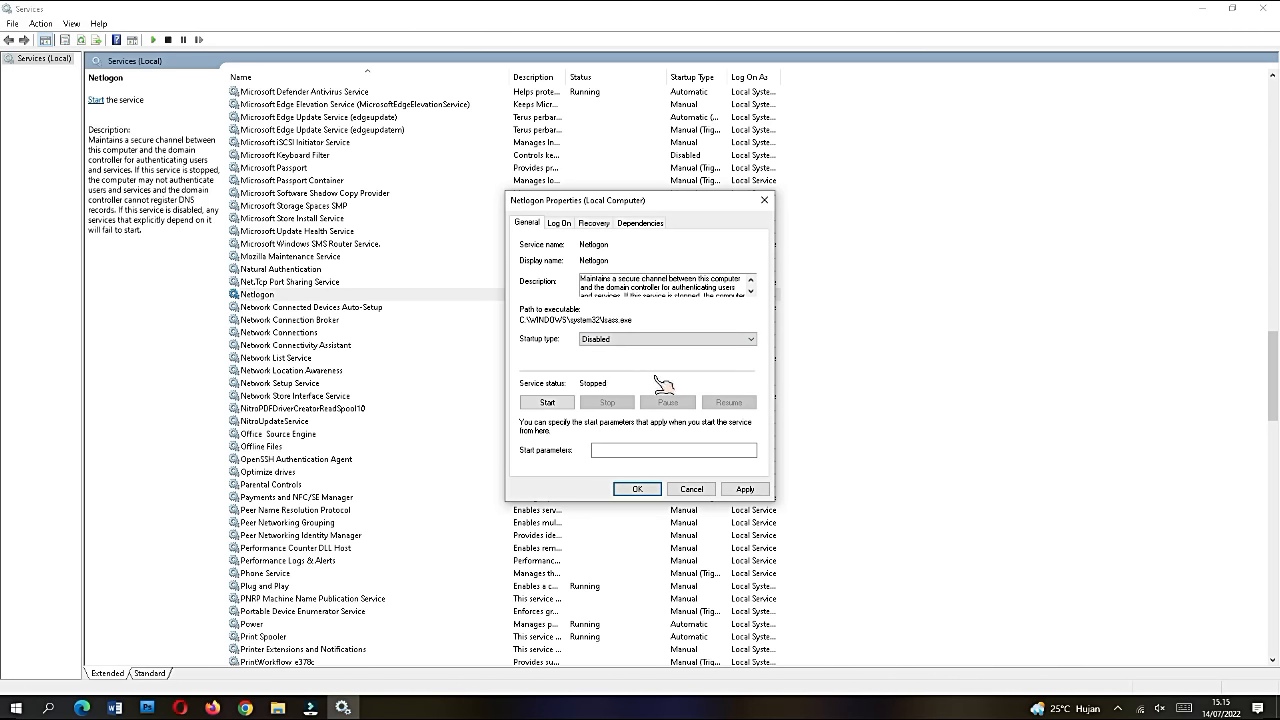
pyautogui.click(634, 489)
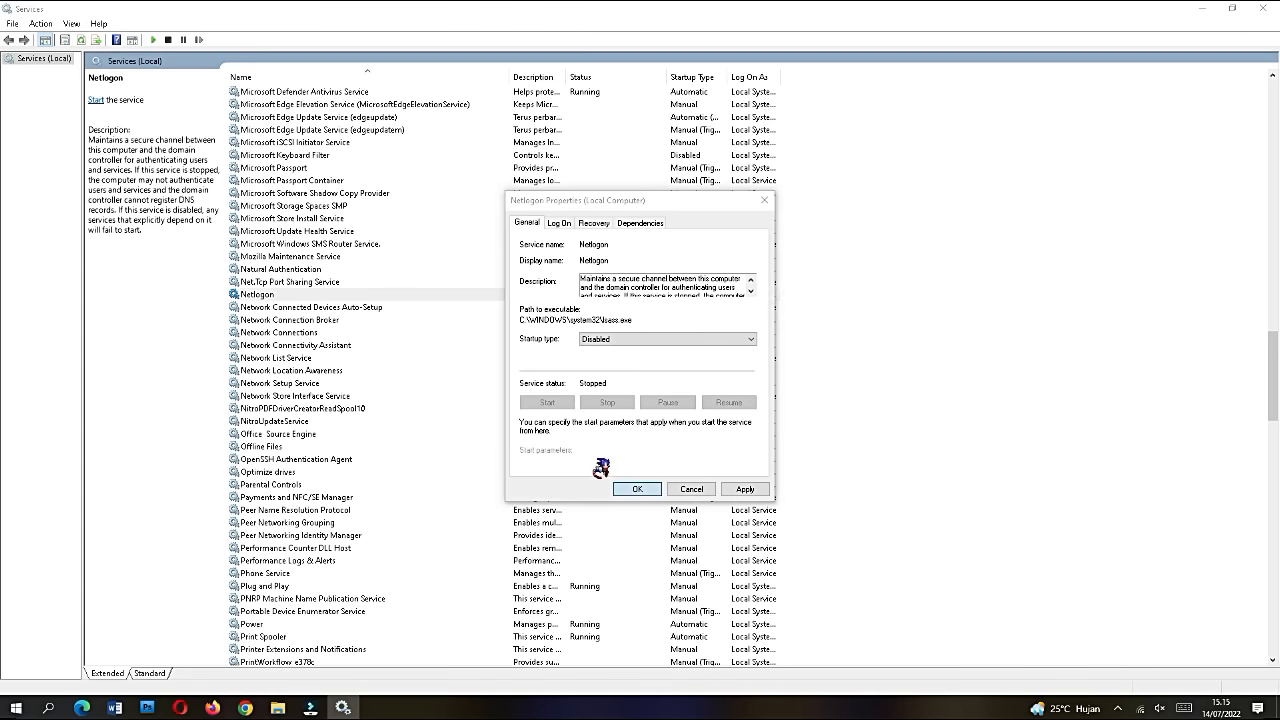
# Set the startup type of the Offline Files service to Disabled and save the change.
pyautogui.click(328, 446)
pyautogui.scroll(-1, 335, 452)
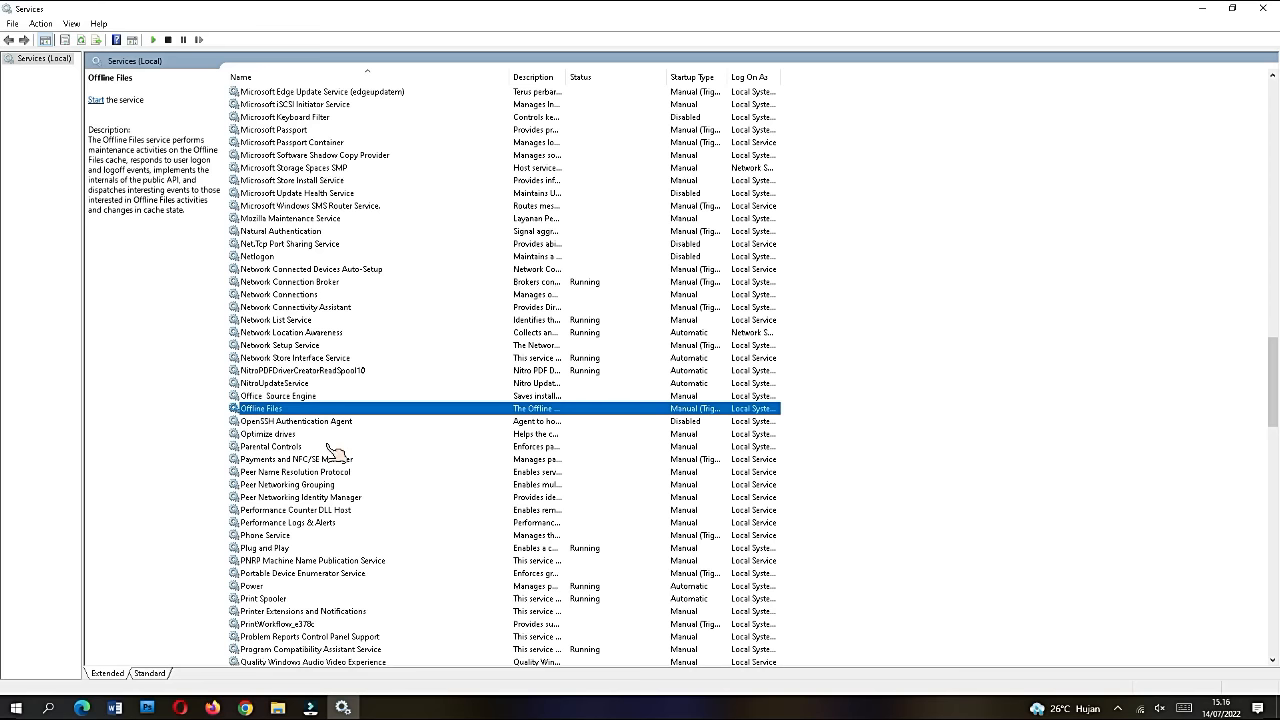
pyautogui.doubleClick(305, 411)
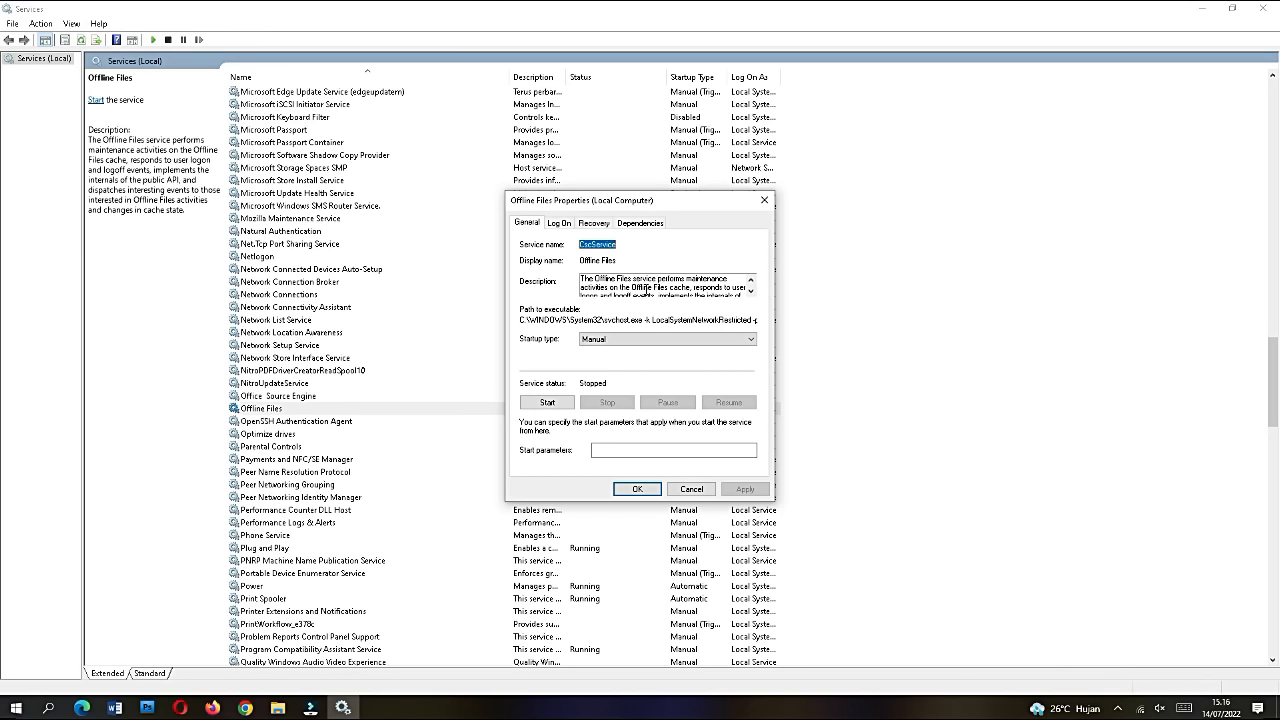
pyautogui.click(640, 340)
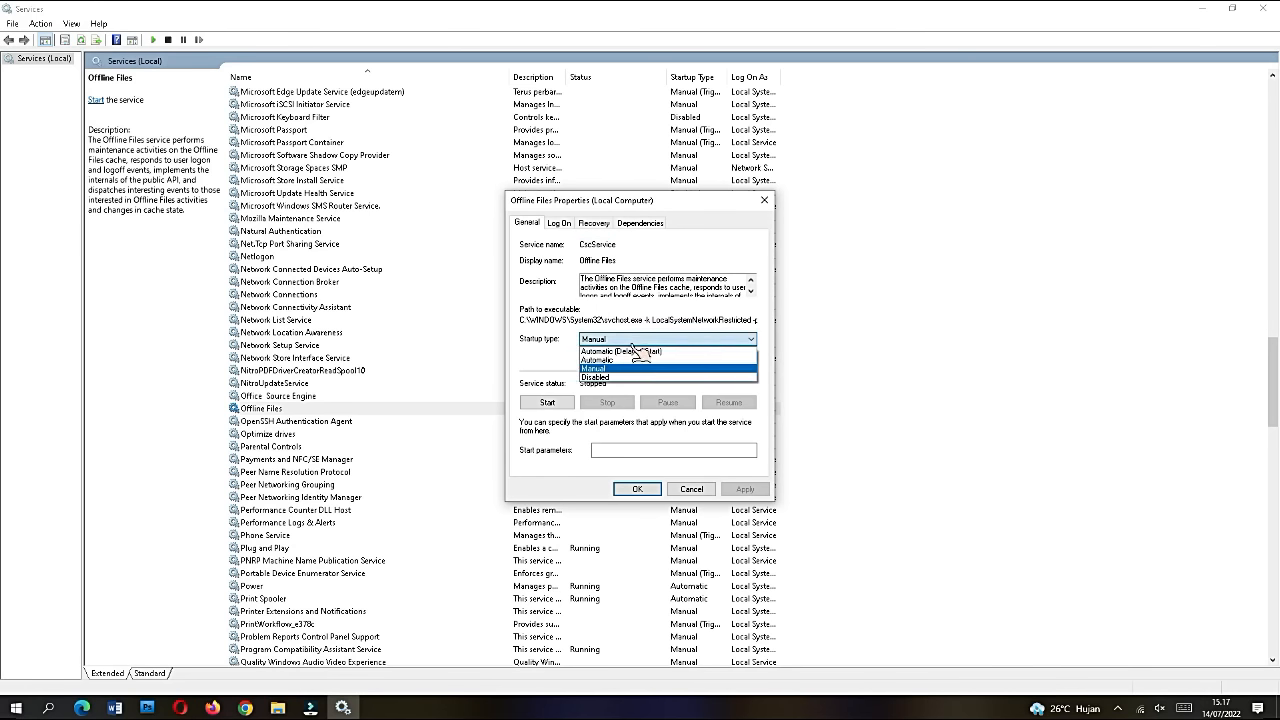
pyautogui.click(622, 378)
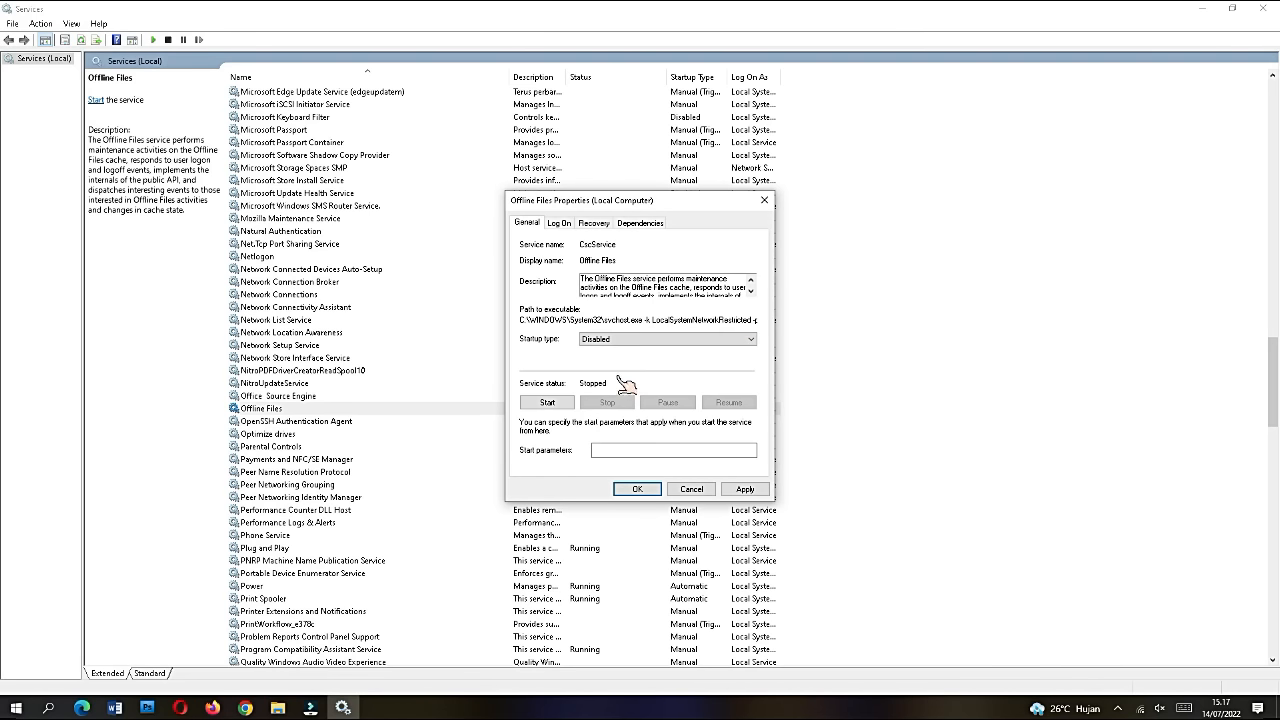
pyautogui.click(637, 489)
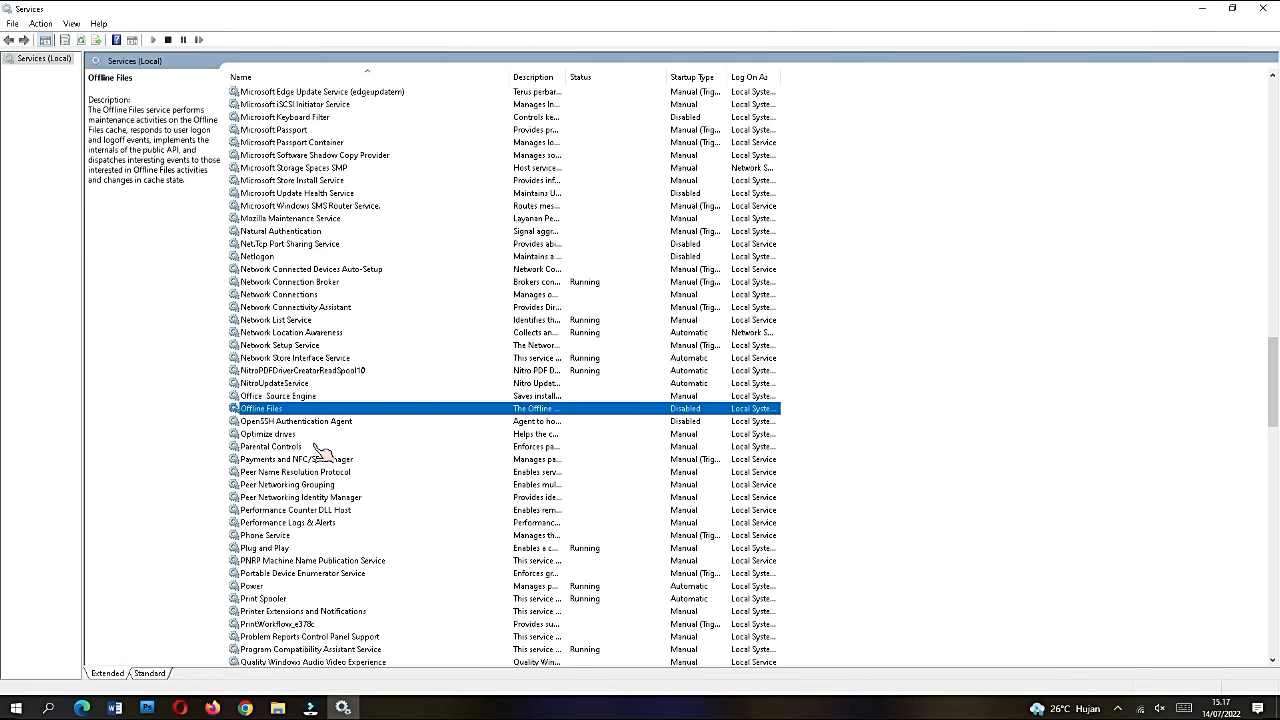
# Set the startup type of the Parental Controls service to Disabled and save the change.
pyautogui.click(316, 447)
pyautogui.doubleClick(316, 447)
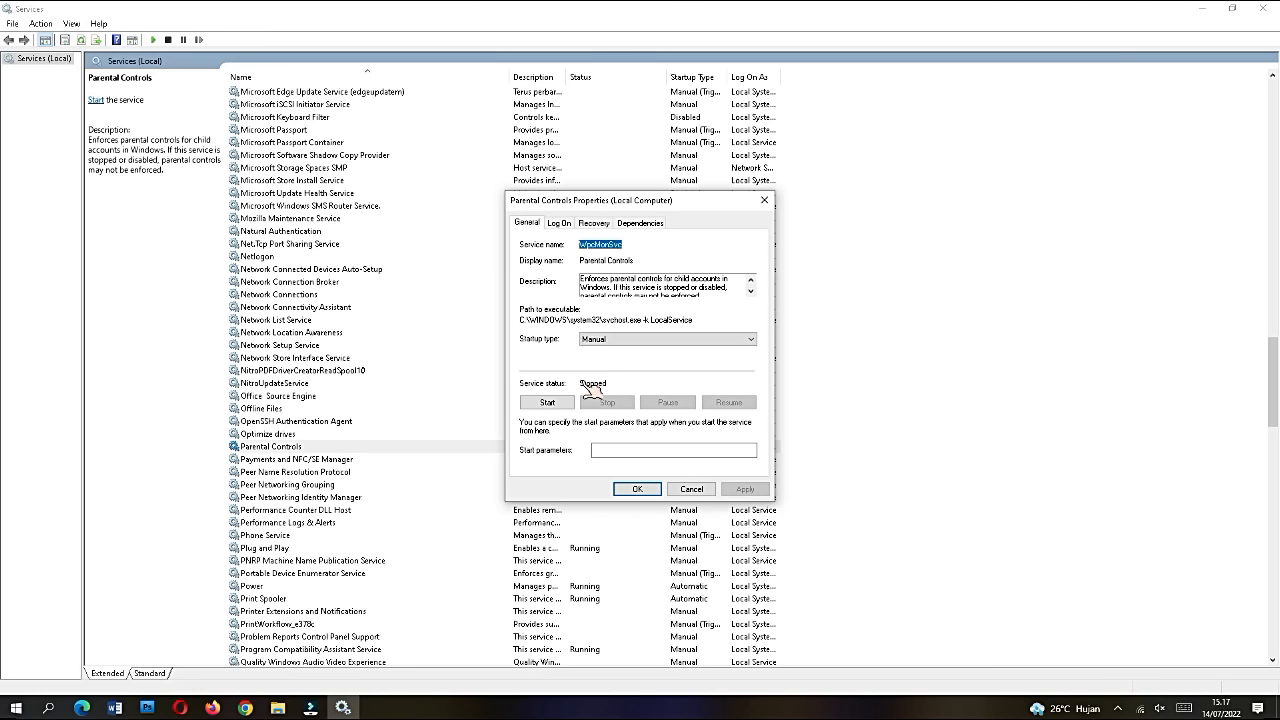
pyautogui.click(600, 341)
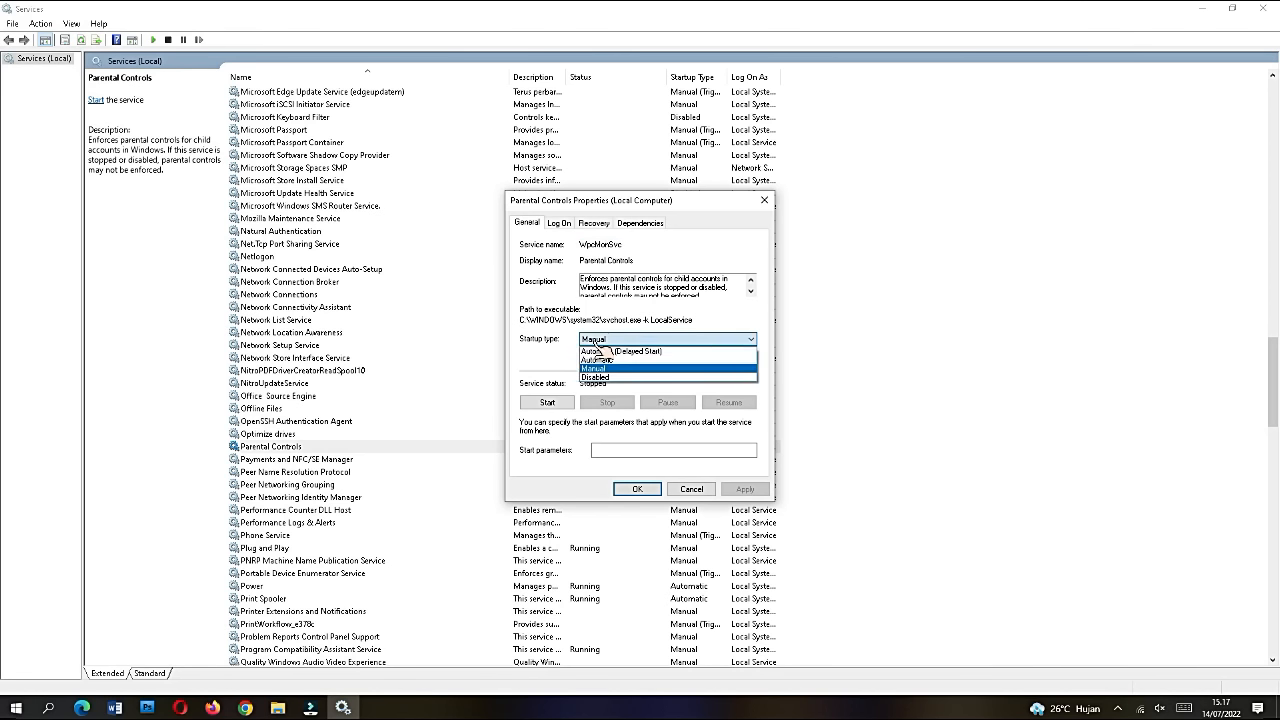
pyautogui.click(605, 377)
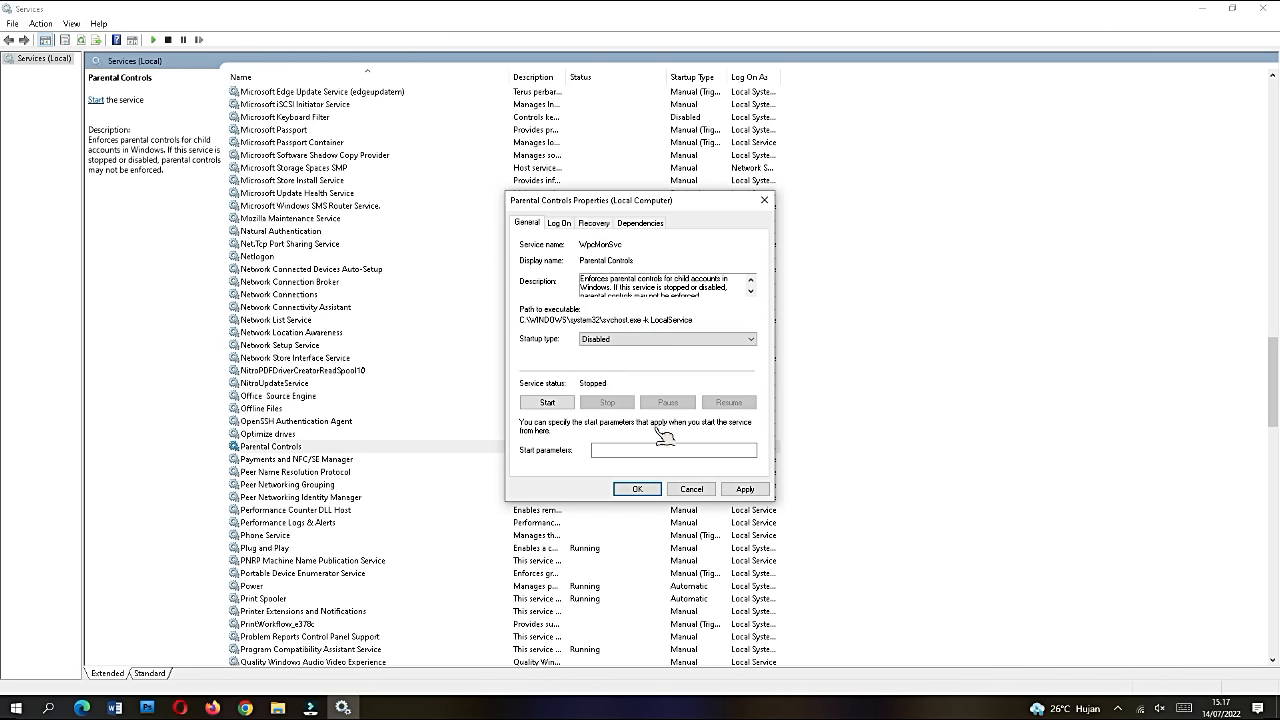
pyautogui.click(636, 489)
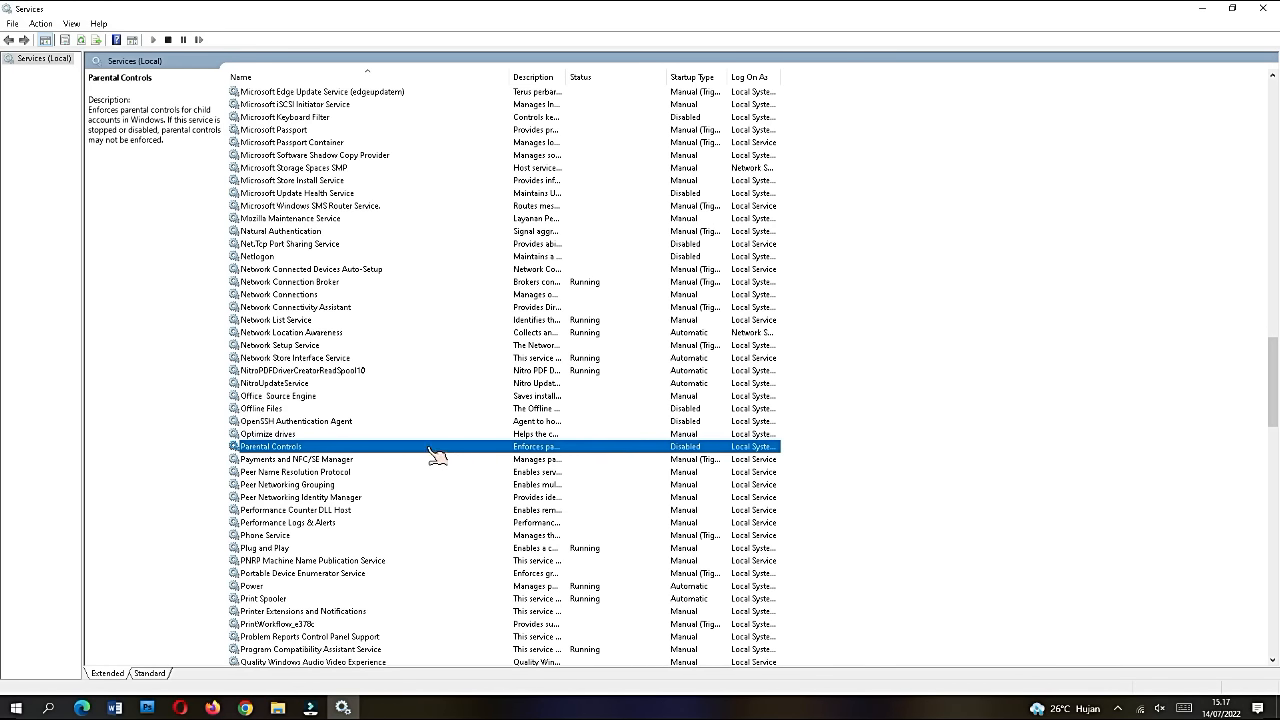
# Set the startup type of Payments and NFC/SE Manager to Disabled and save the change.
pyautogui.click(345, 462)
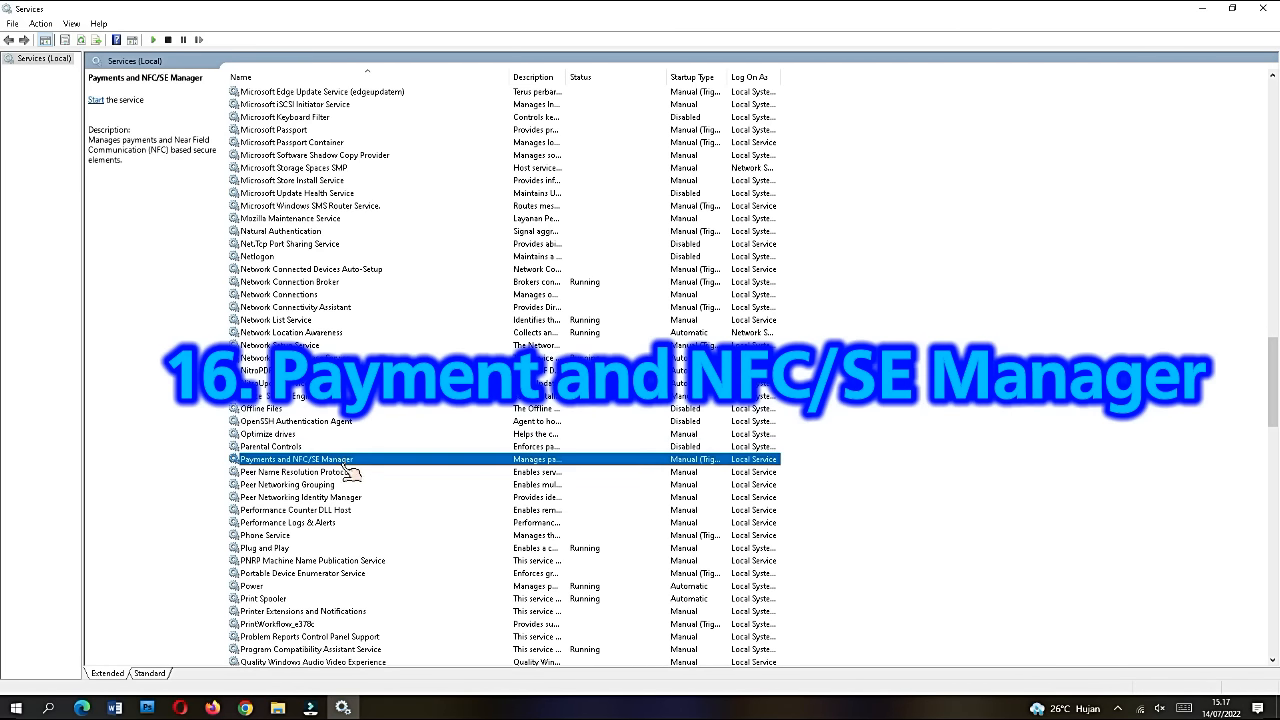
pyautogui.doubleClick(360, 466)
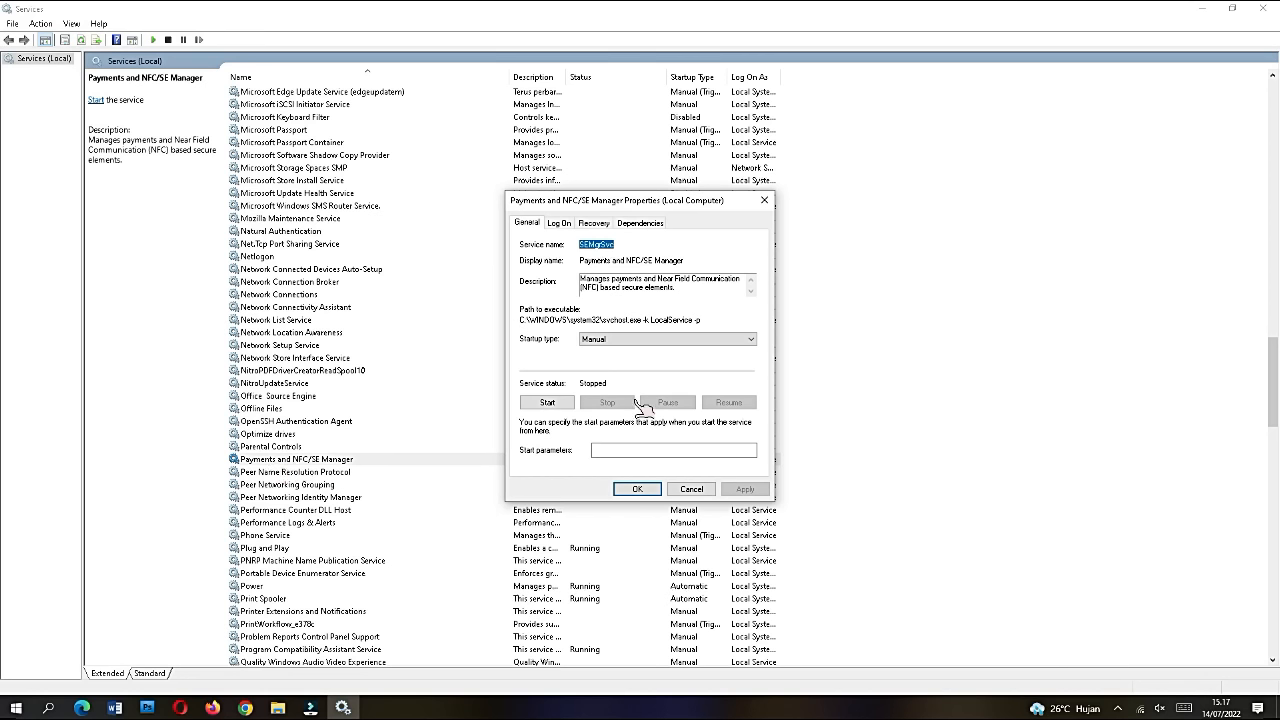
pyautogui.click(635, 342)
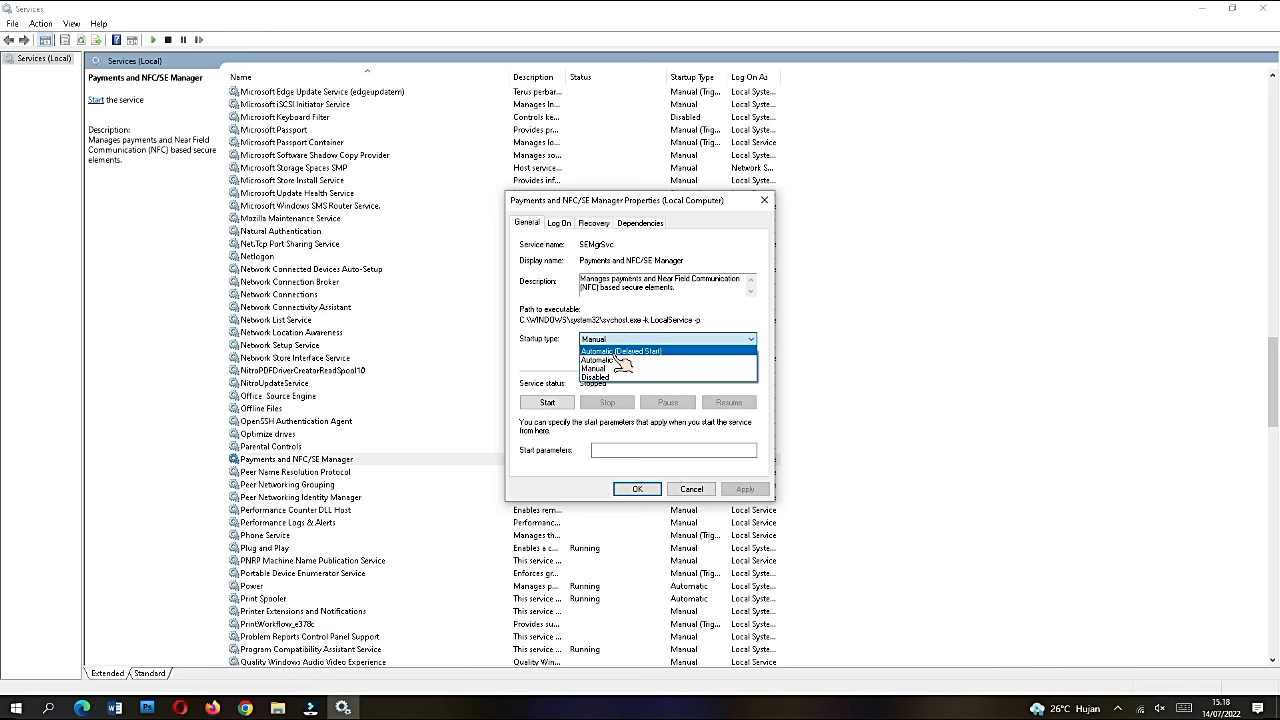
pyautogui.click(622, 378)
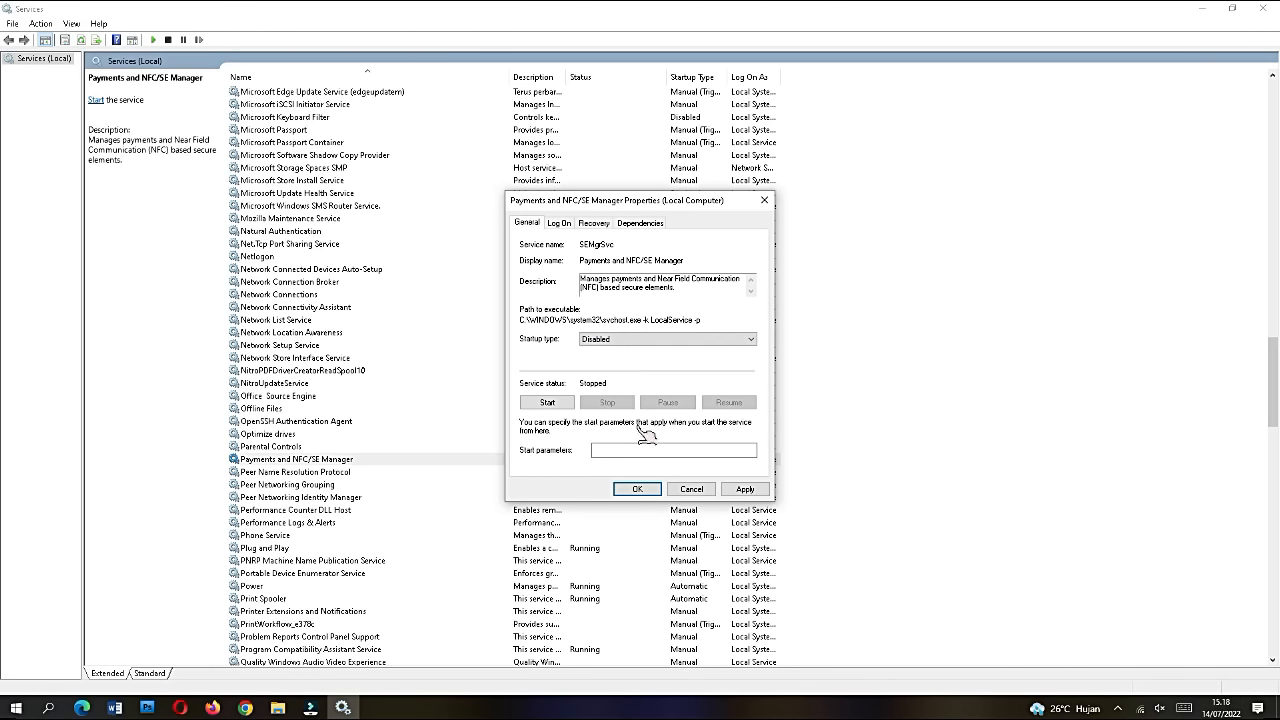
pyautogui.click(637, 489)
# Set the startup type of the Performance Logs & Alerts service to Disabled and save the change.
pyautogui.scroll(-1, 410, 488)
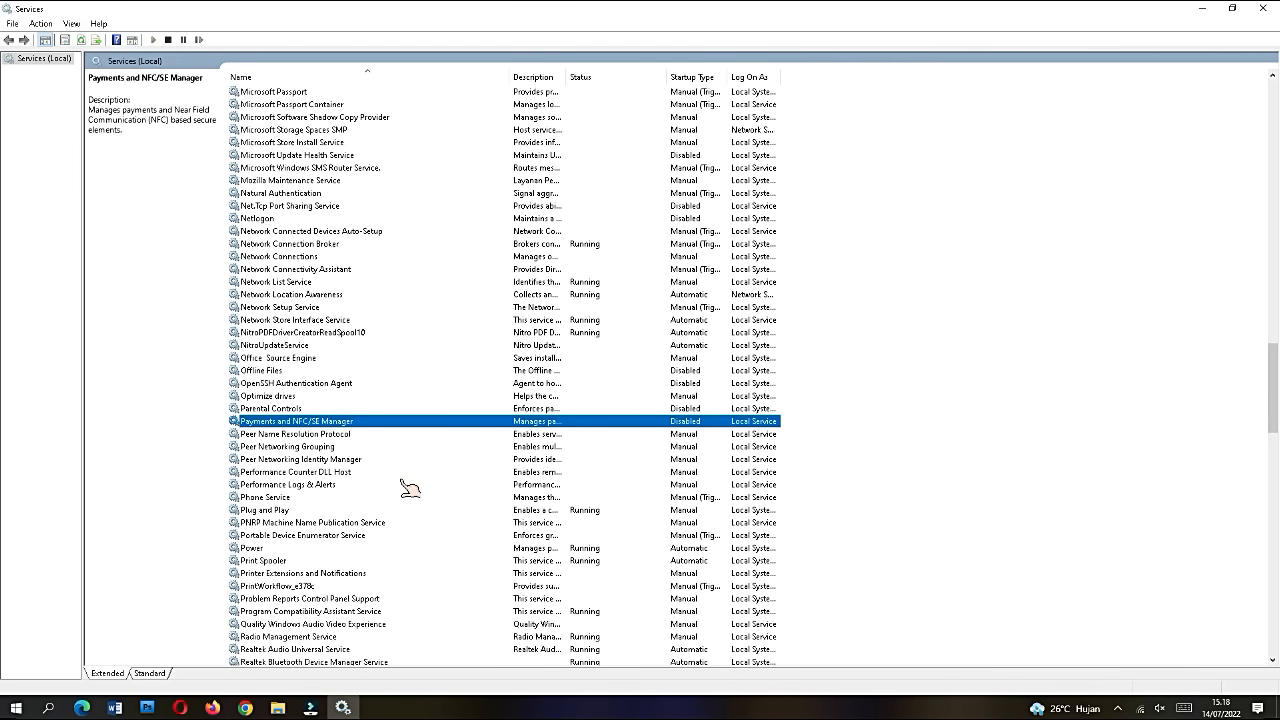
pyautogui.click(364, 475)
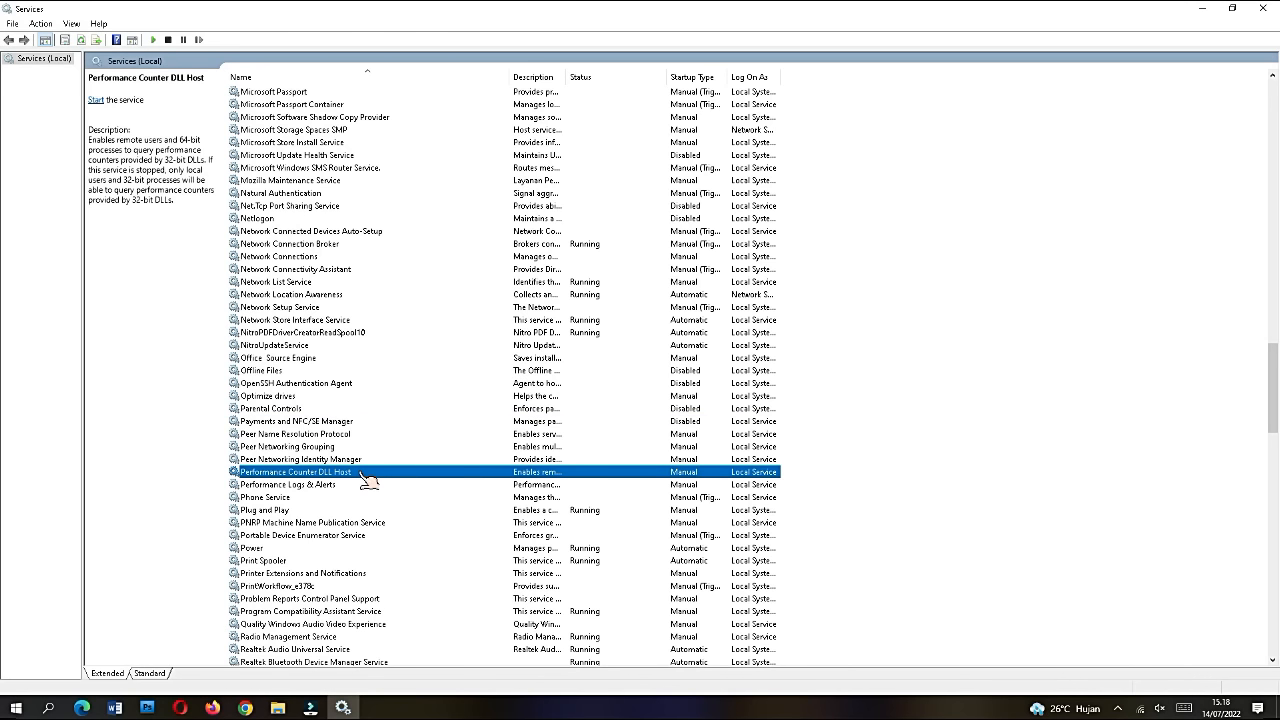
pyautogui.click(350, 485)
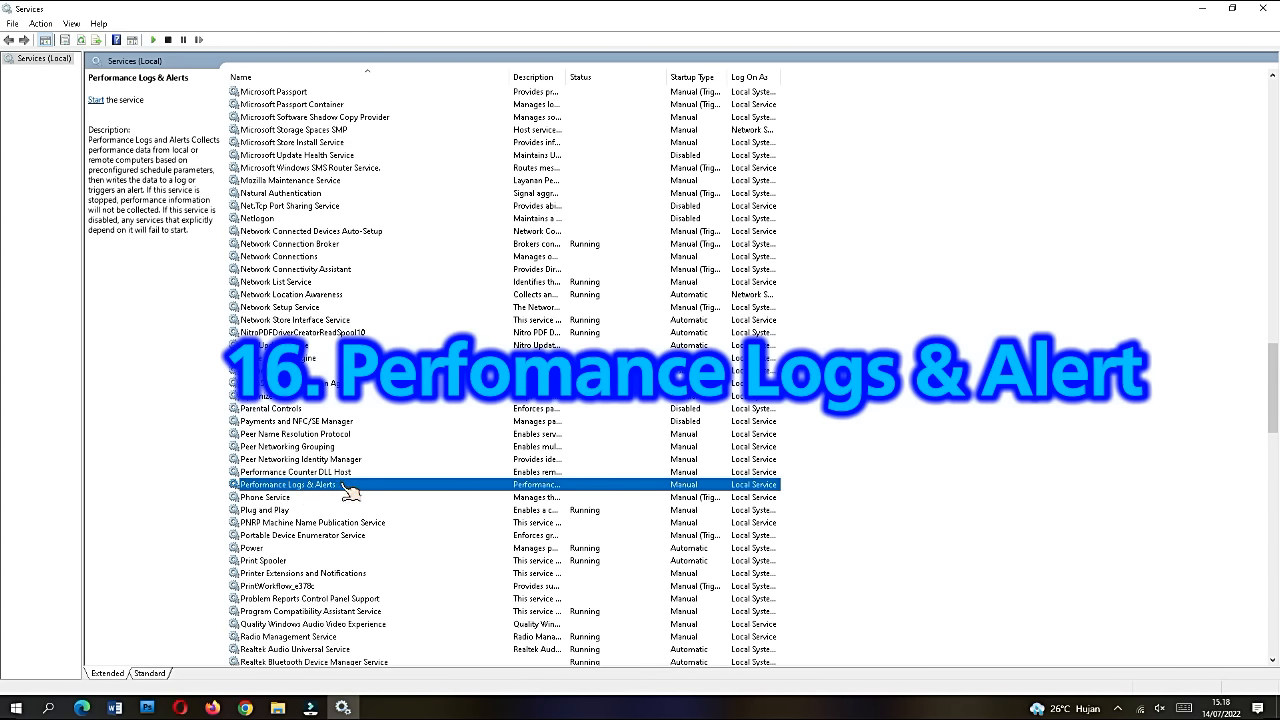
pyautogui.doubleClick(340, 486)
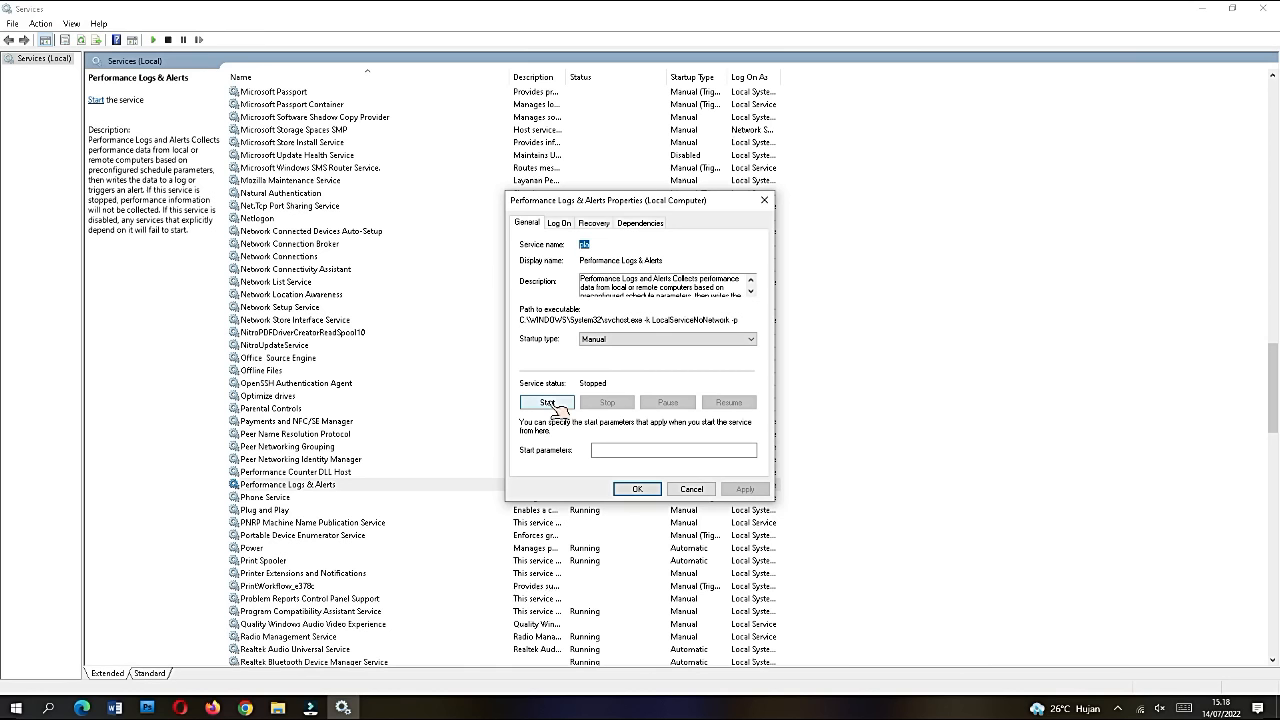
pyautogui.click(610, 341)
pyautogui.click(612, 396)
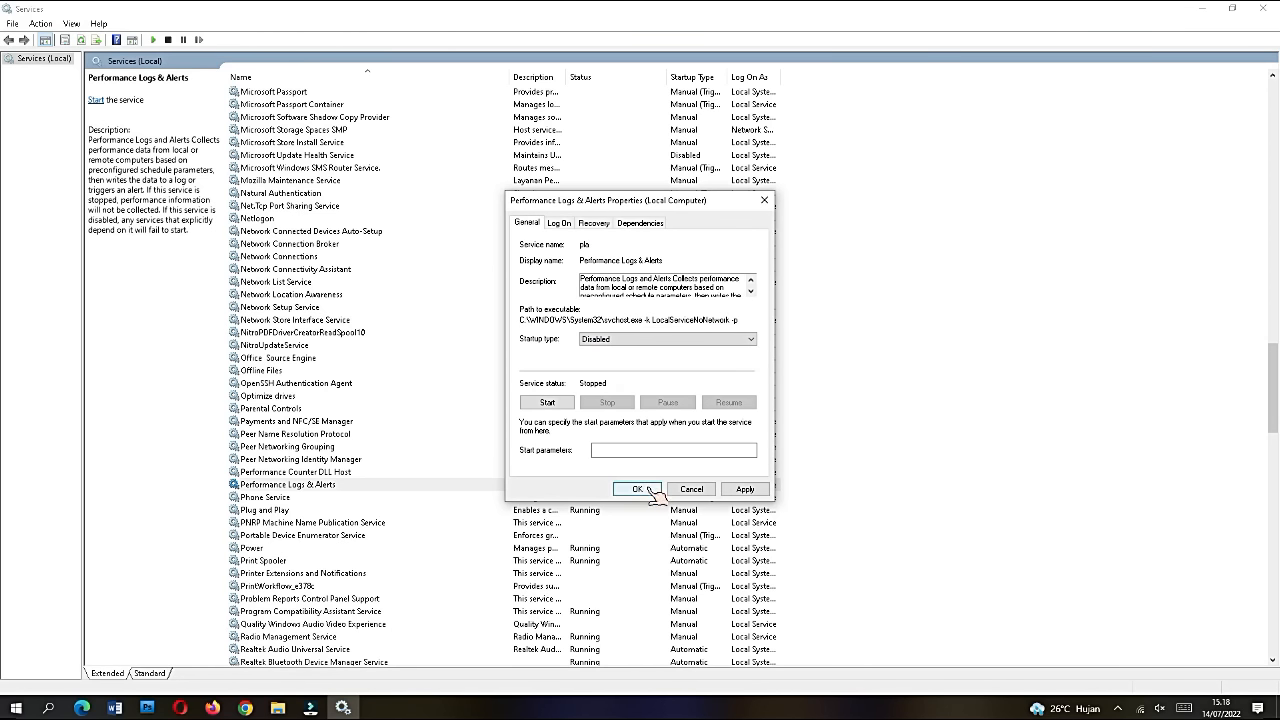
pyautogui.click(647, 489)
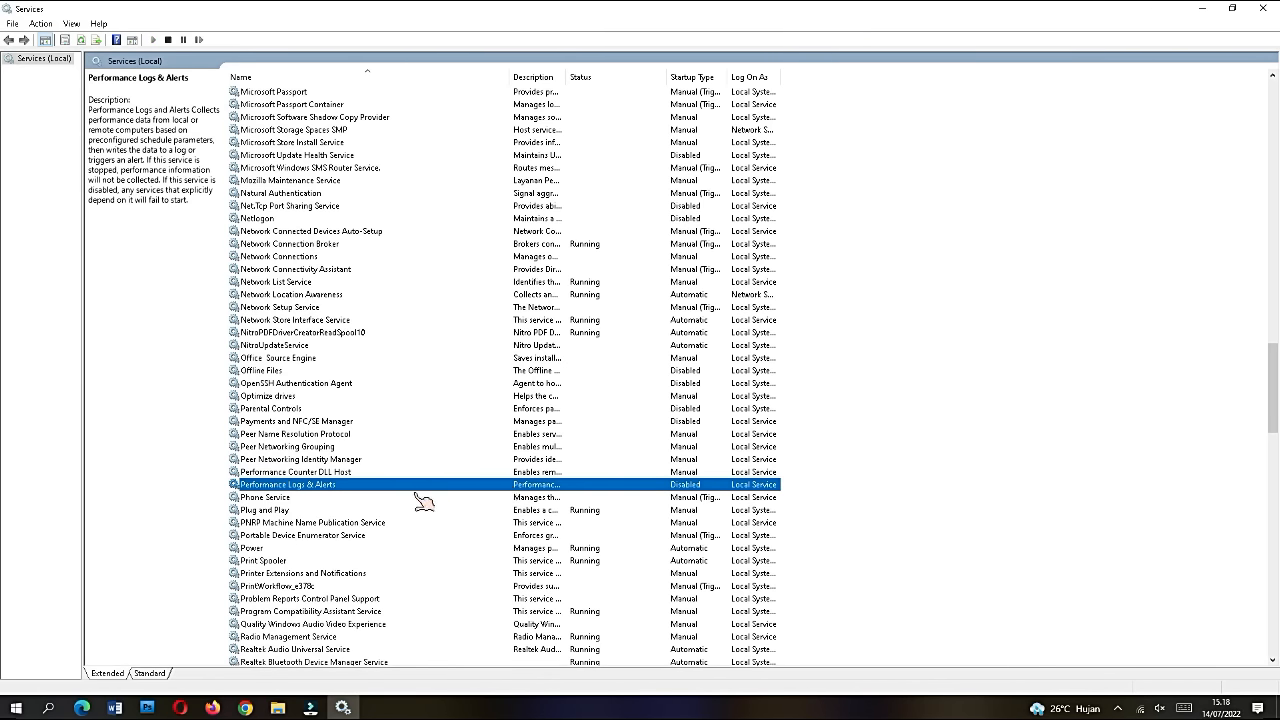
# Set the startup type of the Plug and Play service to Disabled and save the change.
pyautogui.doubleClick(277, 511)
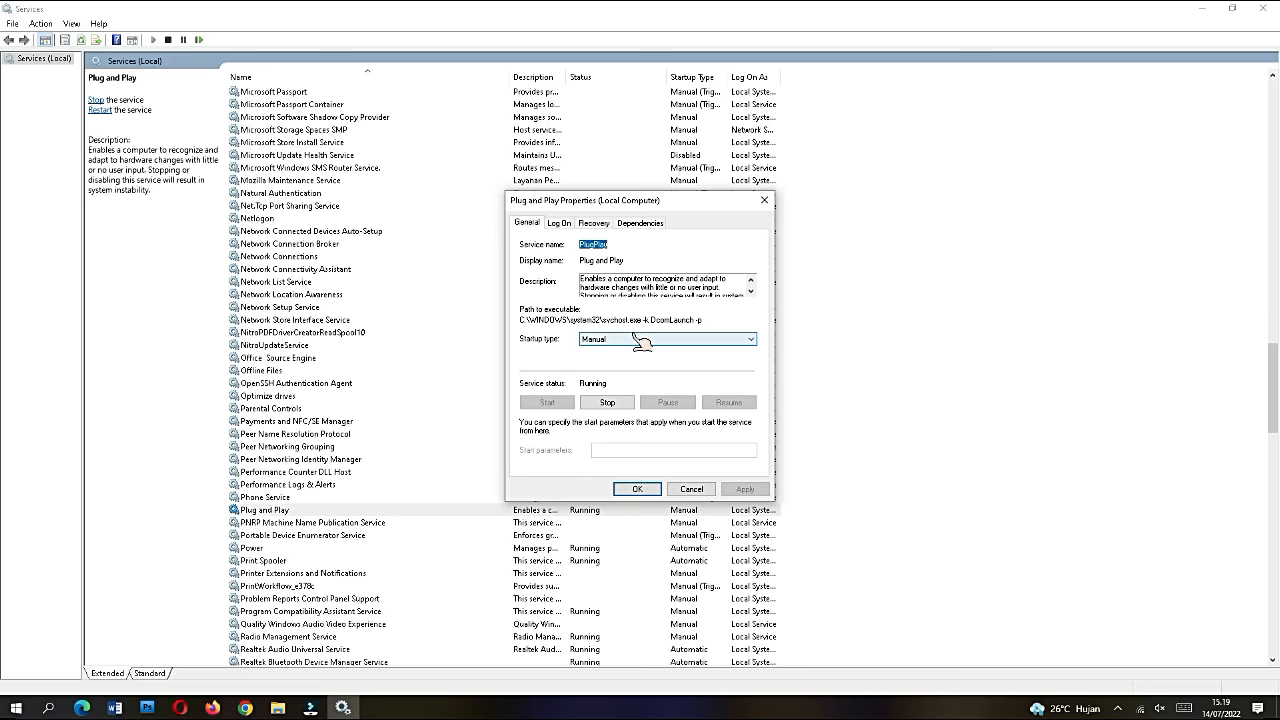
pyautogui.click(641, 340)
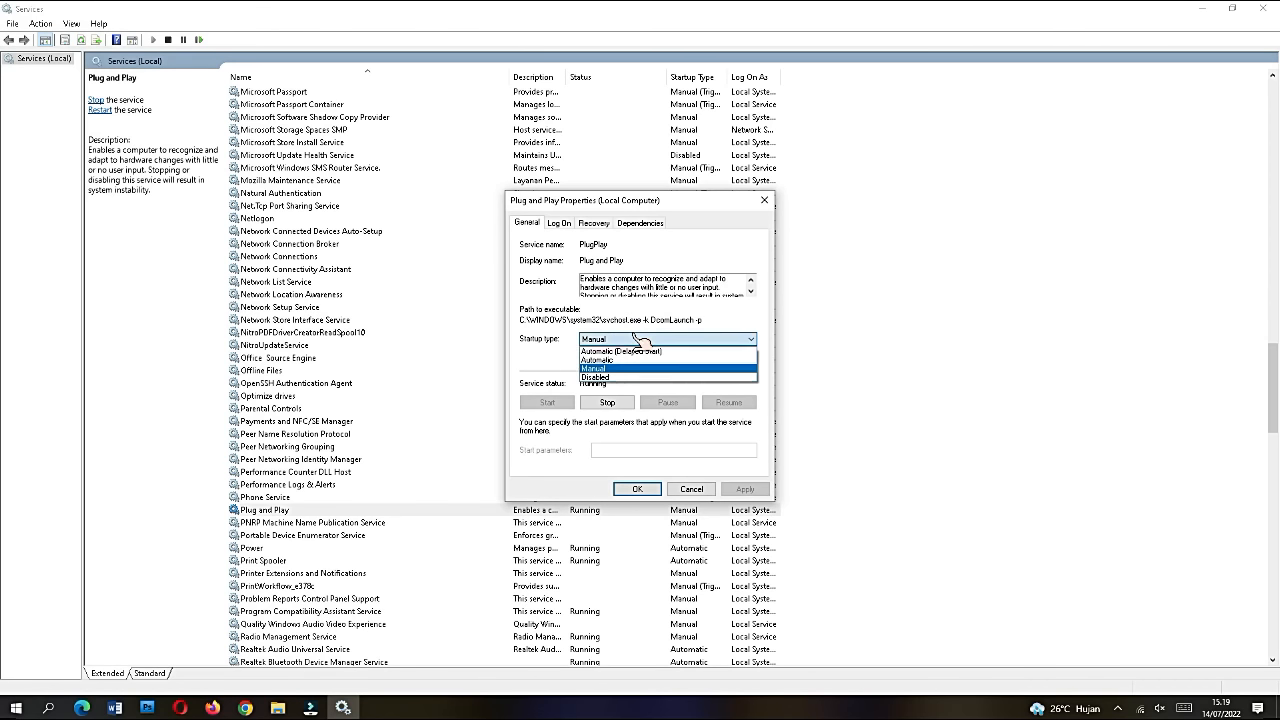
pyautogui.click(600, 383)
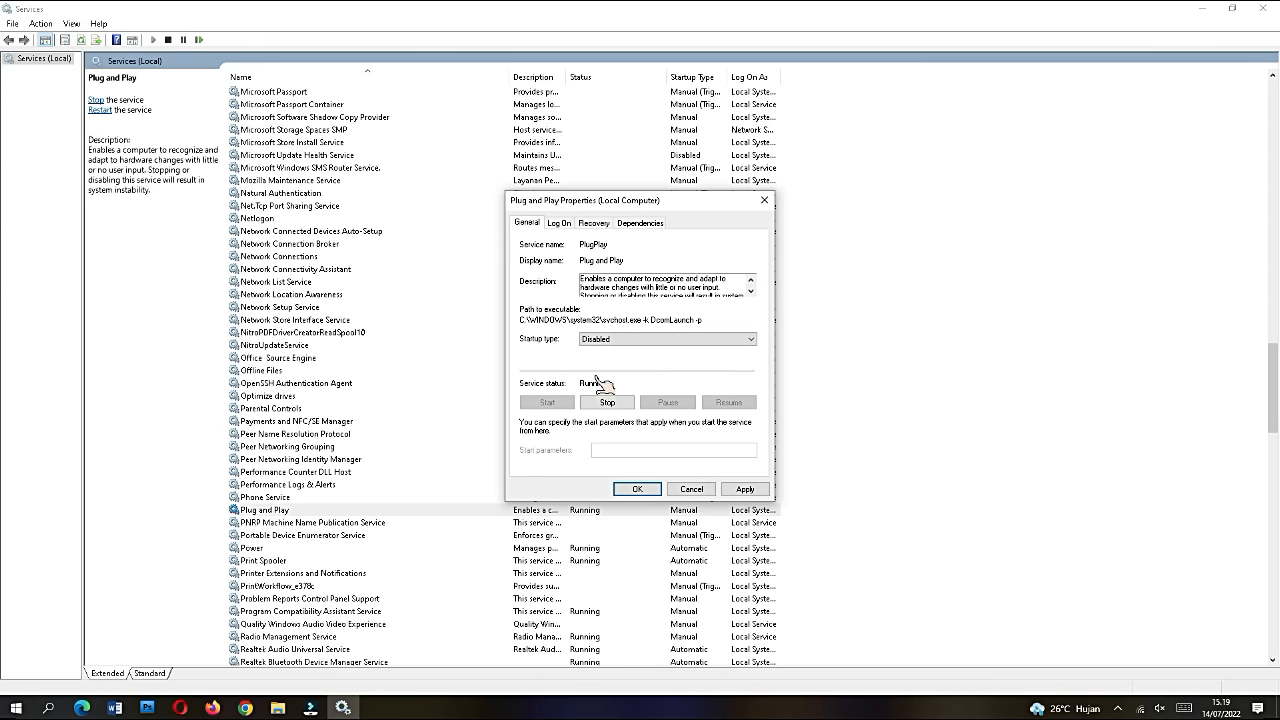
pyautogui.click(643, 488)
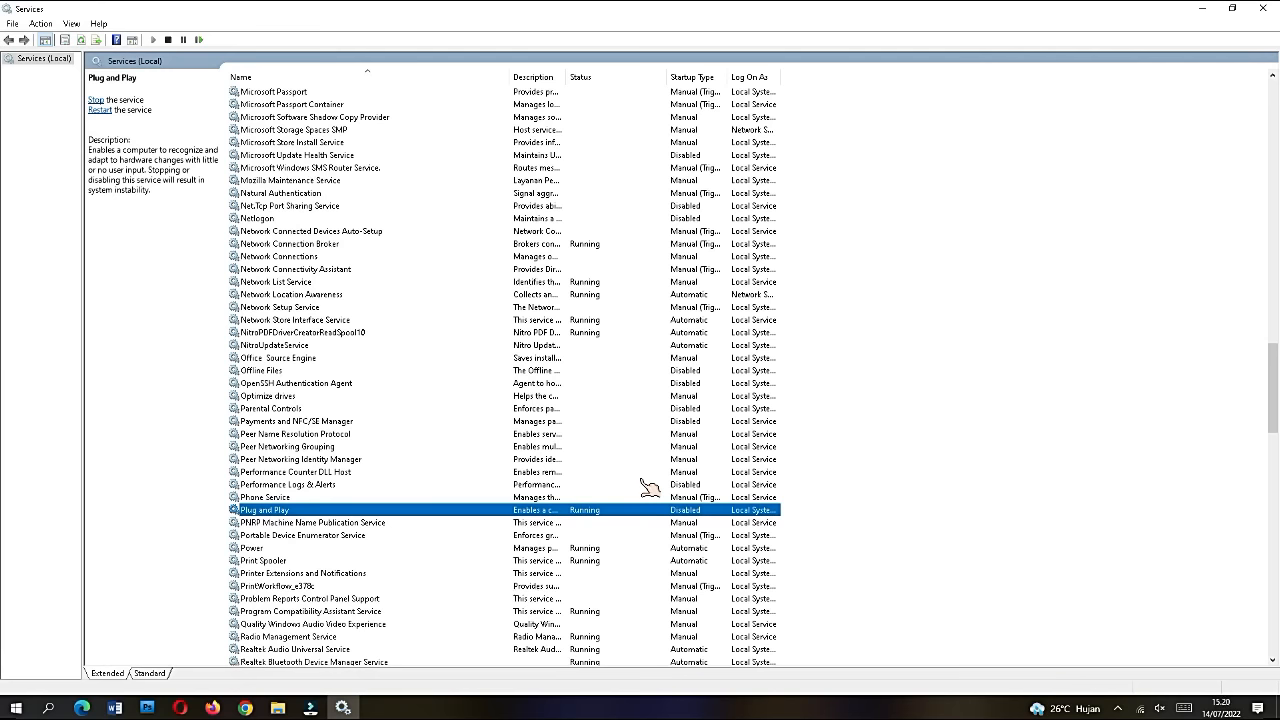
# Set the startup type of the Print Spooler service to Disabled and save the change.
pyautogui.doubleClick(300, 563)
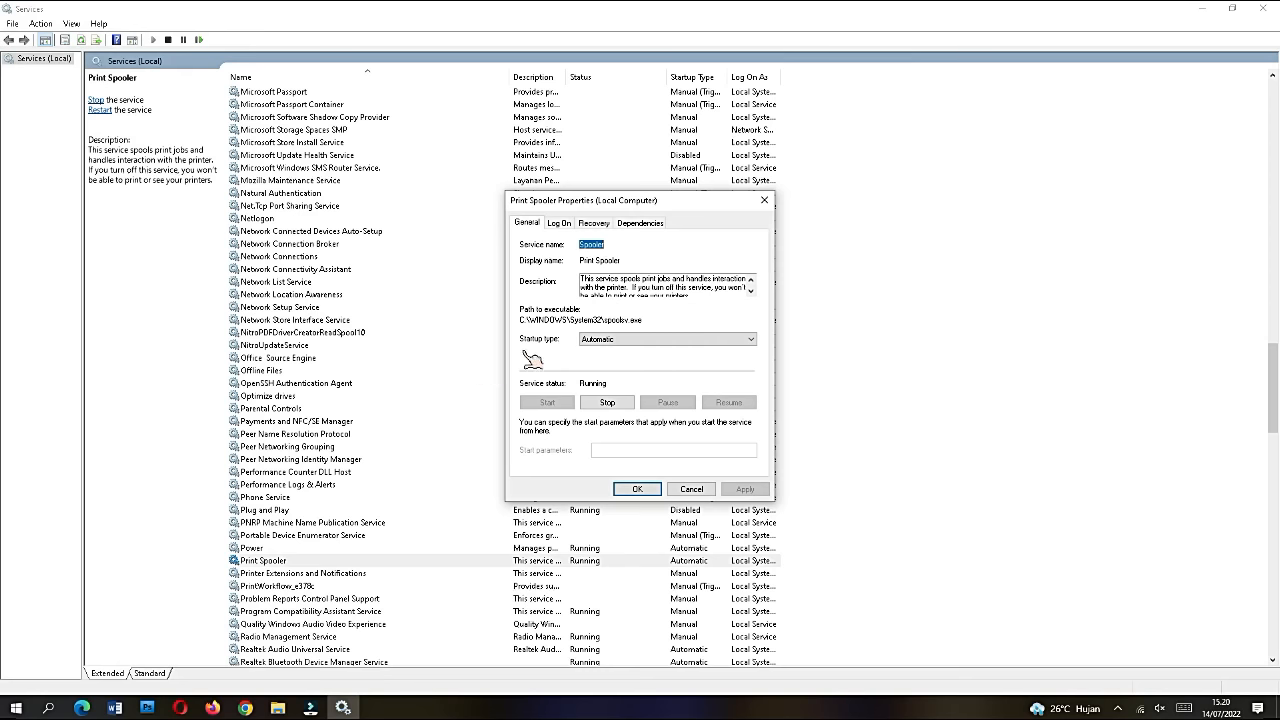
pyautogui.click(606, 339)
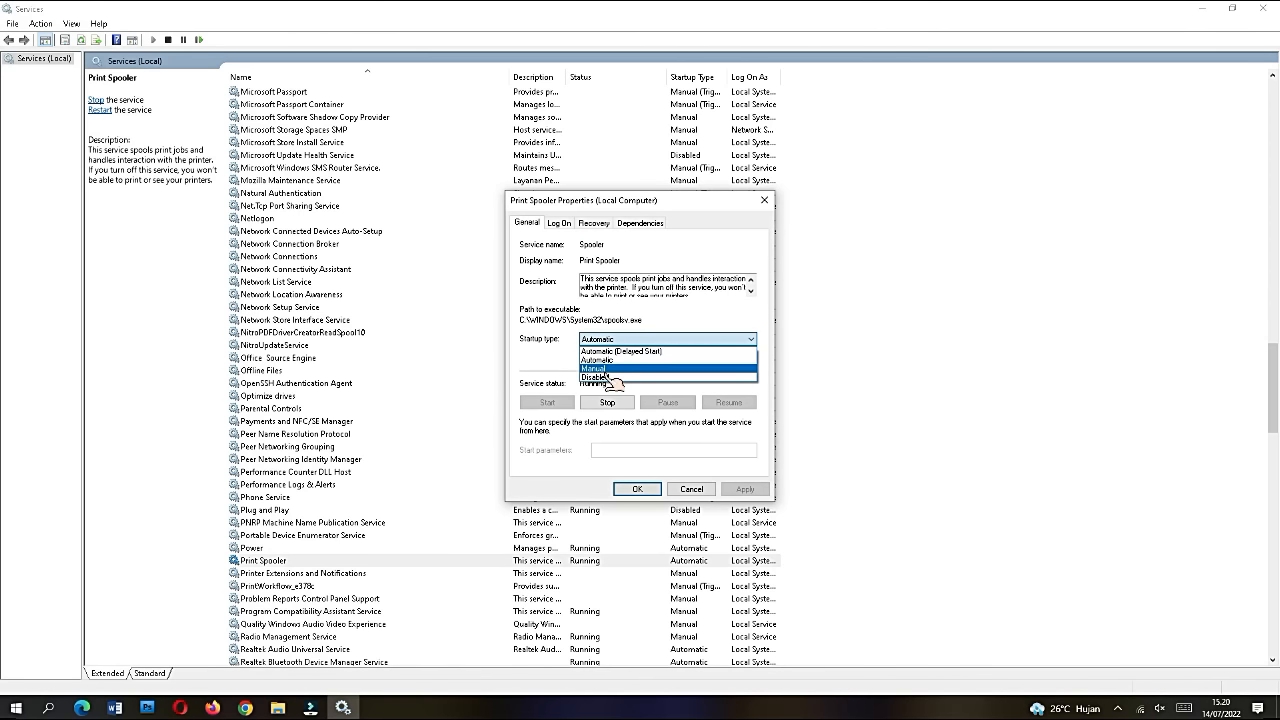
pyautogui.click(606, 377)
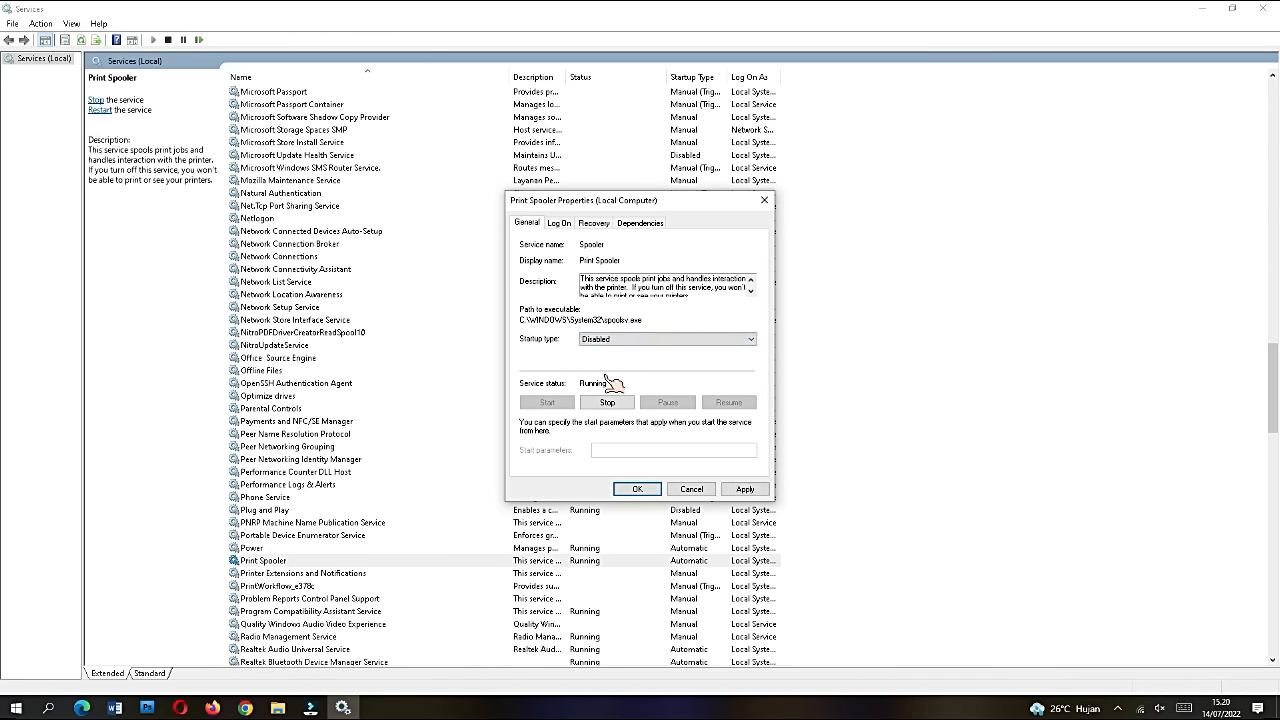
pyautogui.click(633, 490)
# Set the startup type of the Program Compatibility Assistant Service to Disabled and save the change.
pyautogui.scroll(-3, 462, 488)
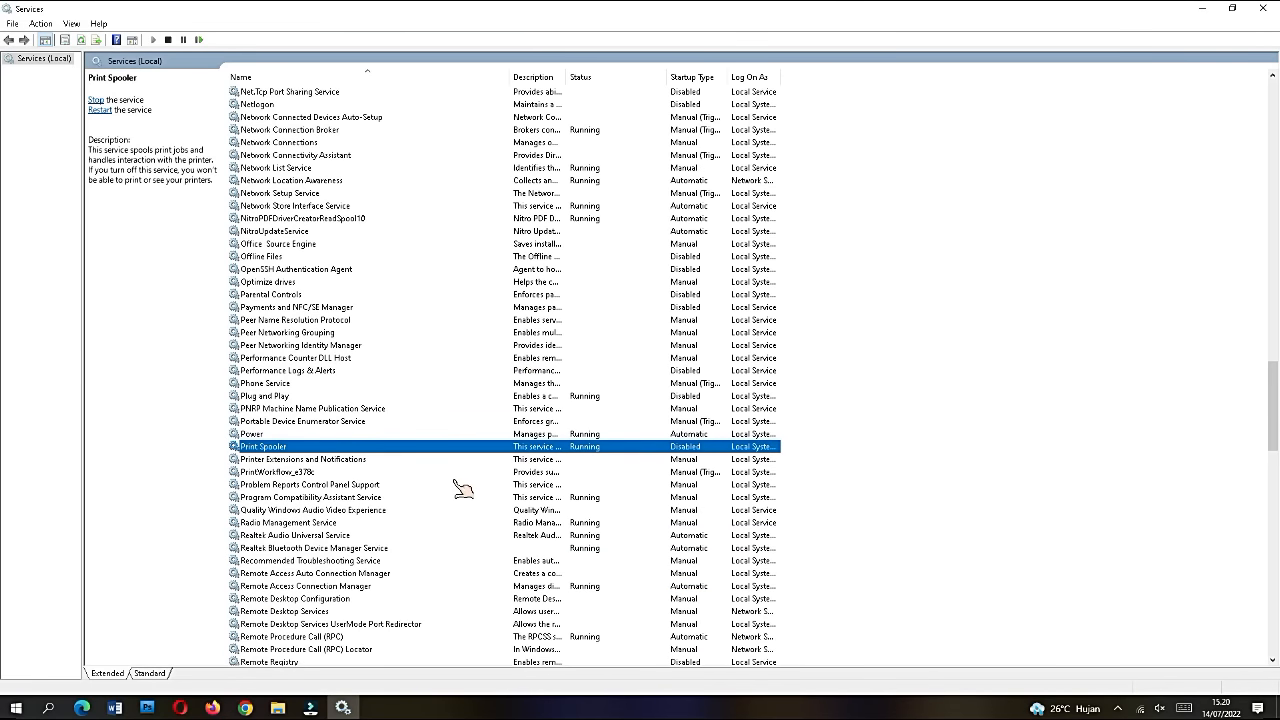
pyautogui.click(342, 501)
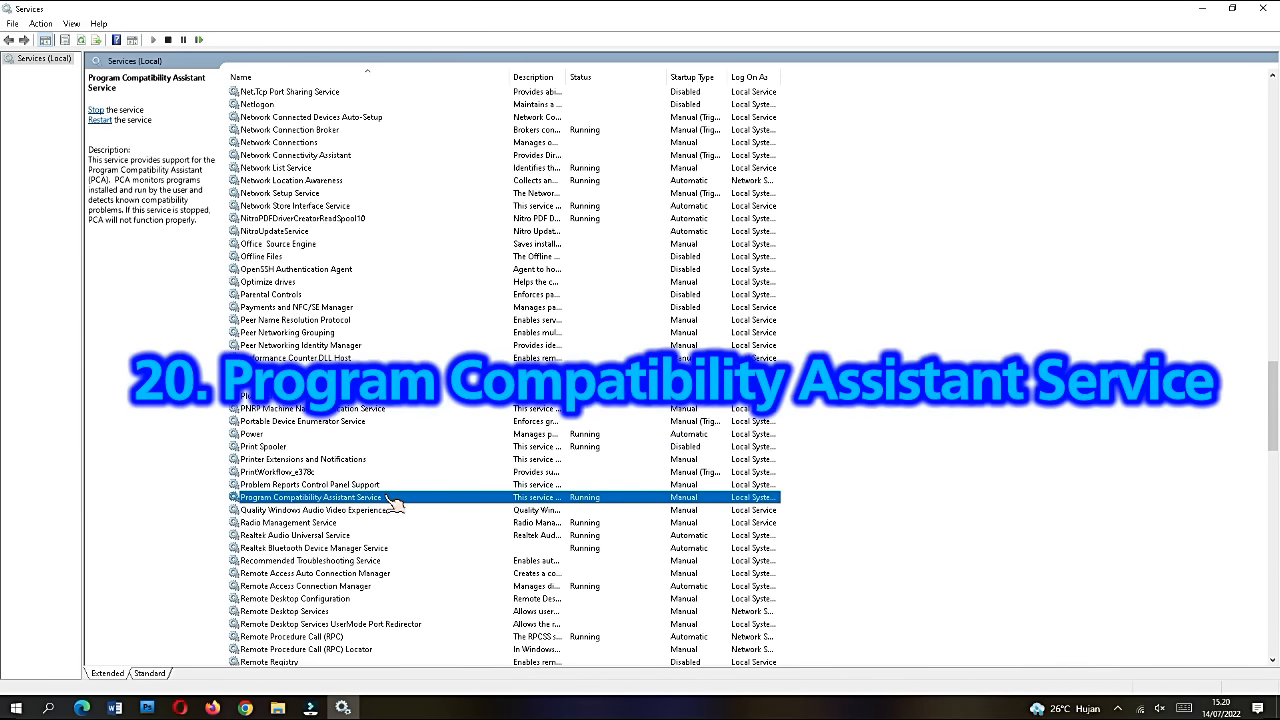
pyautogui.doubleClick(395, 500)
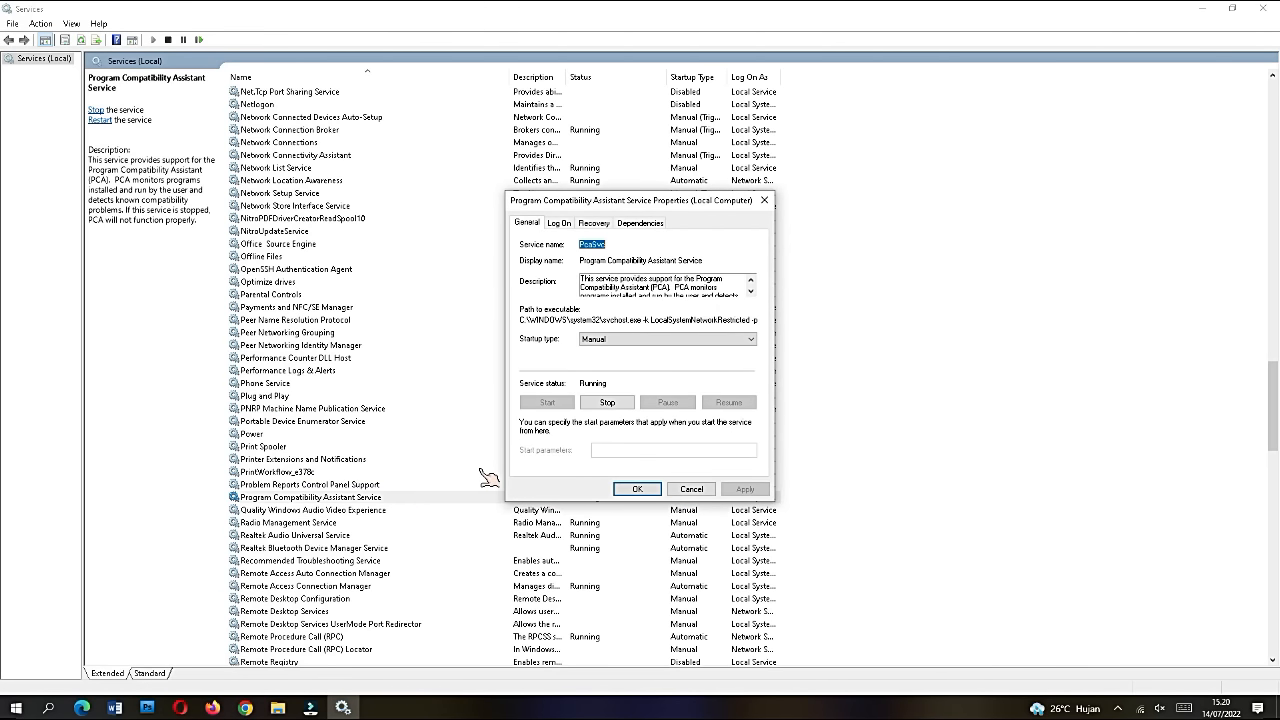
pyautogui.click(617, 340)
pyautogui.click(596, 377)
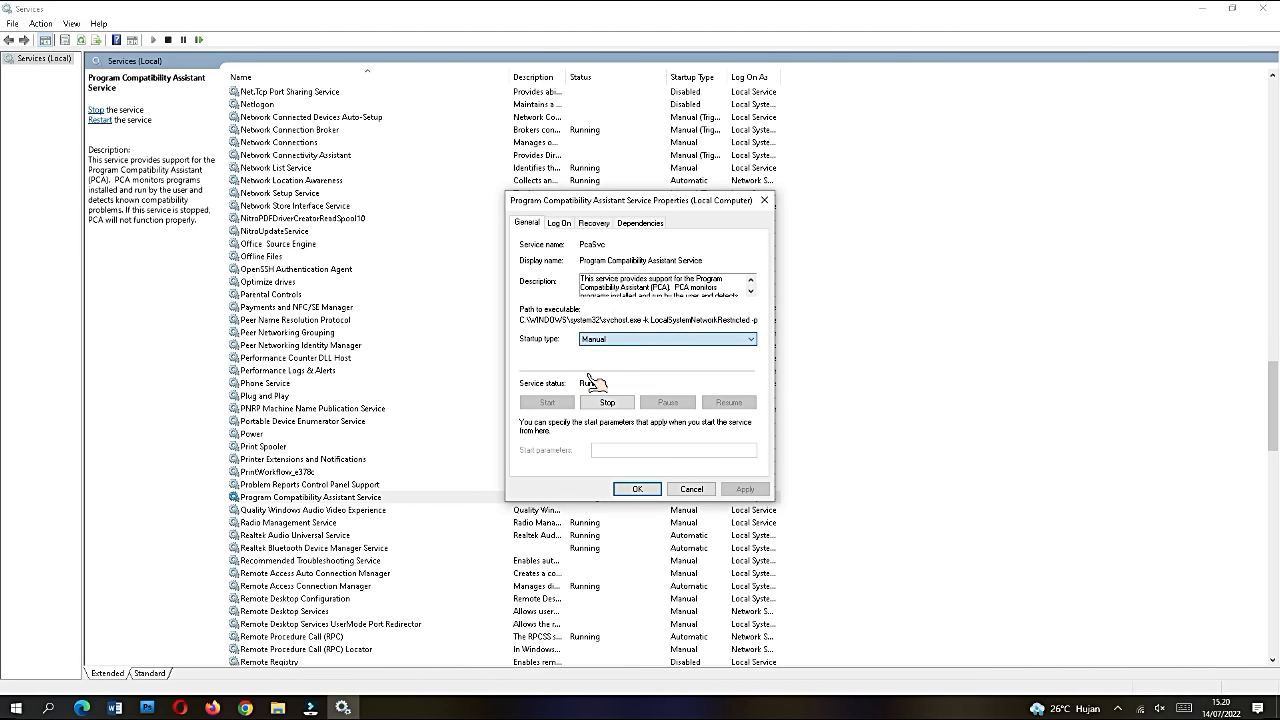
pyautogui.click(637, 489)
# Set the startup type of Remote Desktop Services to Disabled and save the change.
pyautogui.scroll(-2, 445, 471)
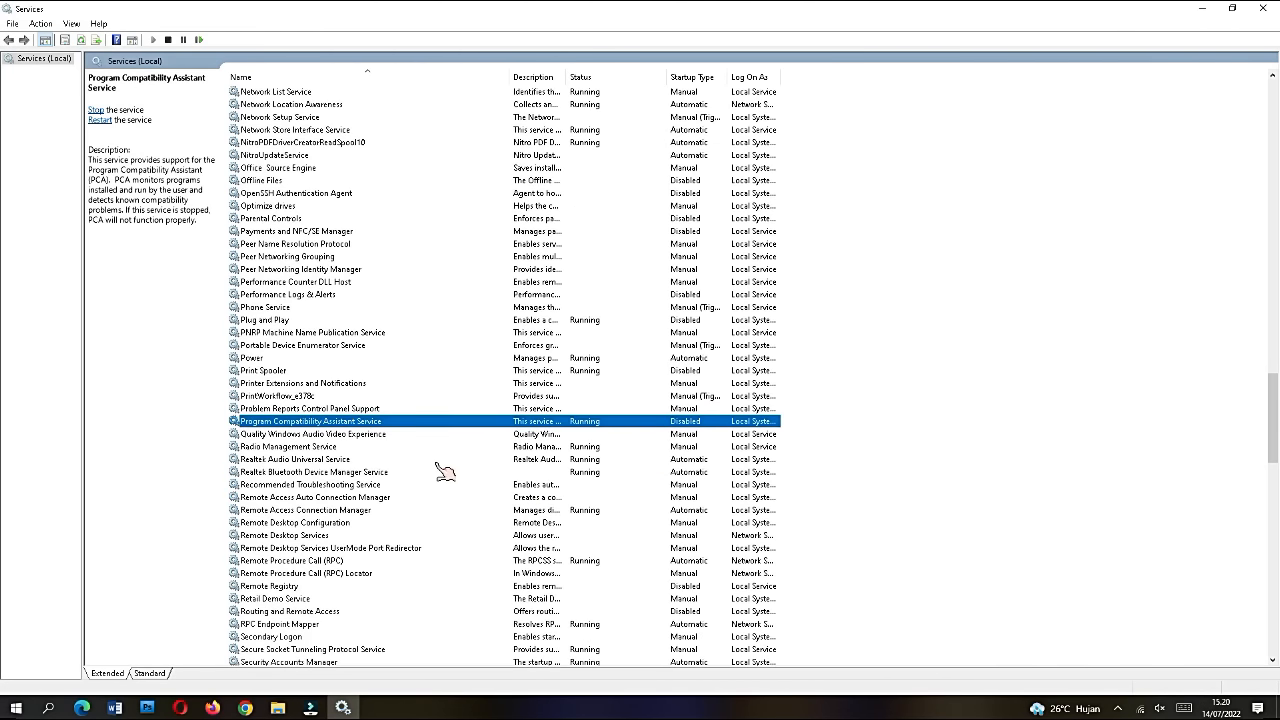
pyautogui.scroll(-1, 369, 478)
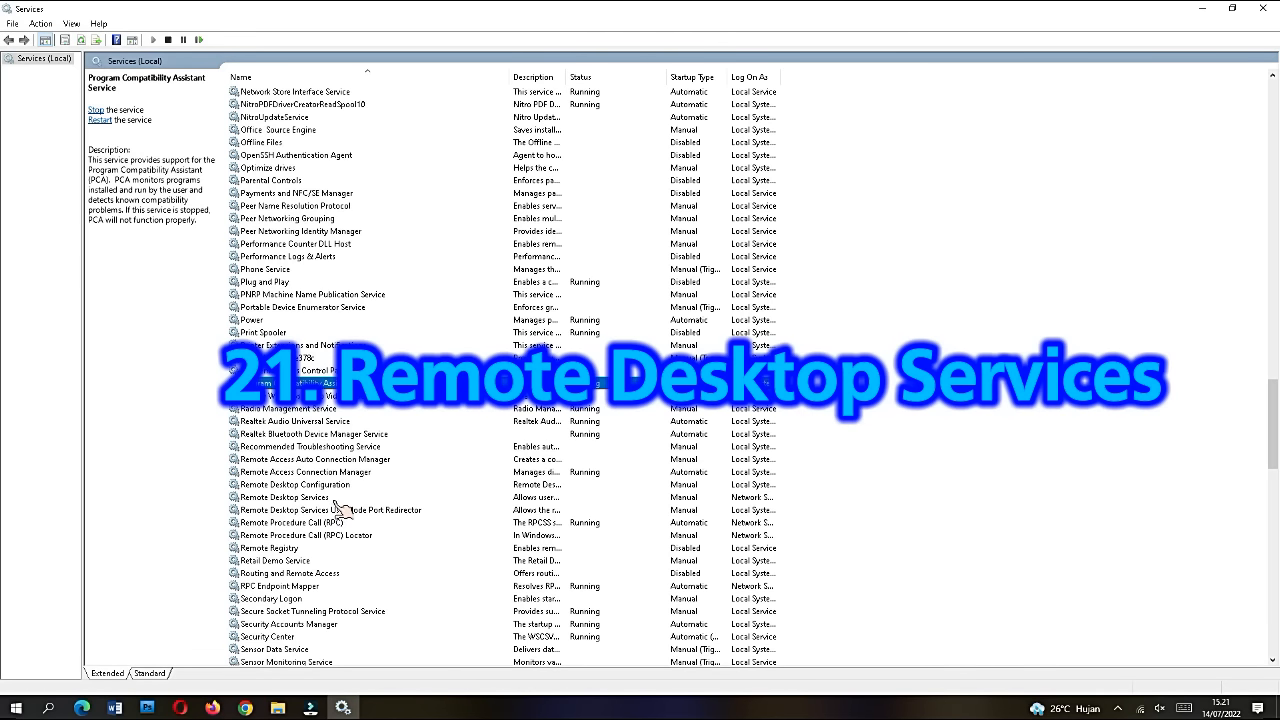
pyautogui.click(300, 497)
pyautogui.doubleClick(345, 503)
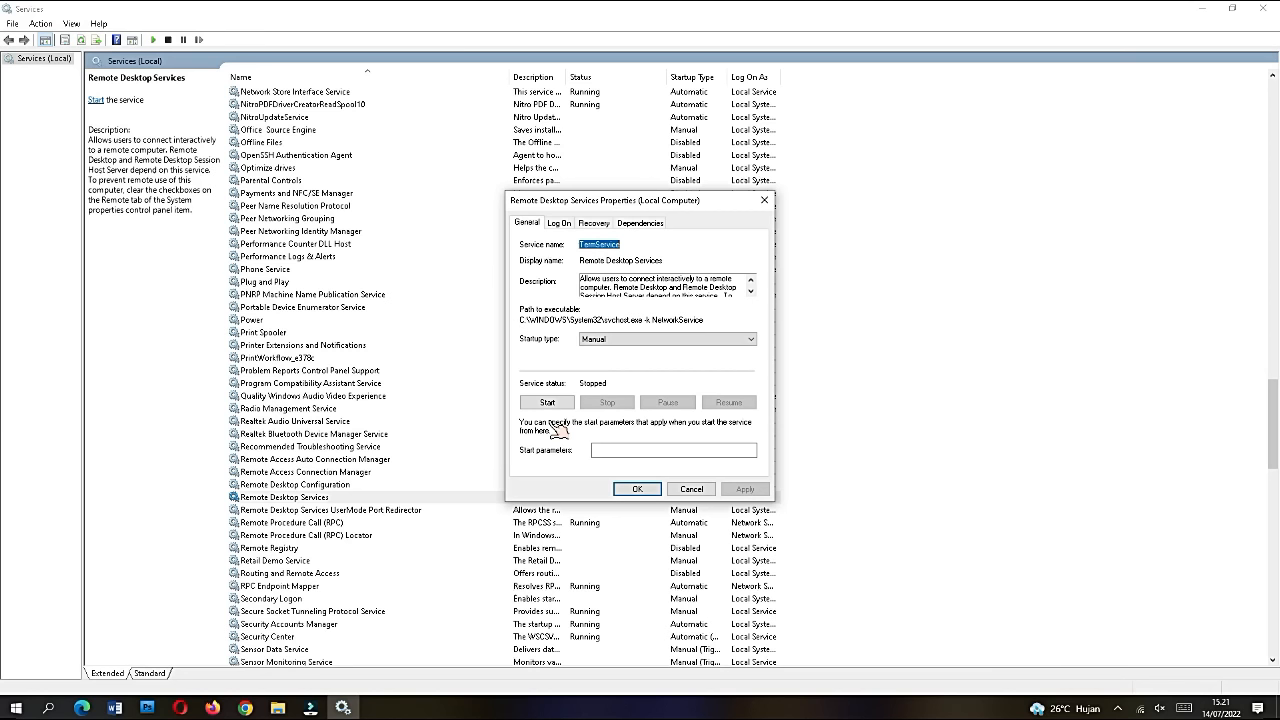
pyautogui.click(617, 340)
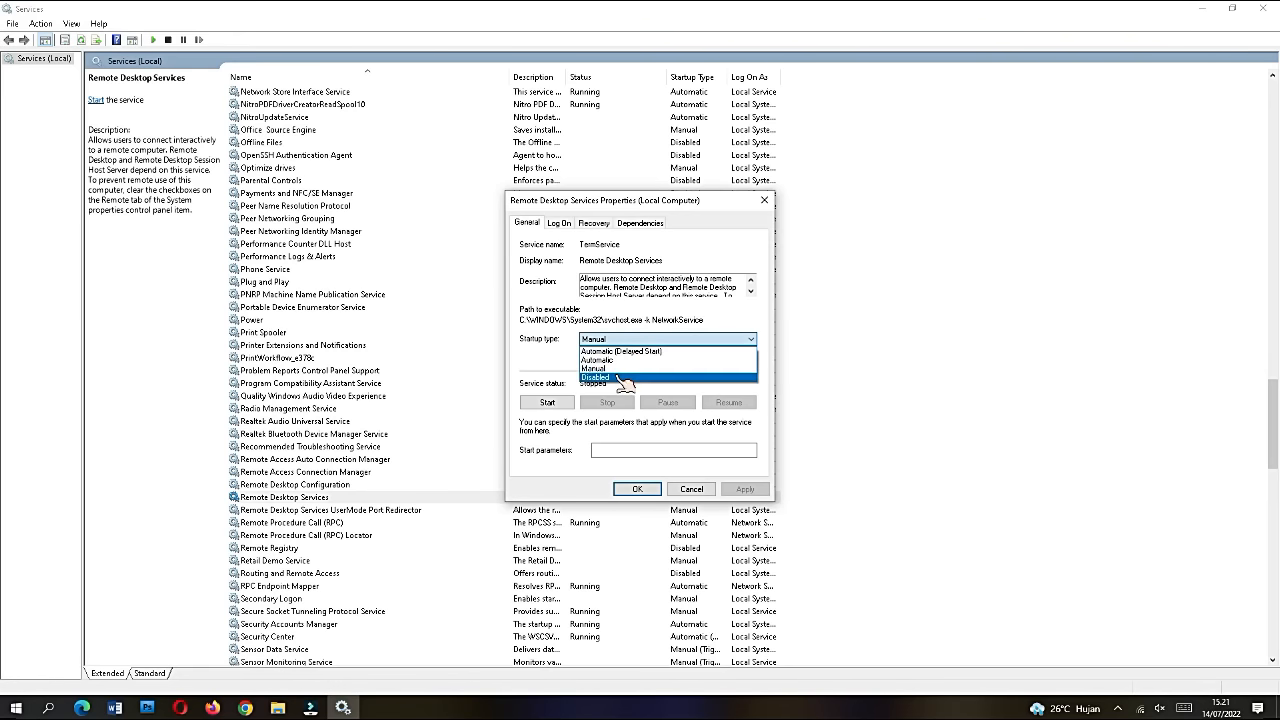
pyautogui.click(600, 377)
pyautogui.click(637, 489)
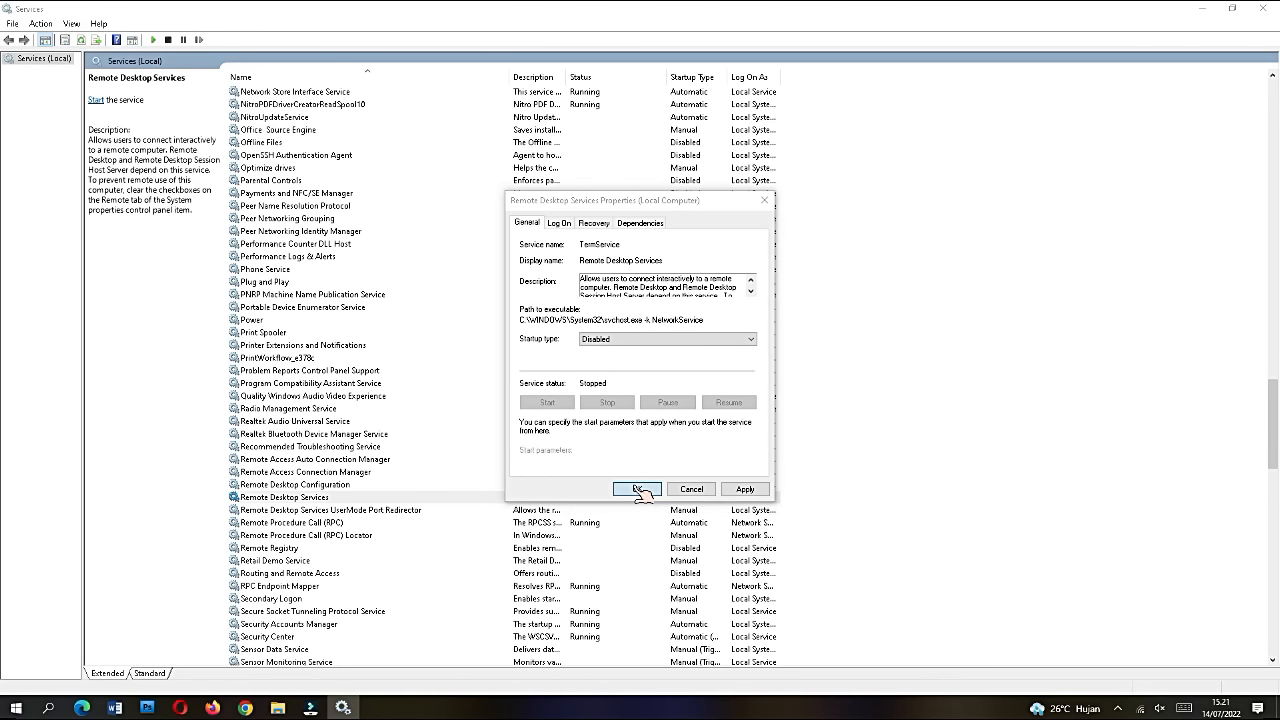
pyautogui.click(500, 498)
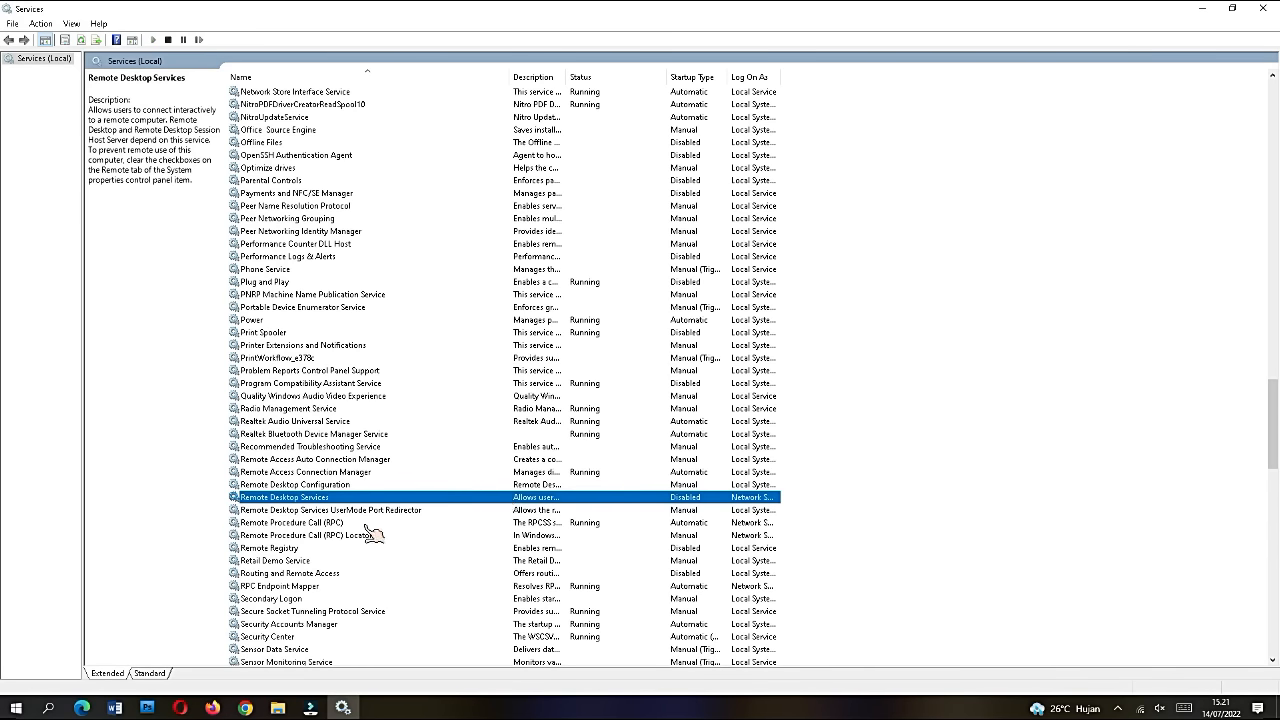
# Check the startup type in the Remote Registry service's properties and close them.
pyautogui.doubleClick(325, 549)
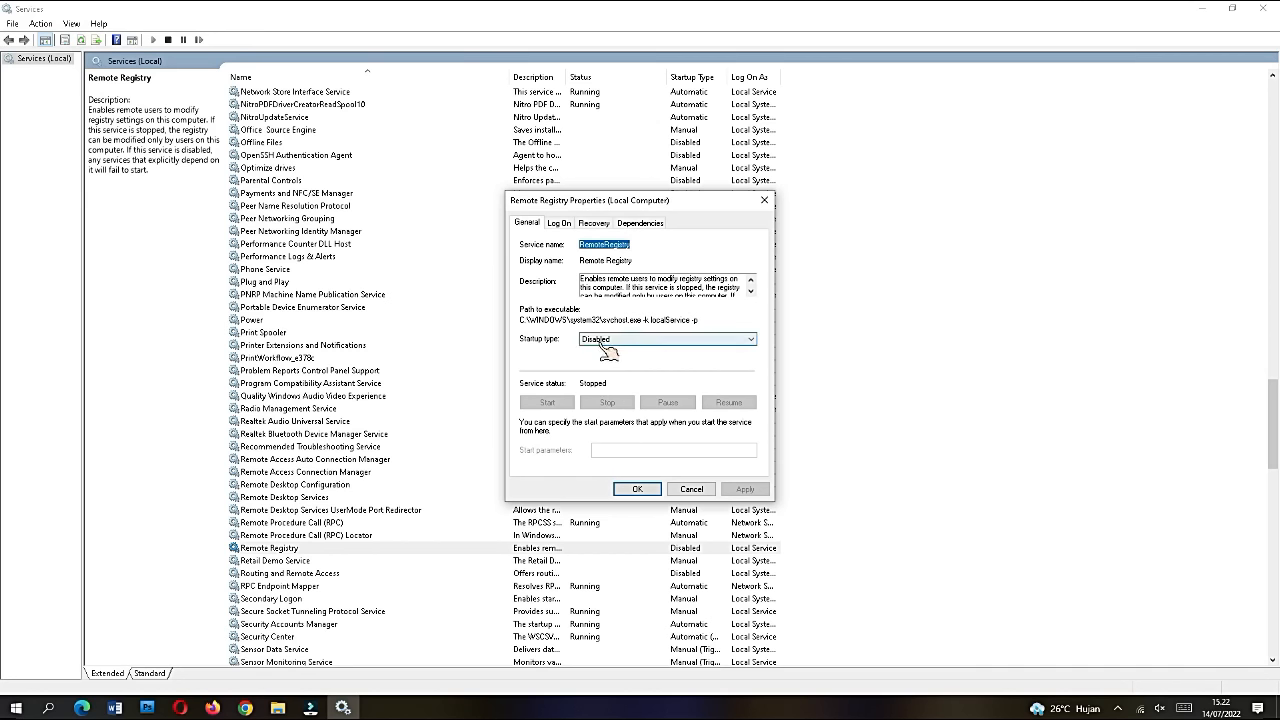
pyautogui.click(636, 489)
# Set the startup type of the Secondary Logon service to Disabled and save the change.
pyautogui.scroll(-2, 445, 517)
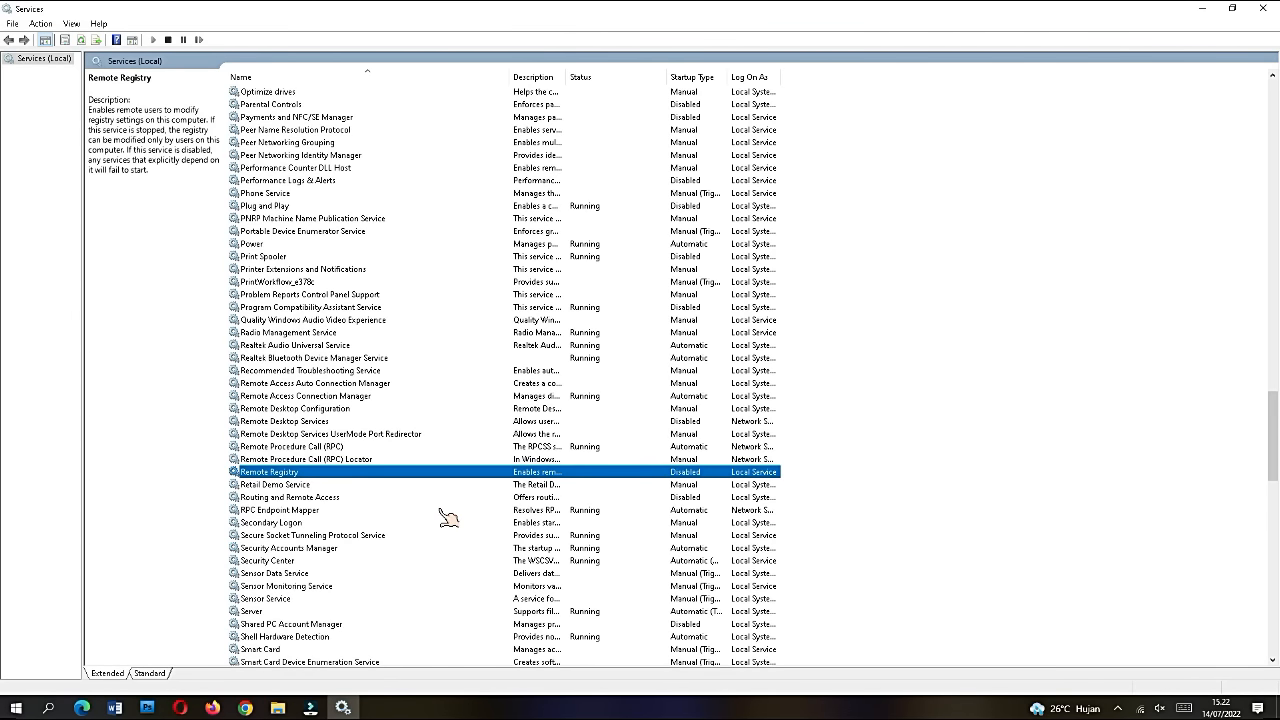
pyautogui.scroll(-1, 426, 513)
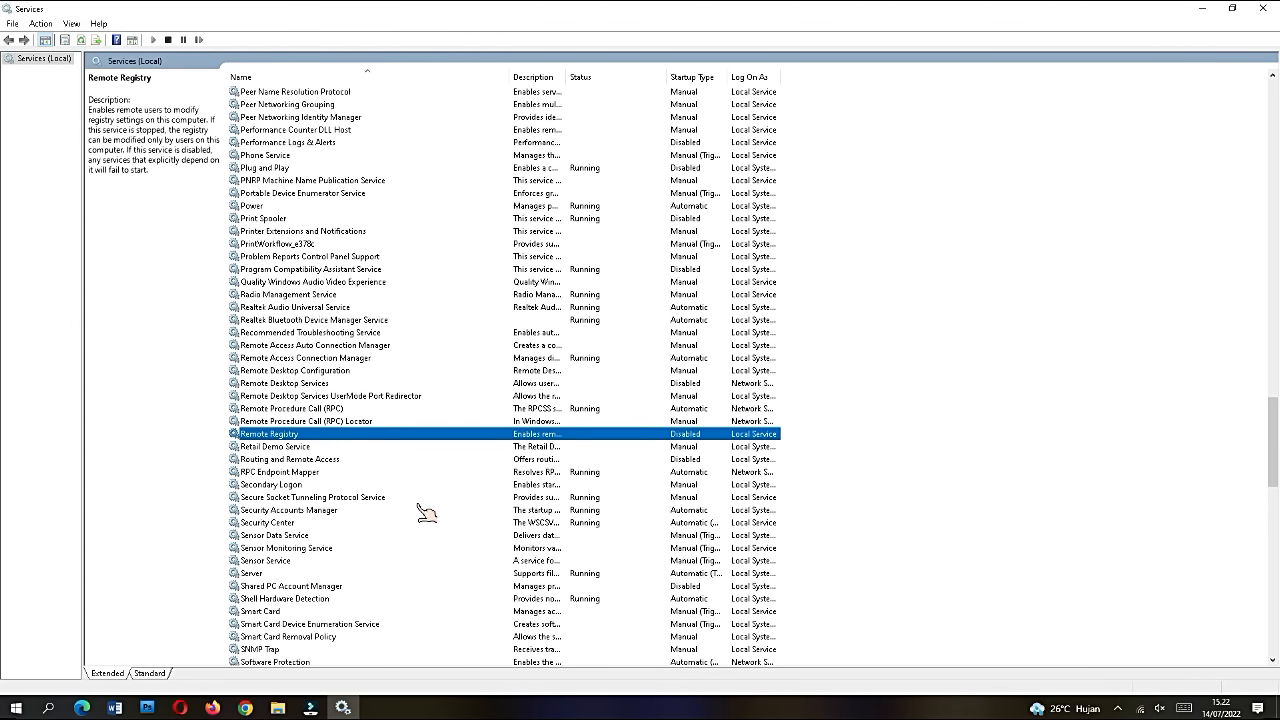
pyautogui.doubleClick(356, 486)
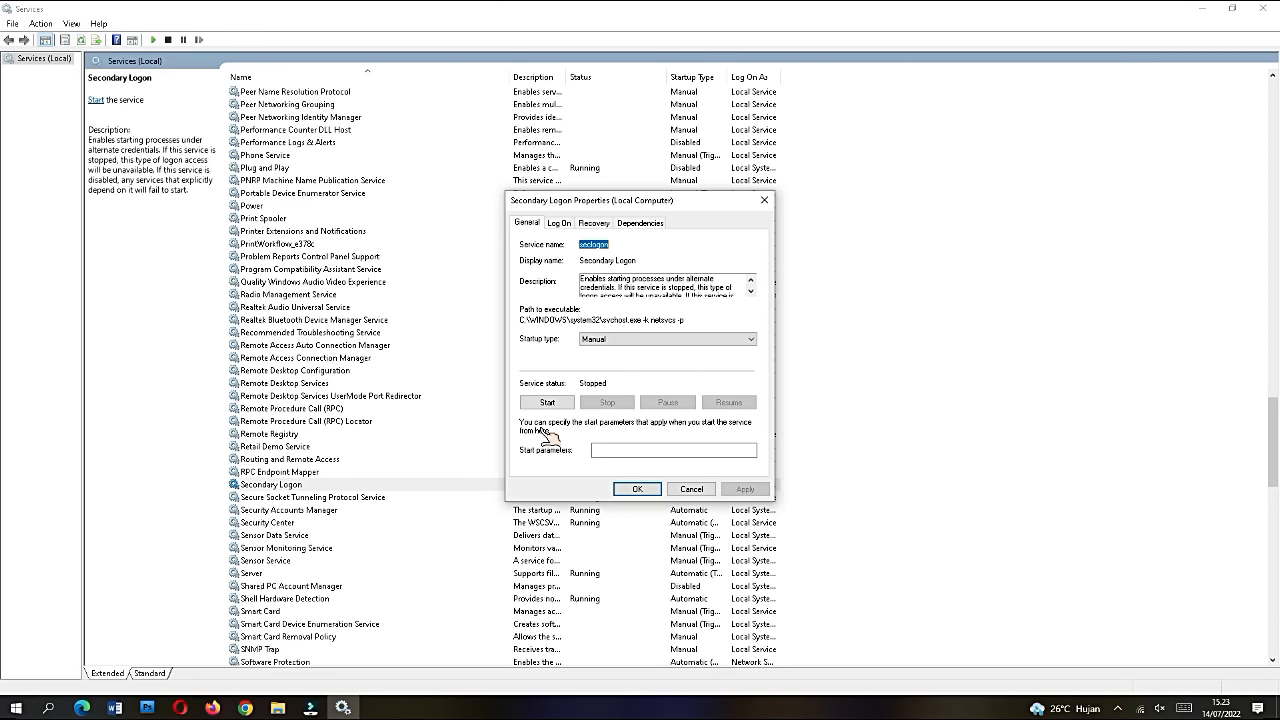
pyautogui.click(610, 340)
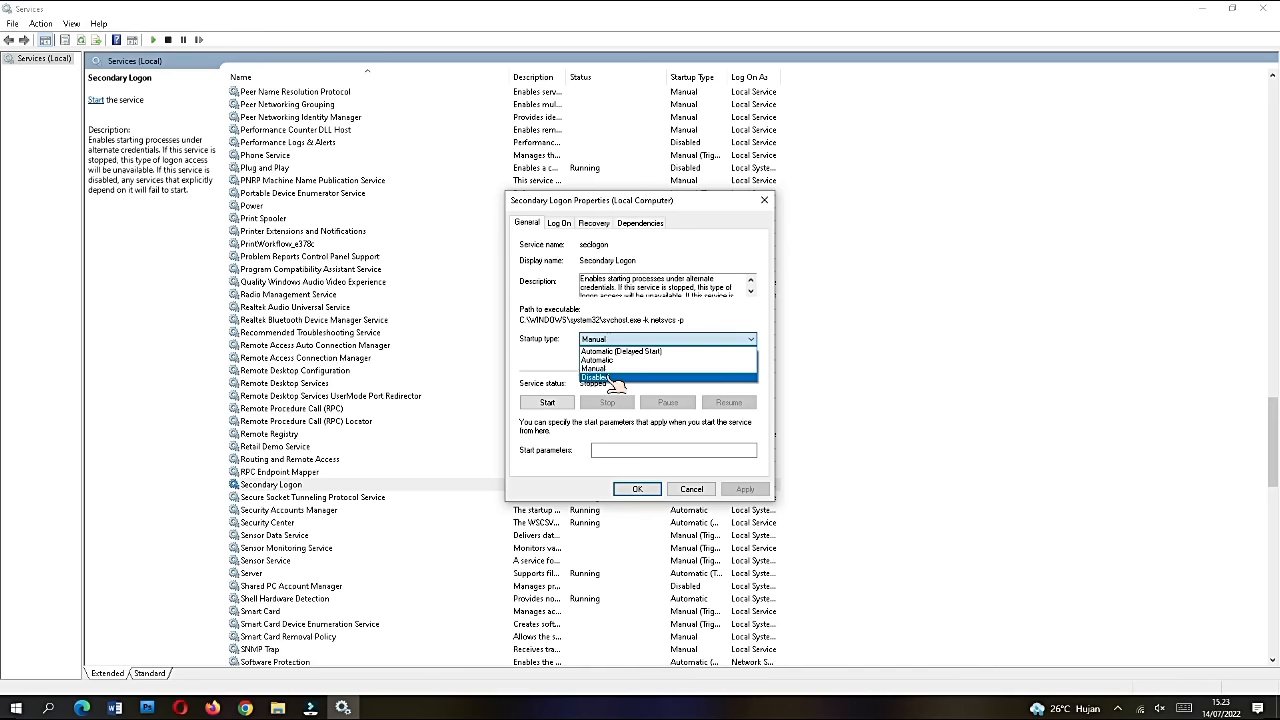
pyautogui.click(610, 378)
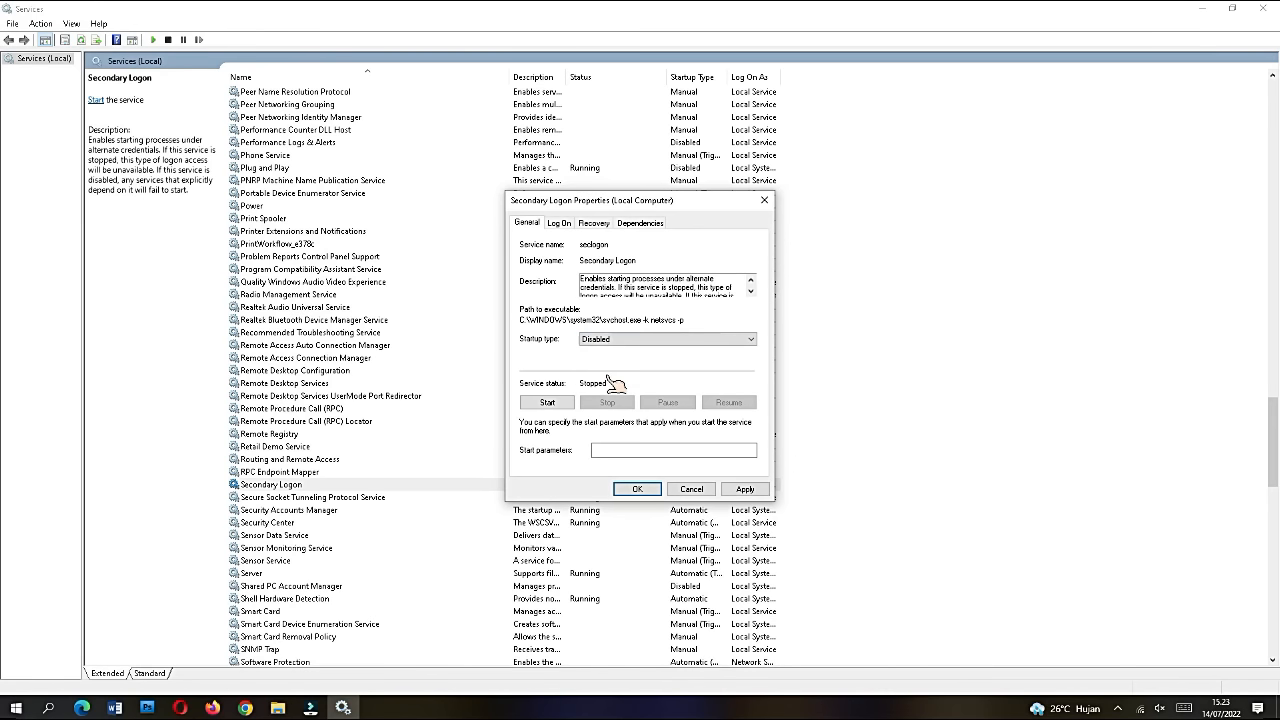
pyautogui.click(635, 489)
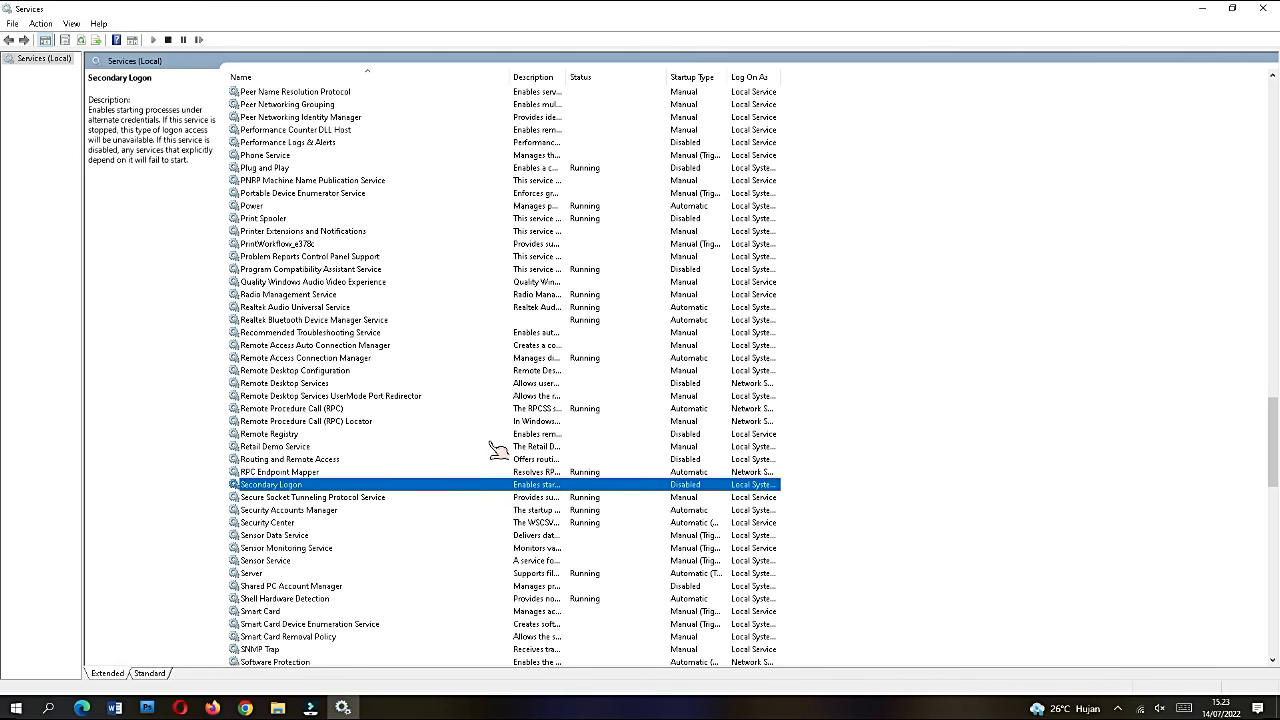
# Set the startup type of the Server service to Disabled and save the change.
pyautogui.click(309, 575)
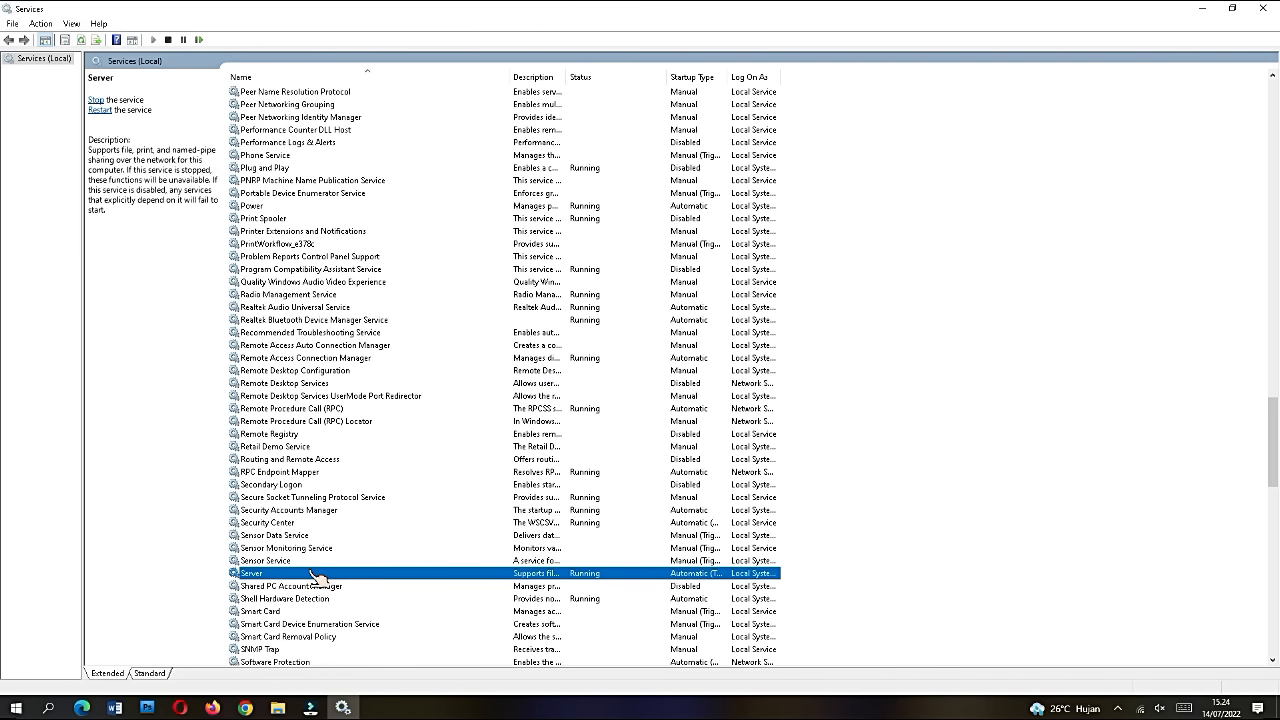
pyautogui.doubleClick(313, 576)
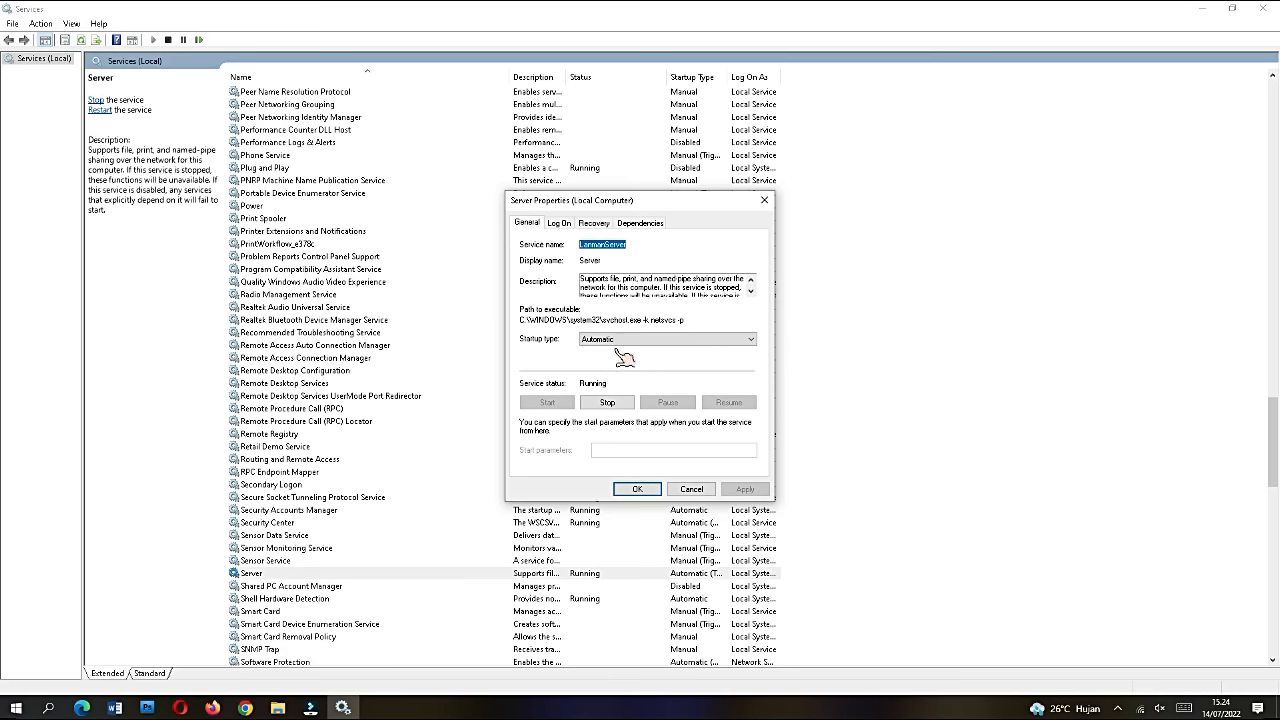
pyautogui.click(619, 341)
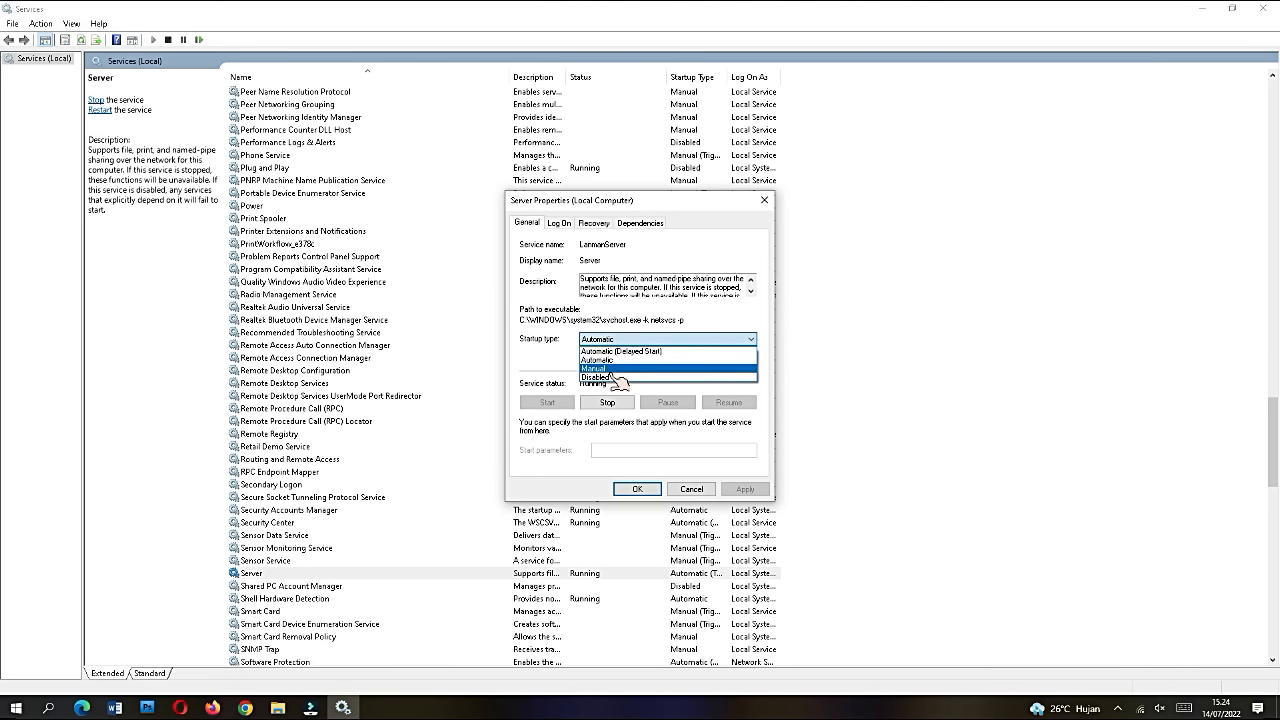
pyautogui.click(612, 377)
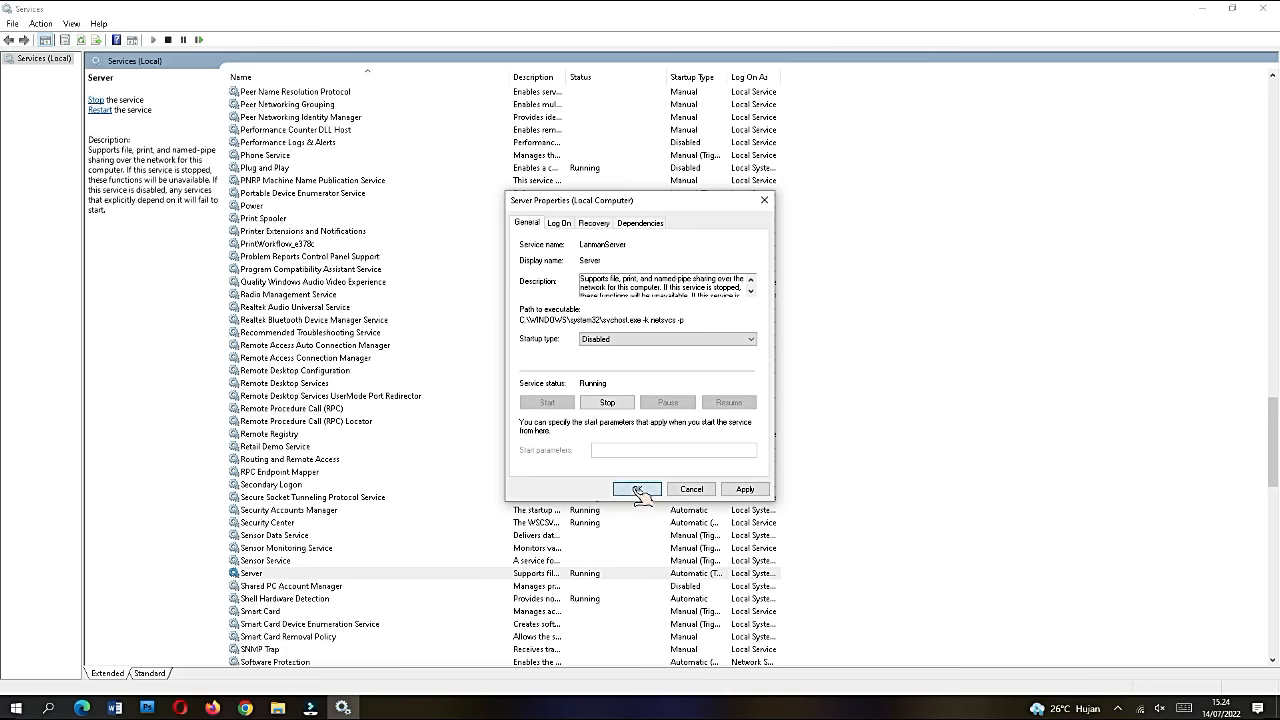
pyautogui.click(637, 489)
pyautogui.scroll(-2, 530, 472)
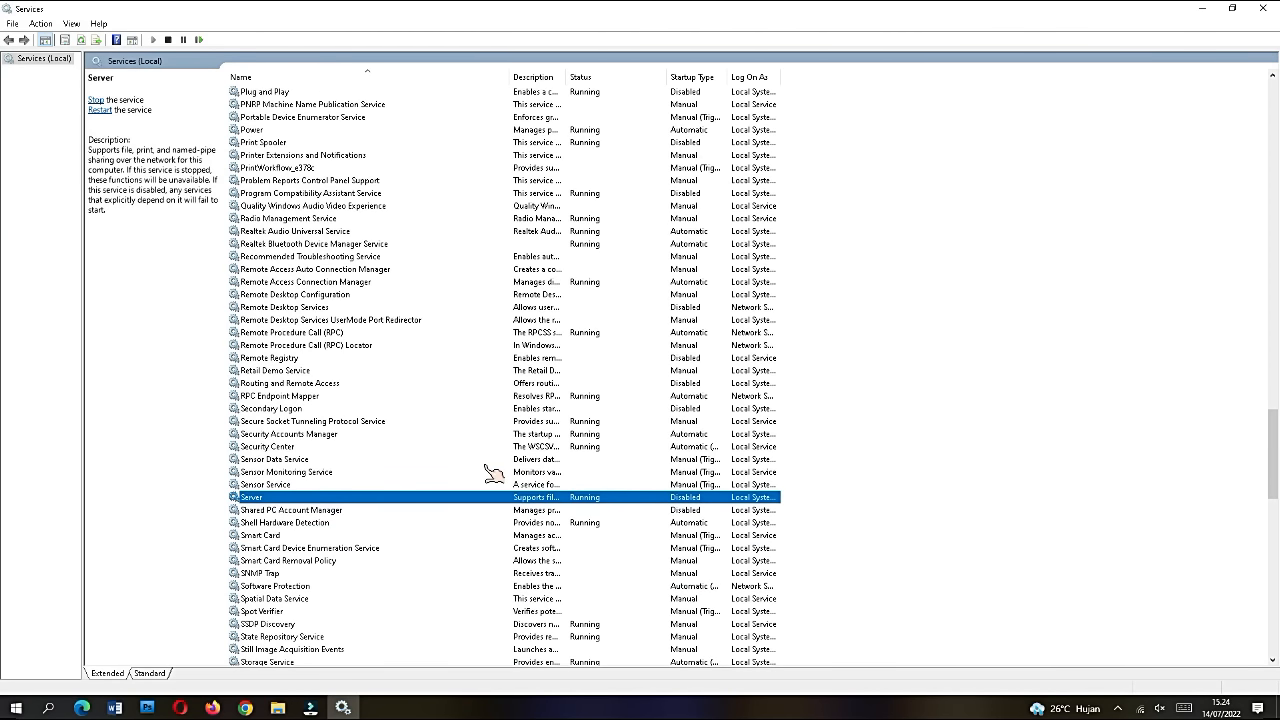
# Set the startup type of the Smart Card service to Disabled and save the change.
pyautogui.doubleClick(262, 535)
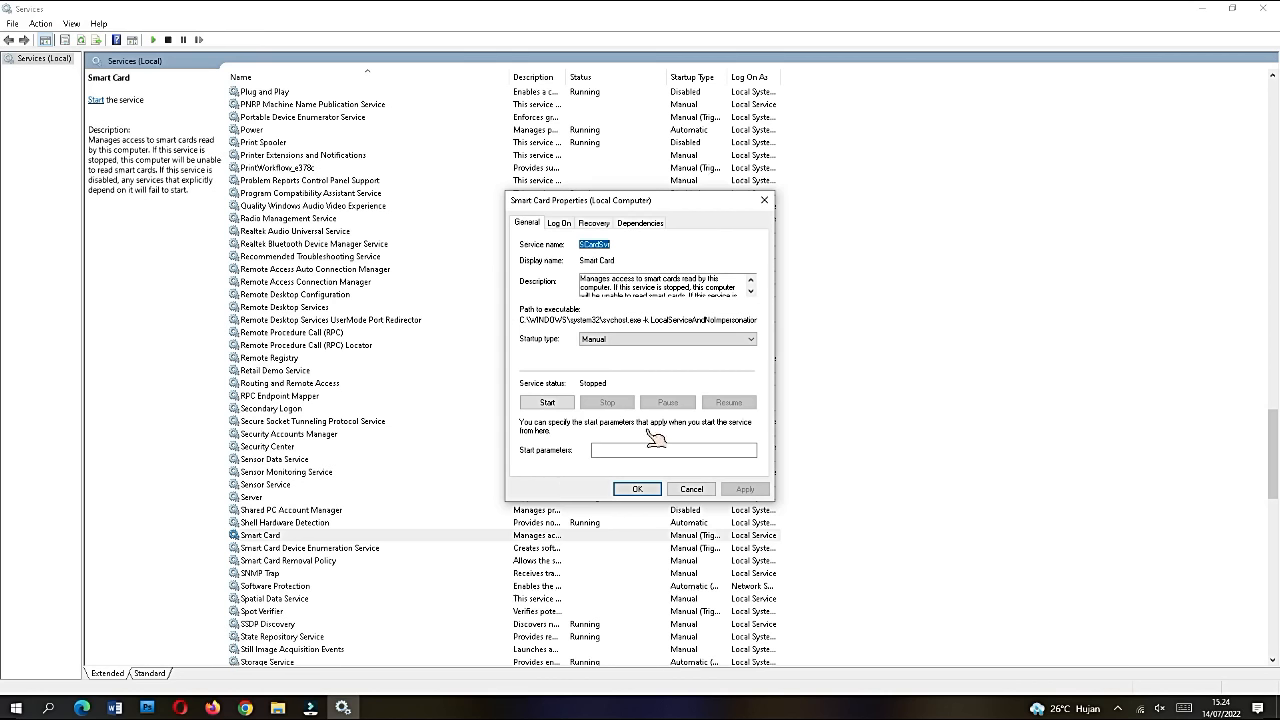
pyautogui.click(604, 342)
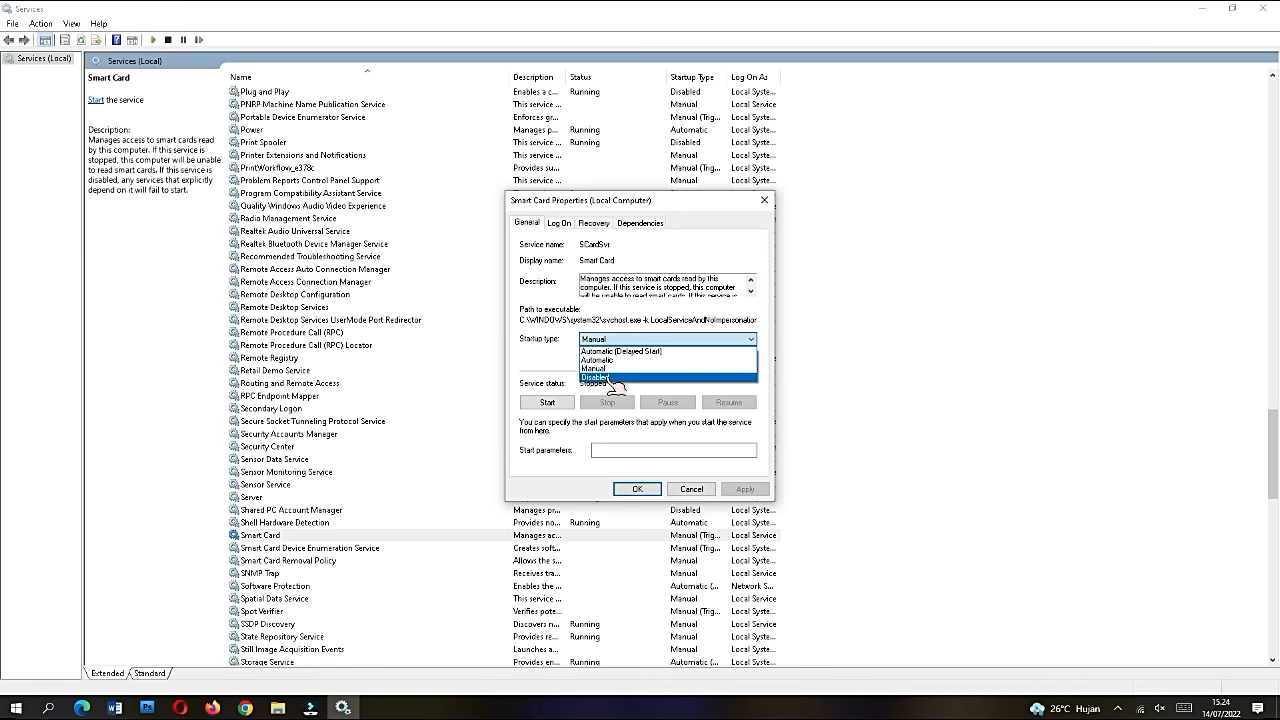
pyautogui.click(648, 392)
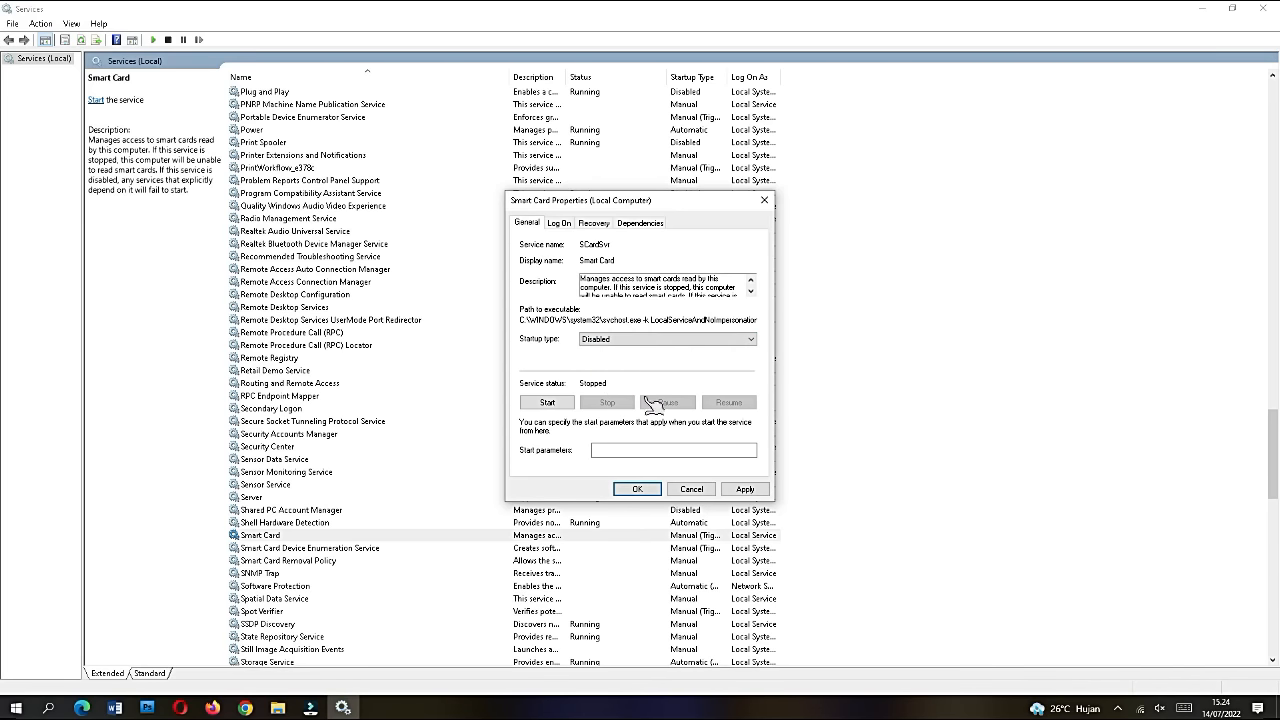
pyautogui.click(634, 488)
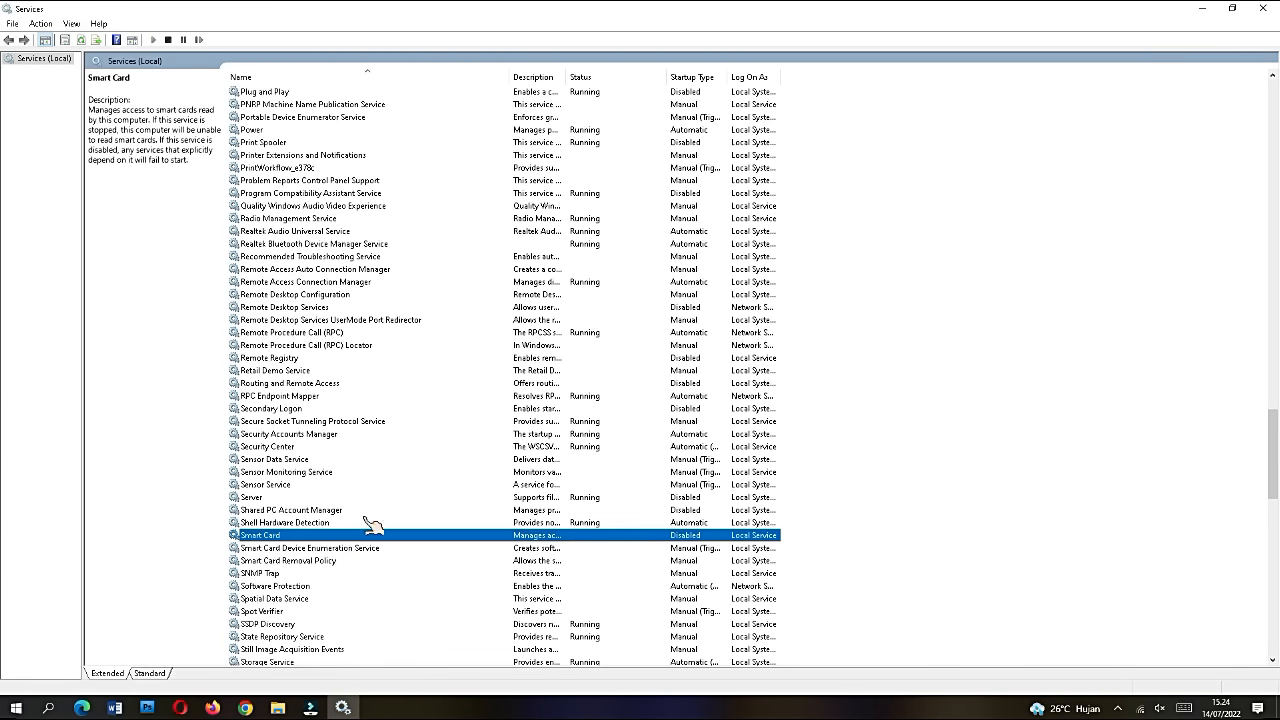
# Set the startup type of the SSDP Discovery service to Disabled and save the change.
pyautogui.scroll(-1, 370, 525)
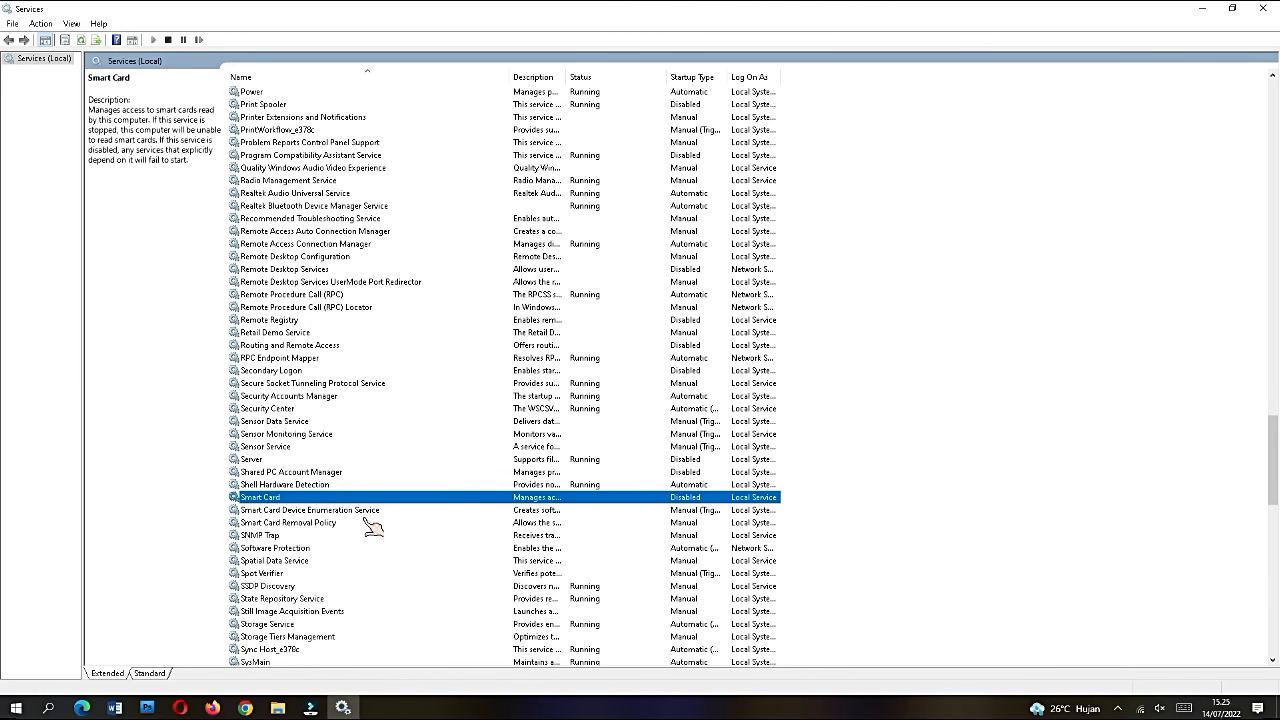
pyautogui.click(318, 587)
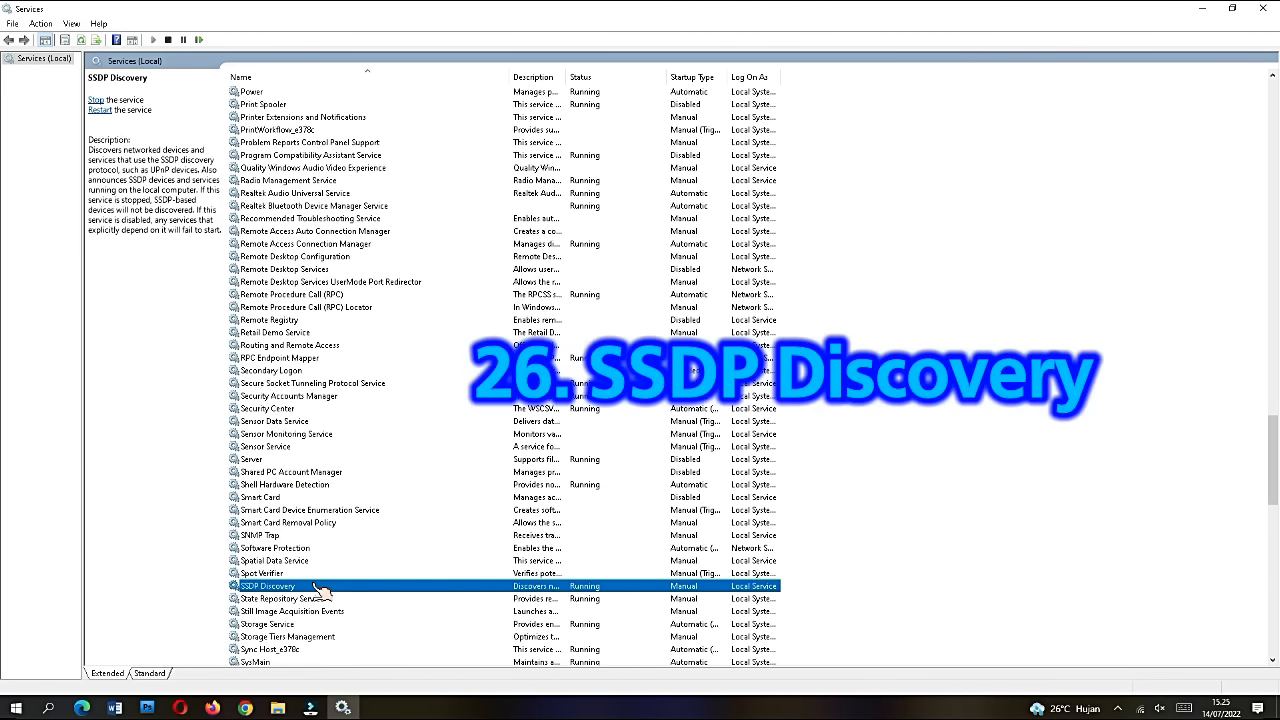
pyautogui.doubleClick(318, 588)
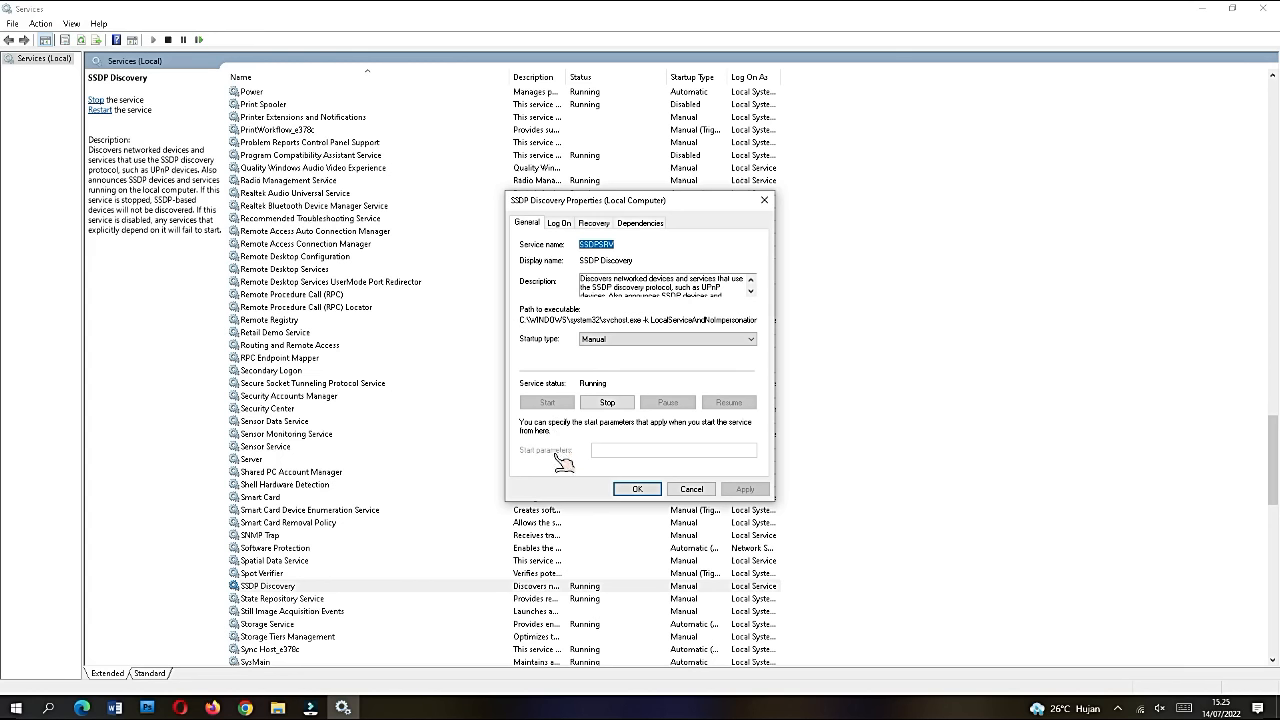
pyautogui.click(627, 345)
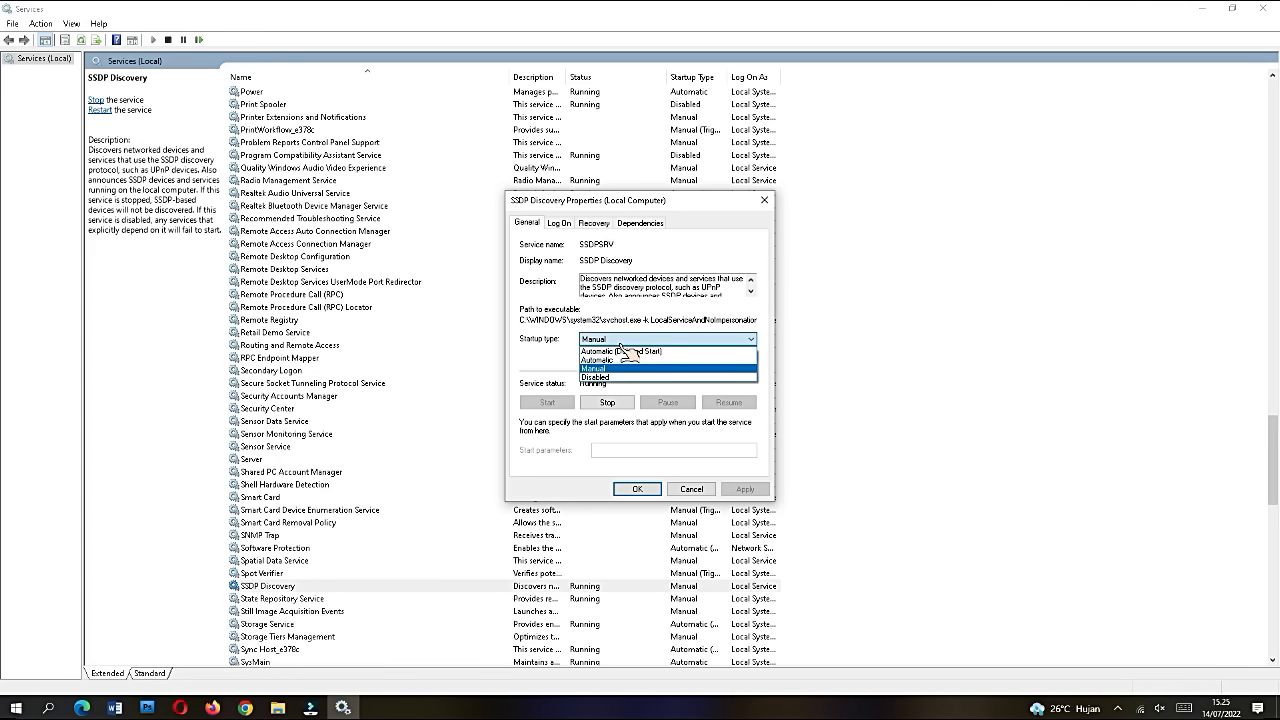
pyautogui.click(625, 388)
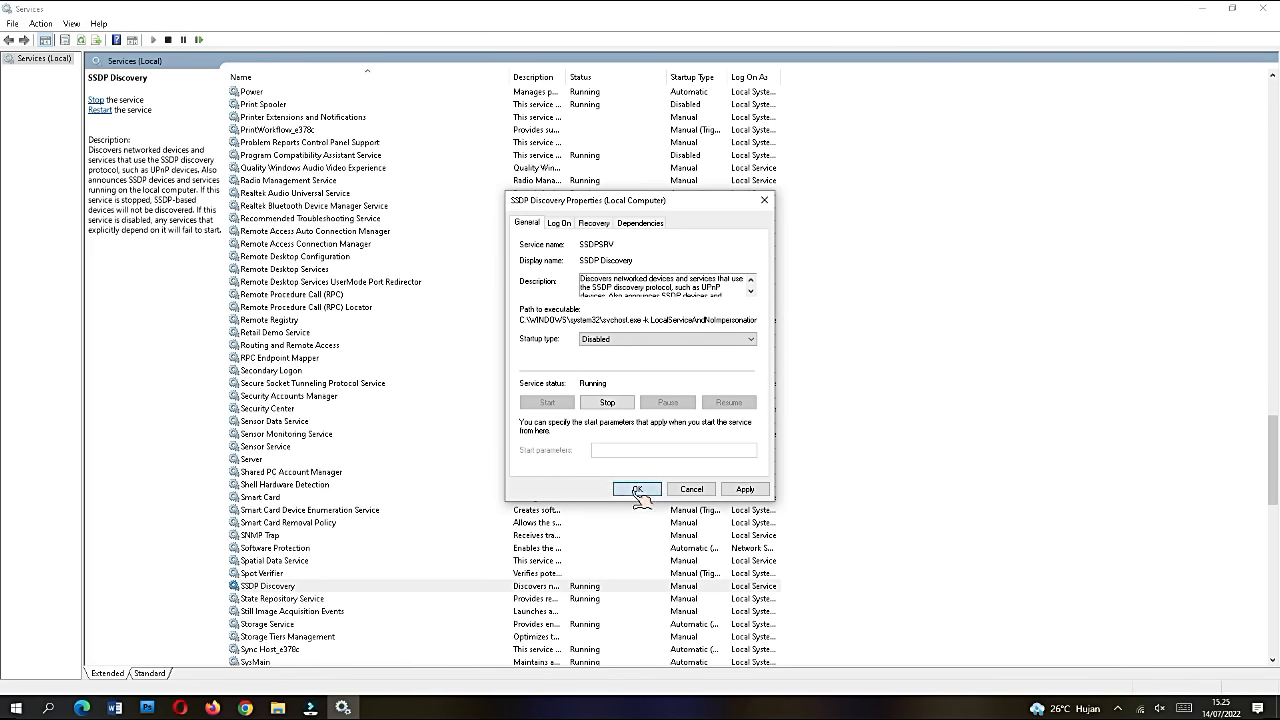
pyautogui.click(637, 489)
# Set the startup type of the System Event Notification Service to Disabled and save the change.
pyautogui.scroll(-2, 480, 462)
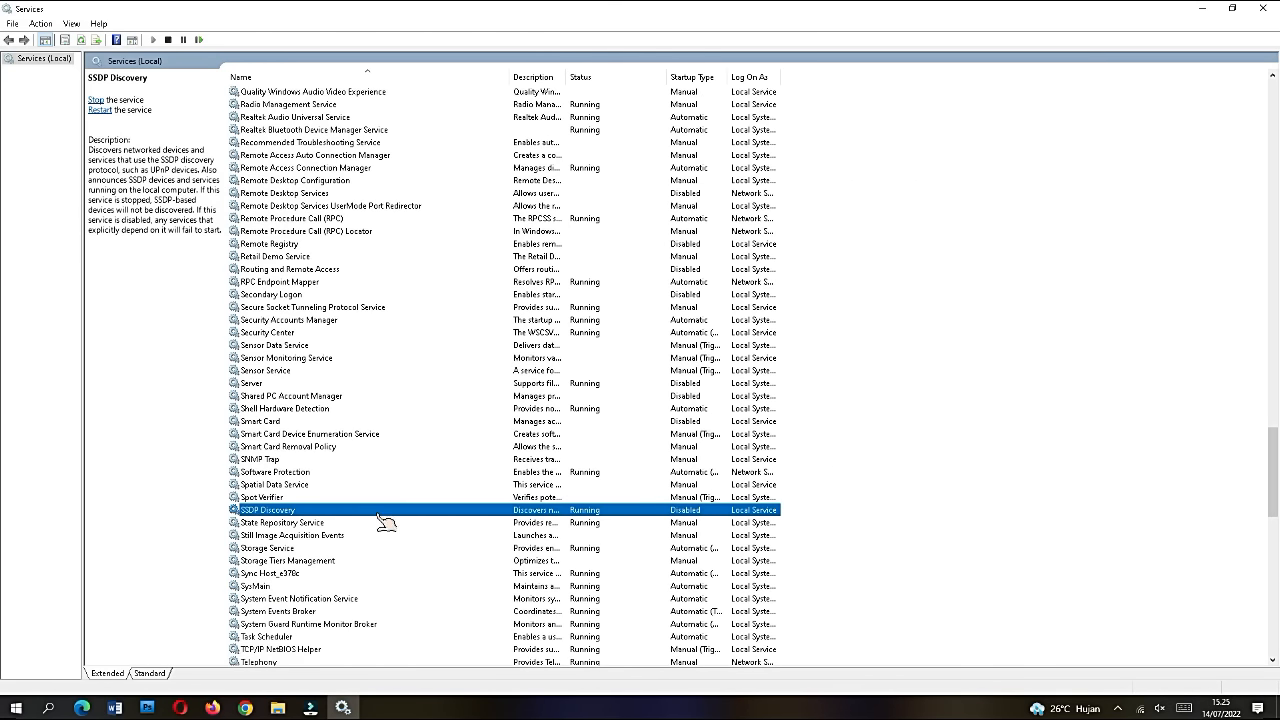
pyautogui.scroll(-1, 355, 583)
pyautogui.click(365, 562)
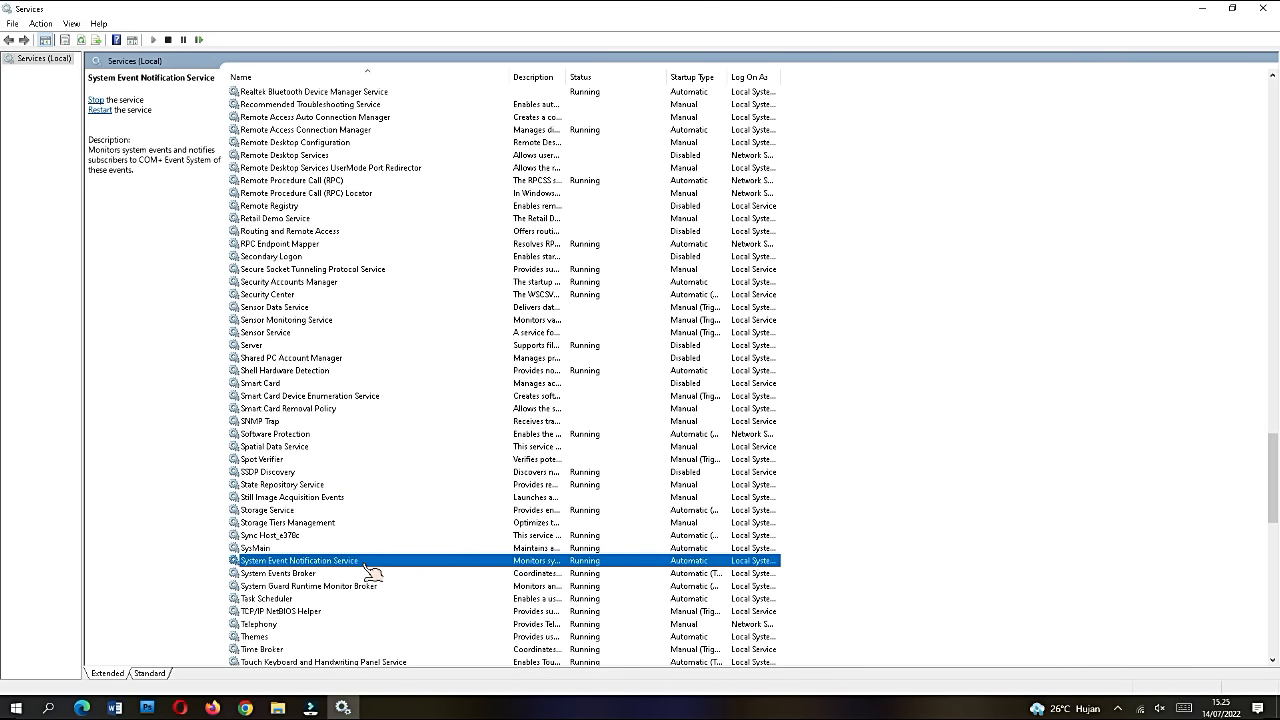
pyautogui.doubleClick(368, 566)
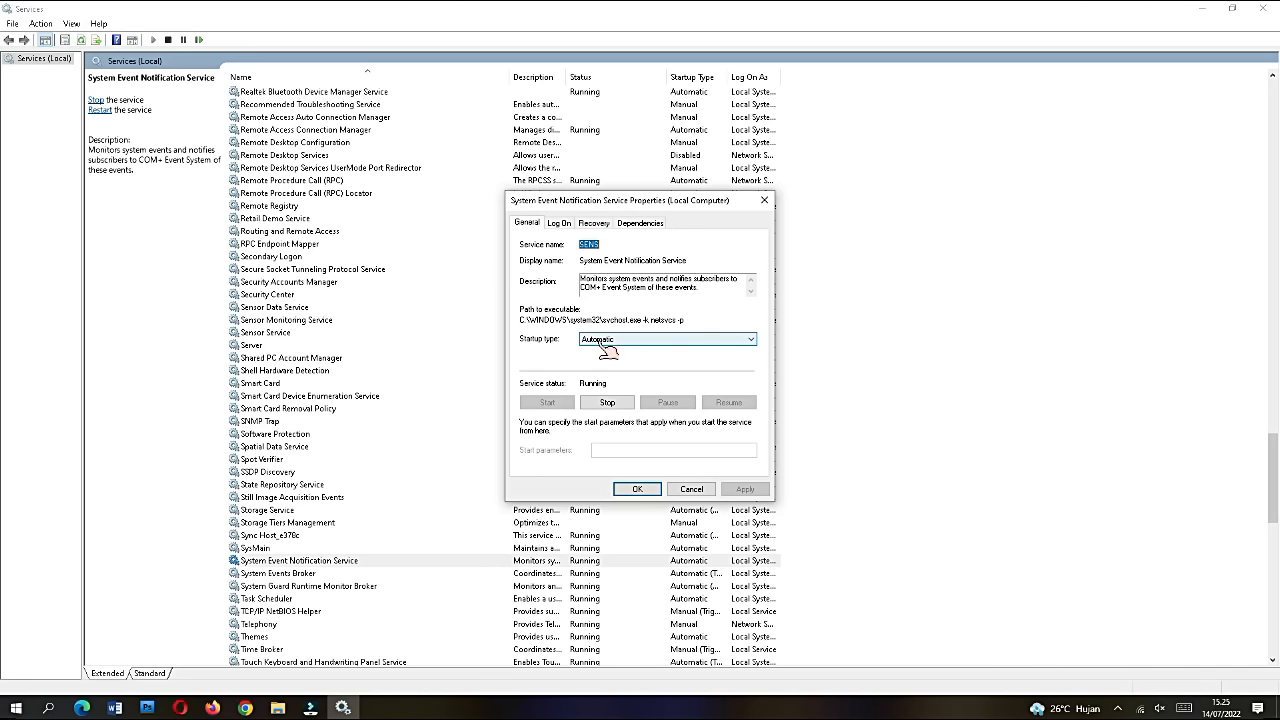
pyautogui.click(603, 343)
pyautogui.click(612, 377)
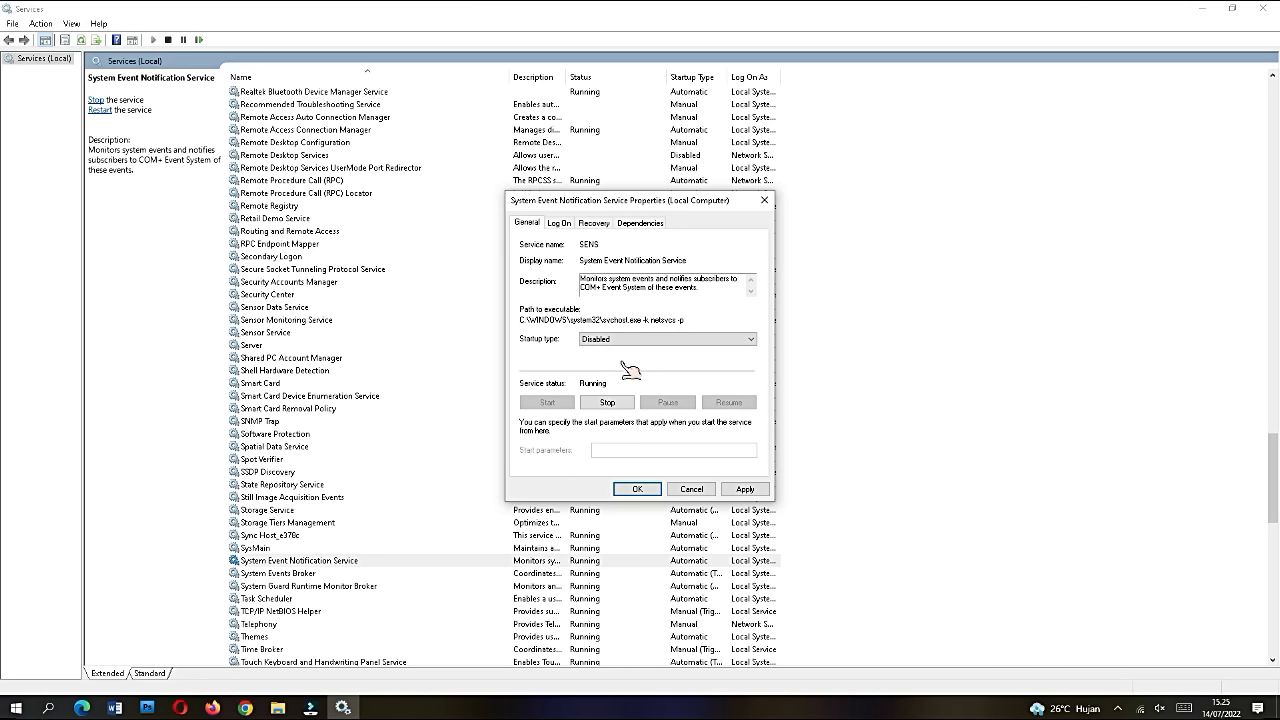
pyautogui.click(636, 489)
# Set the startup type of the TCP/IP NetBIOS Helper service to Disabled and save the change.
pyautogui.scroll(-2, 567, 516)
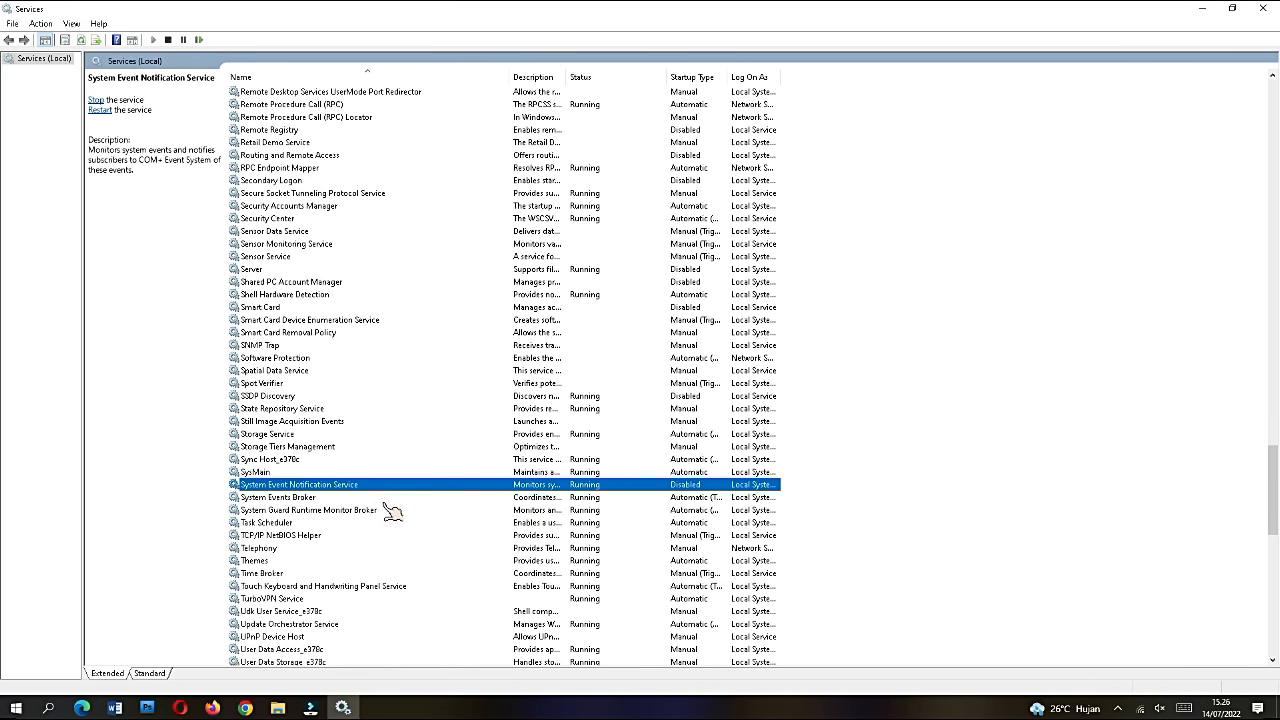
pyautogui.scroll(-1, 386, 504)
pyautogui.click(359, 498)
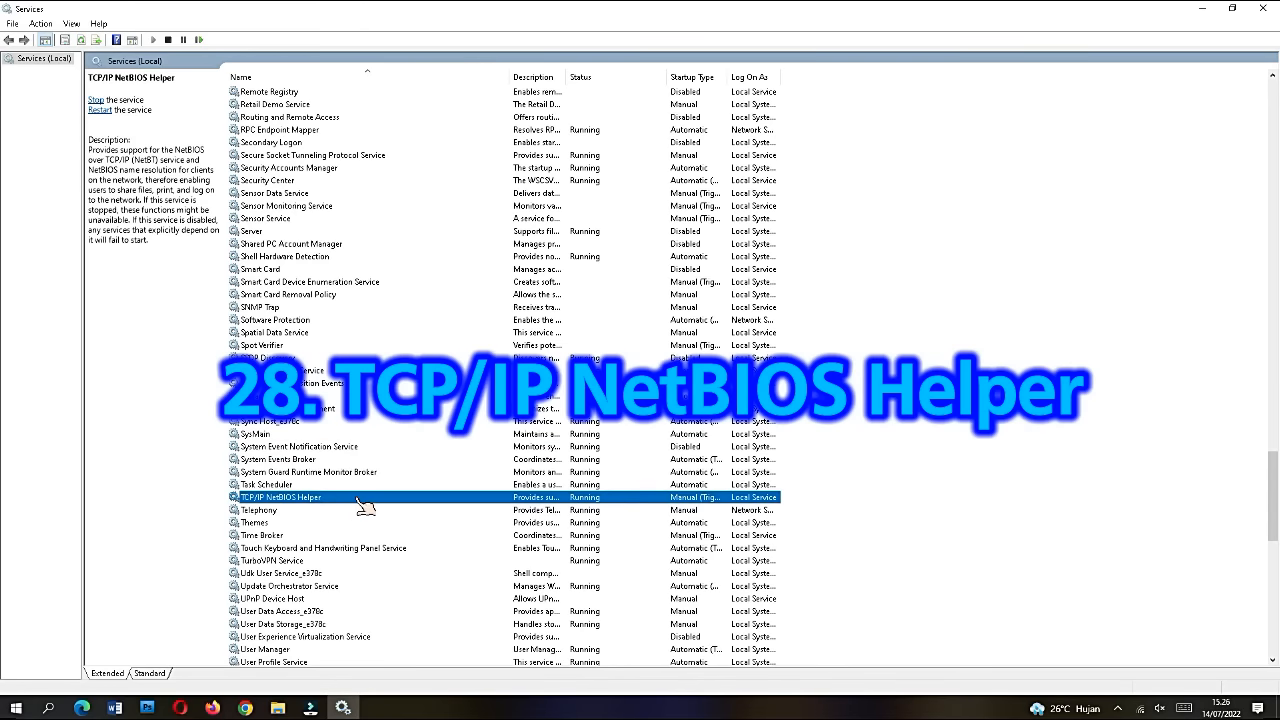
pyautogui.doubleClick(364, 506)
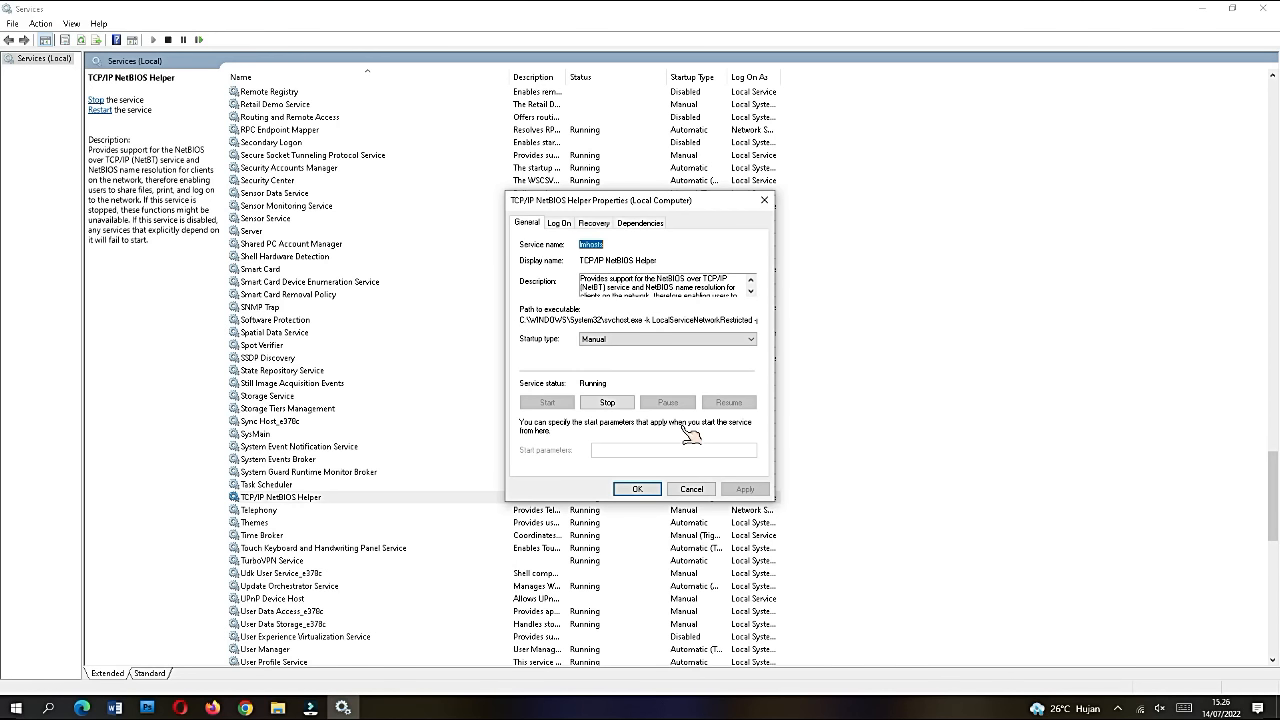
pyautogui.click(665, 339)
pyautogui.click(620, 378)
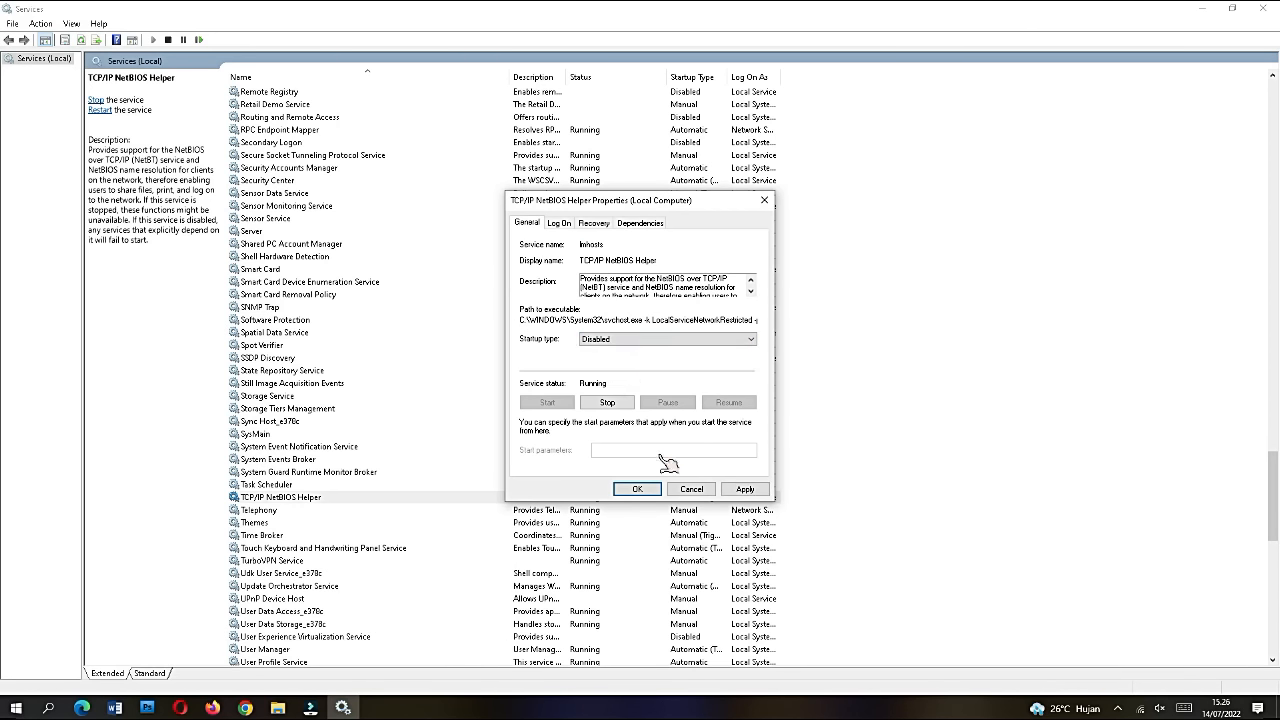
pyautogui.click(641, 489)
# Set the startup type of the Windows Error Reporting Service to Disabled and save the change.
pyautogui.scroll(-1, 552, 490)
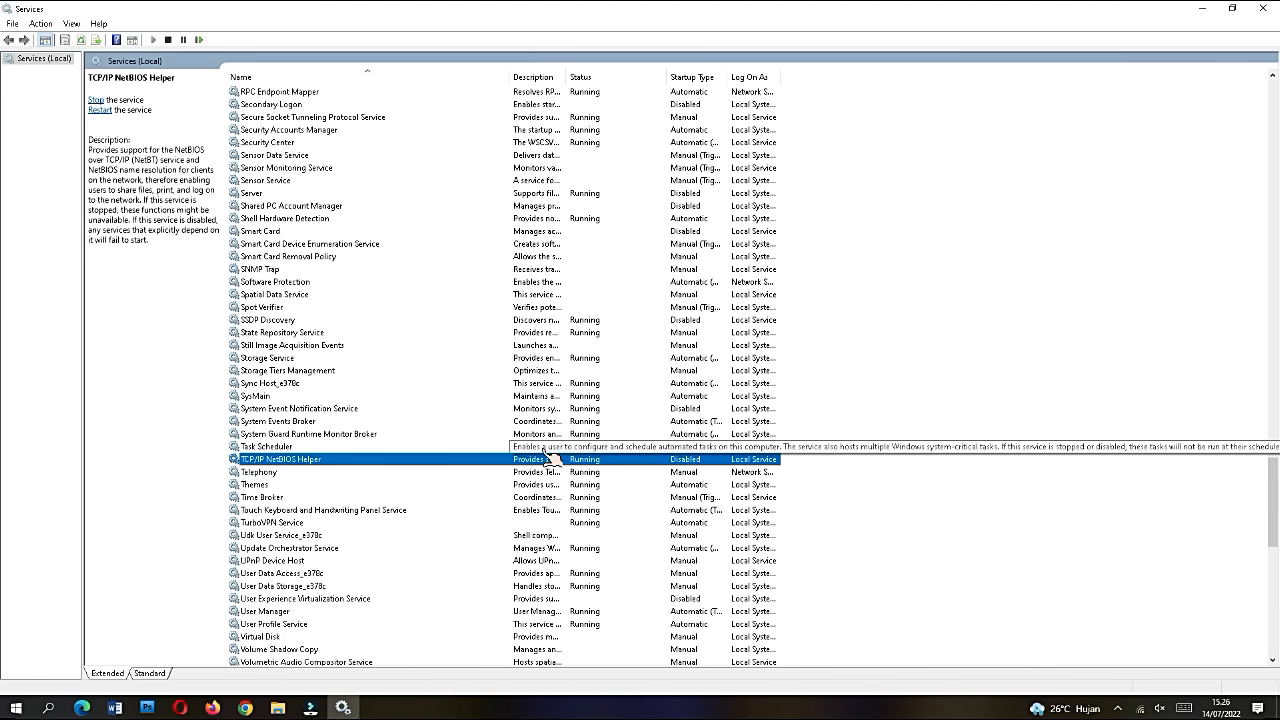
pyautogui.scroll(-10, 350, 452)
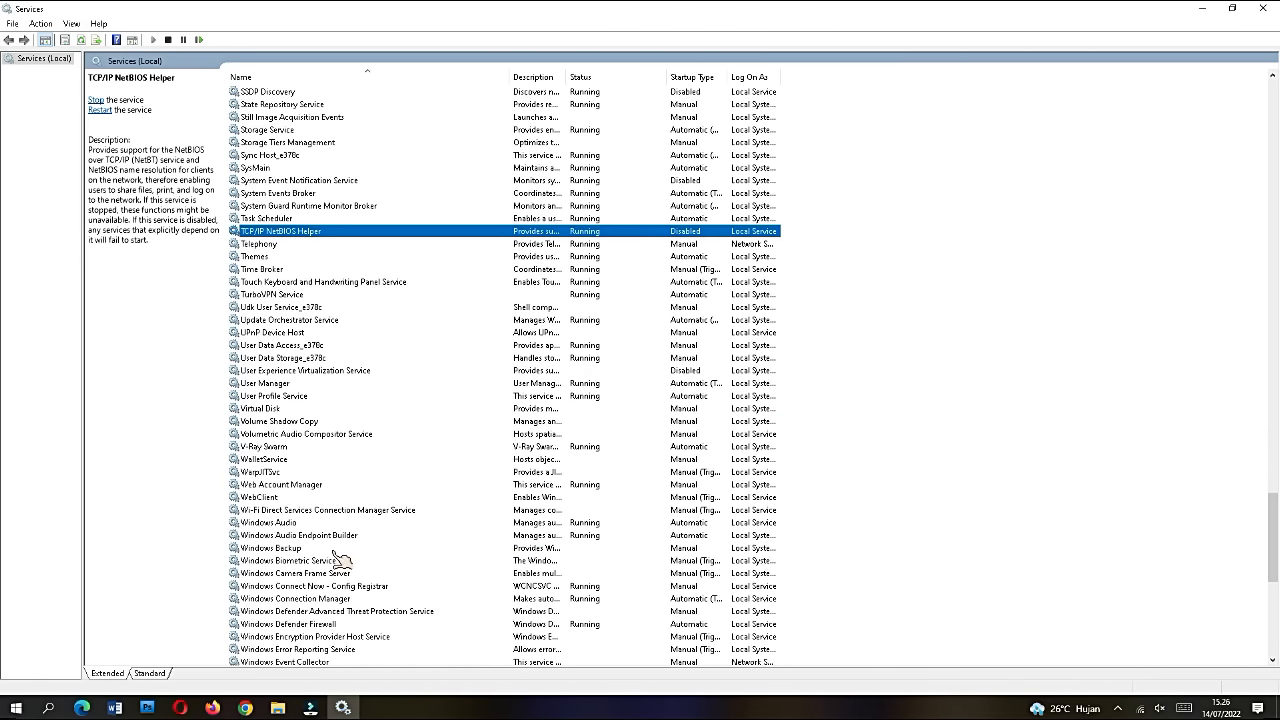
pyautogui.scroll(1, 355, 458)
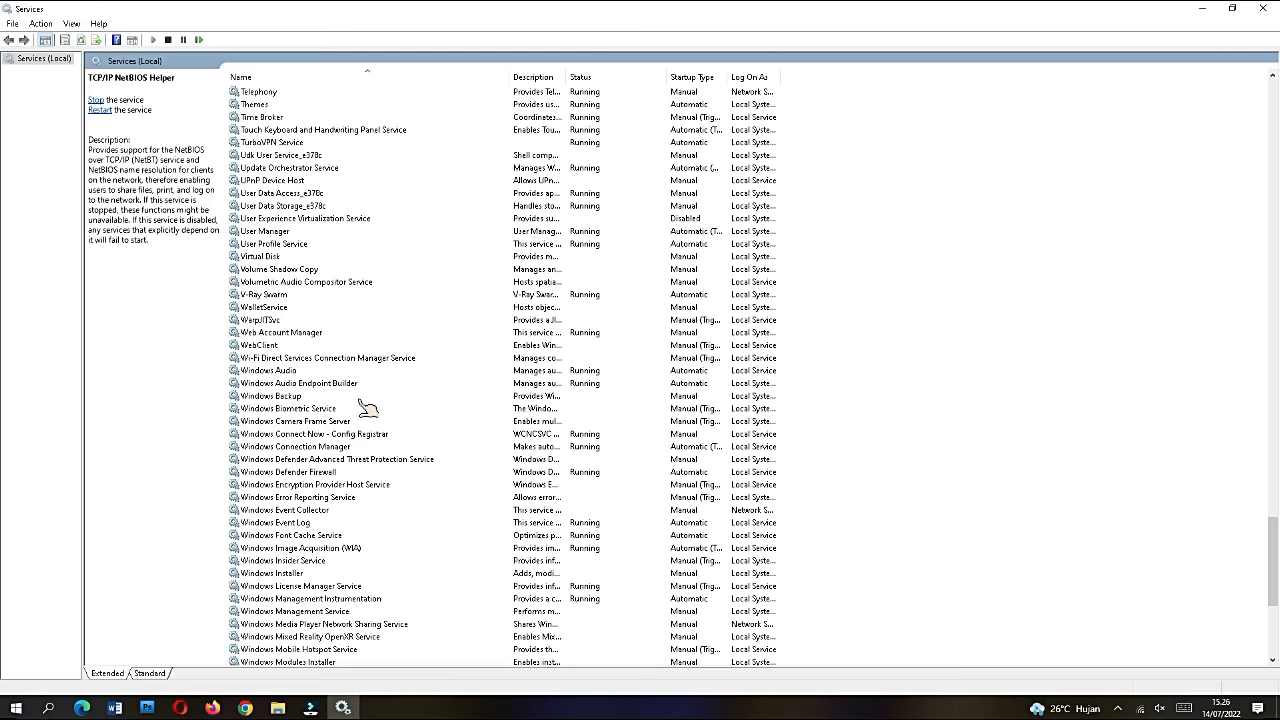
pyautogui.doubleClick(360, 498)
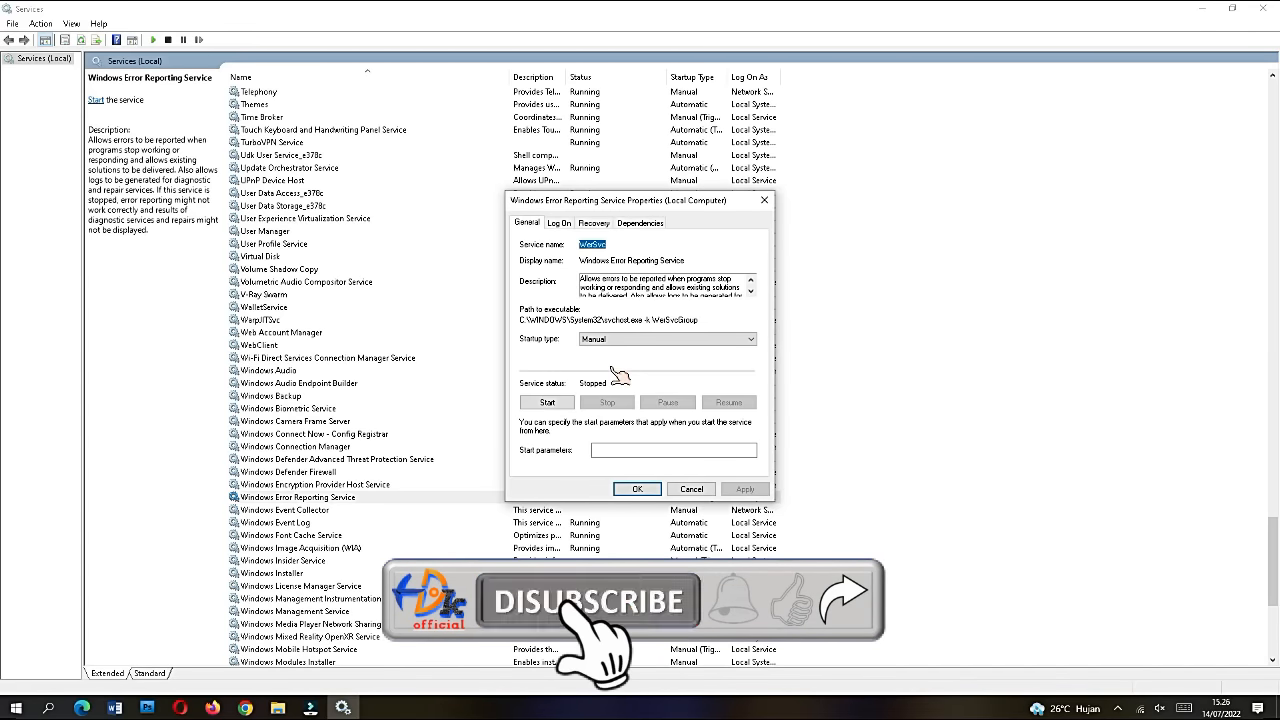
pyautogui.click(620, 343)
pyautogui.click(625, 391)
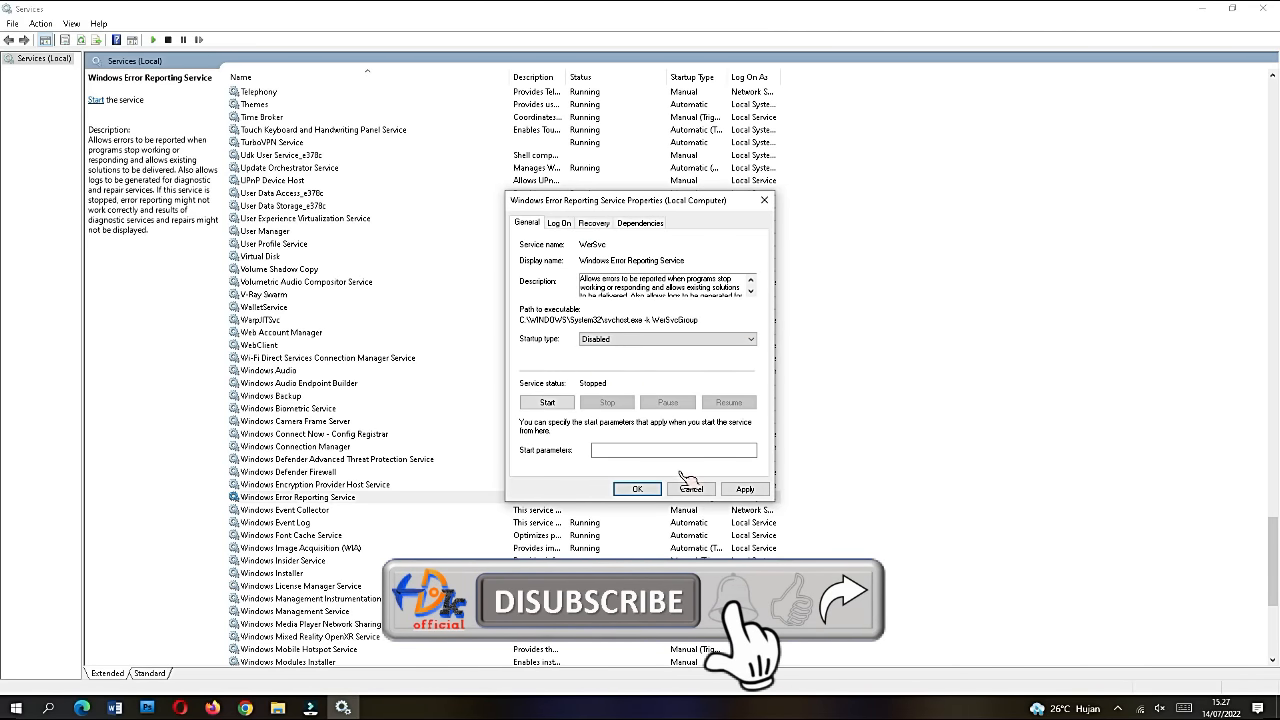
pyautogui.click(645, 490)
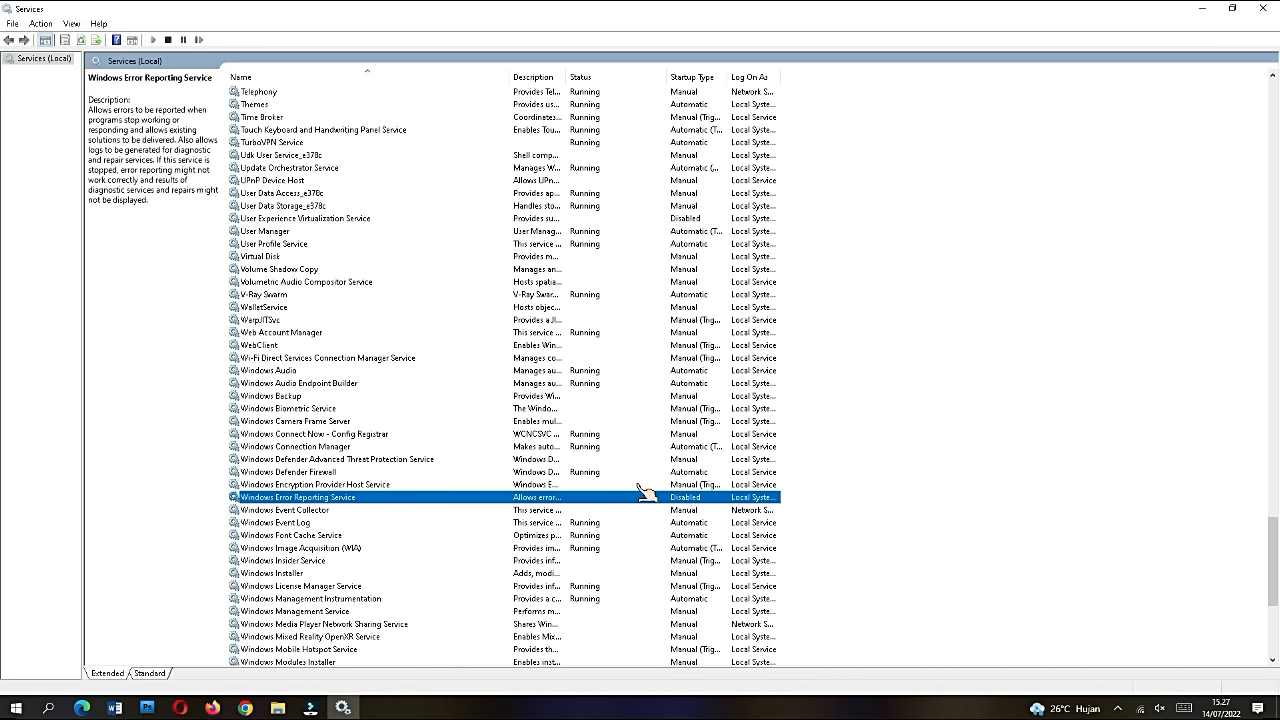
# Set the startup type of the Windows Event Log service to Disabled and save the change.
pyautogui.doubleClick(340, 523)
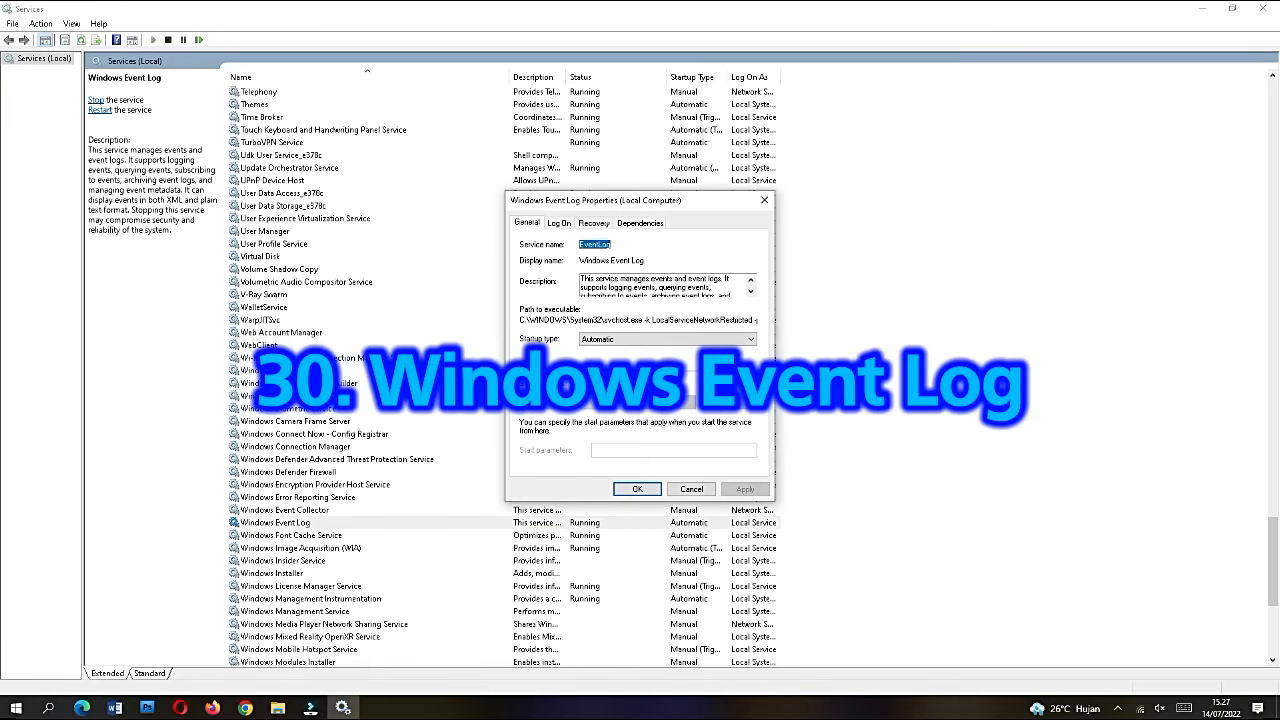
pyautogui.click(590, 340)
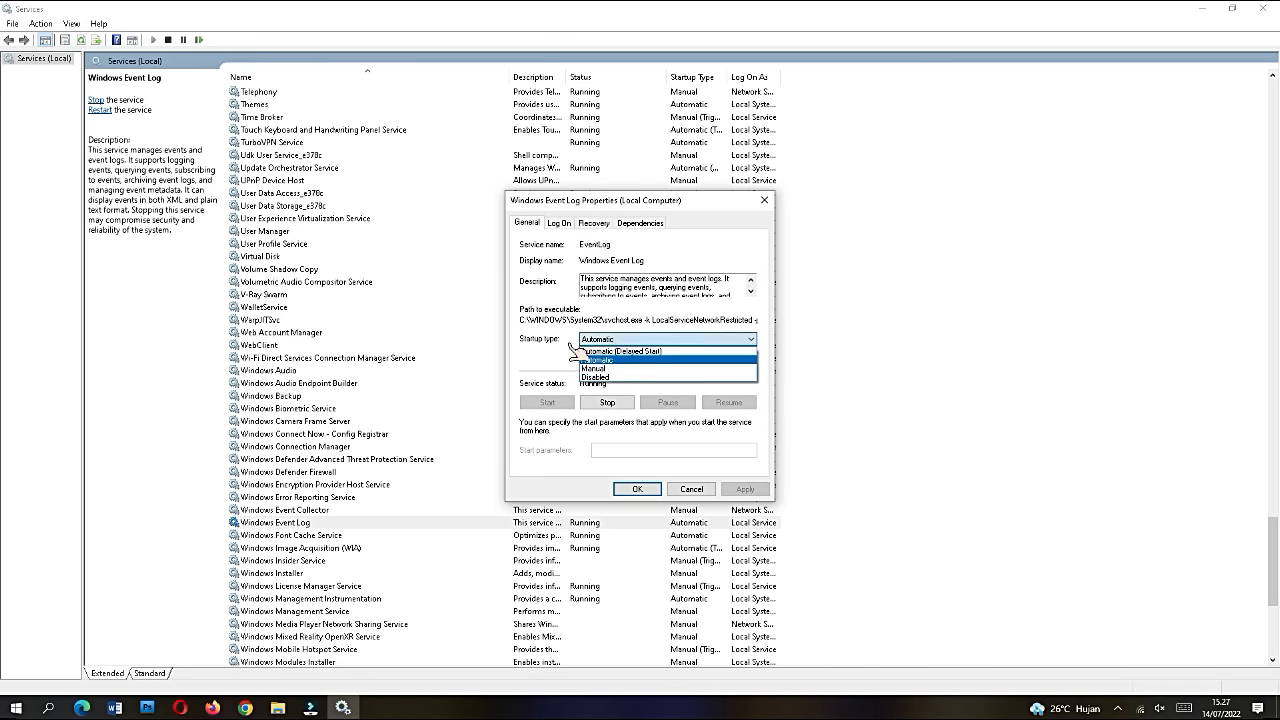
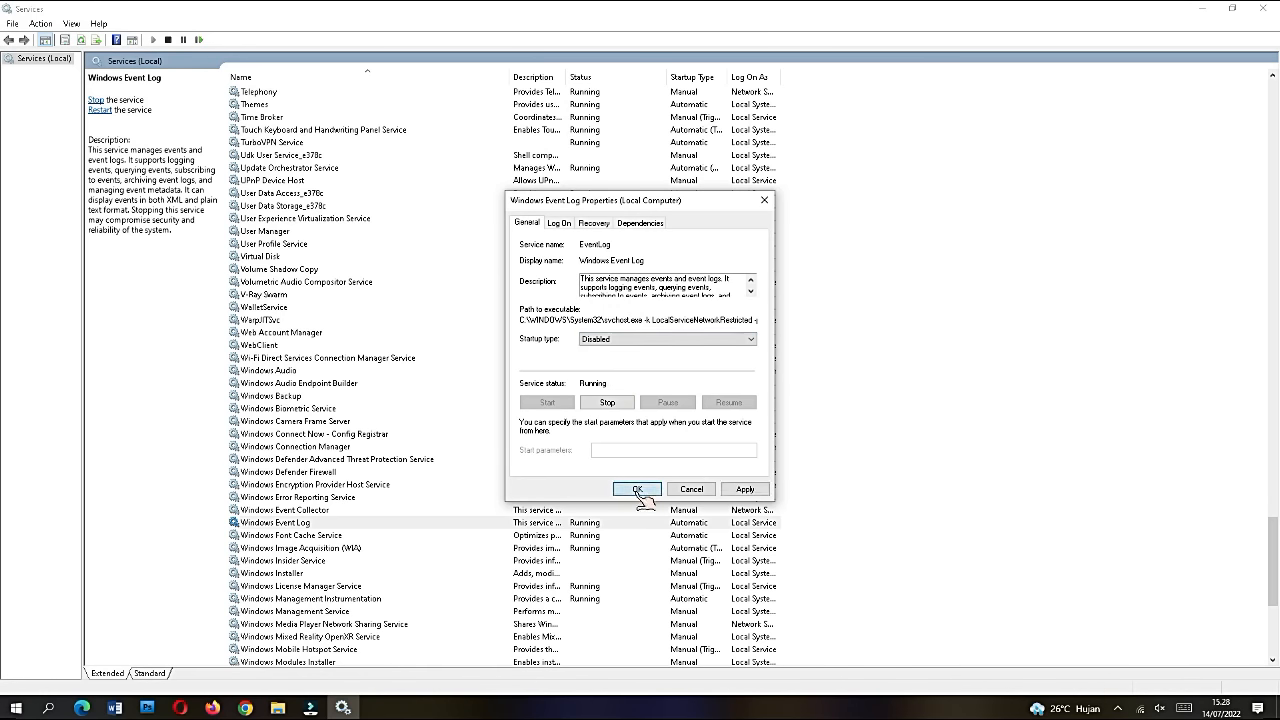
pyautogui.click(638, 490)
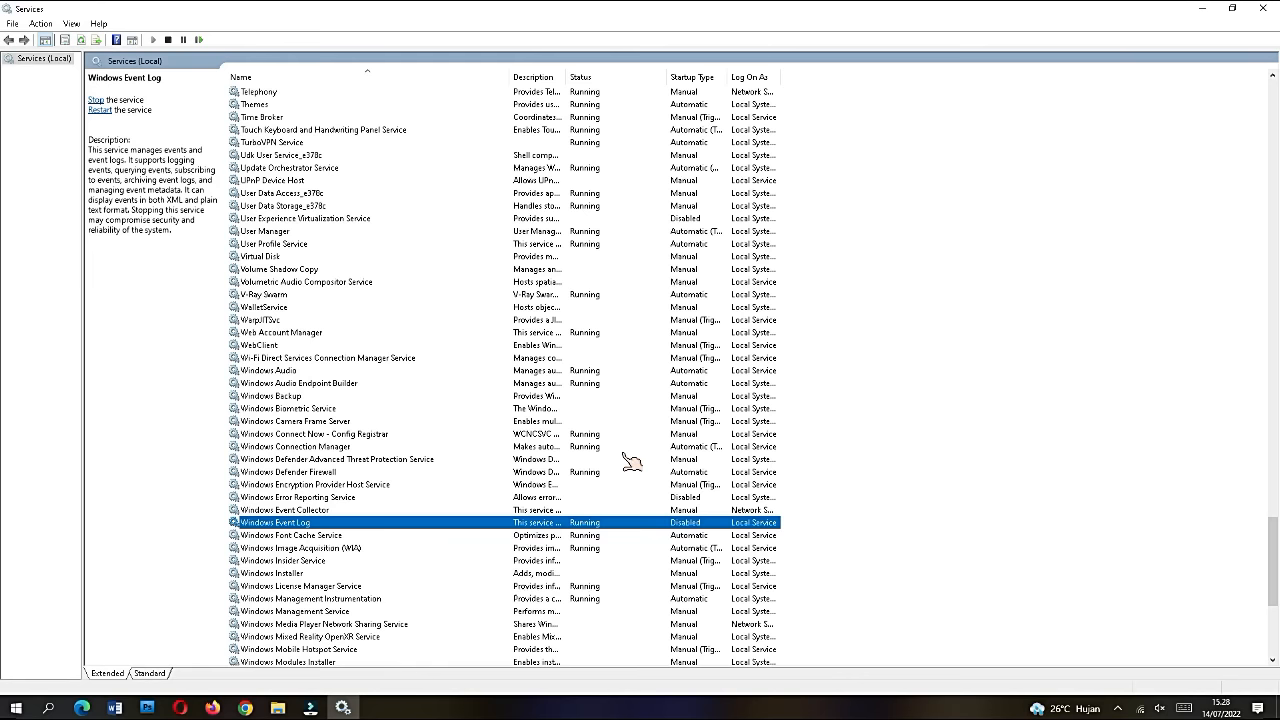
# Set the startup type of the Windows Image Acquisition (WIA) service to Disabled and save the change.
pyautogui.click(350, 548)
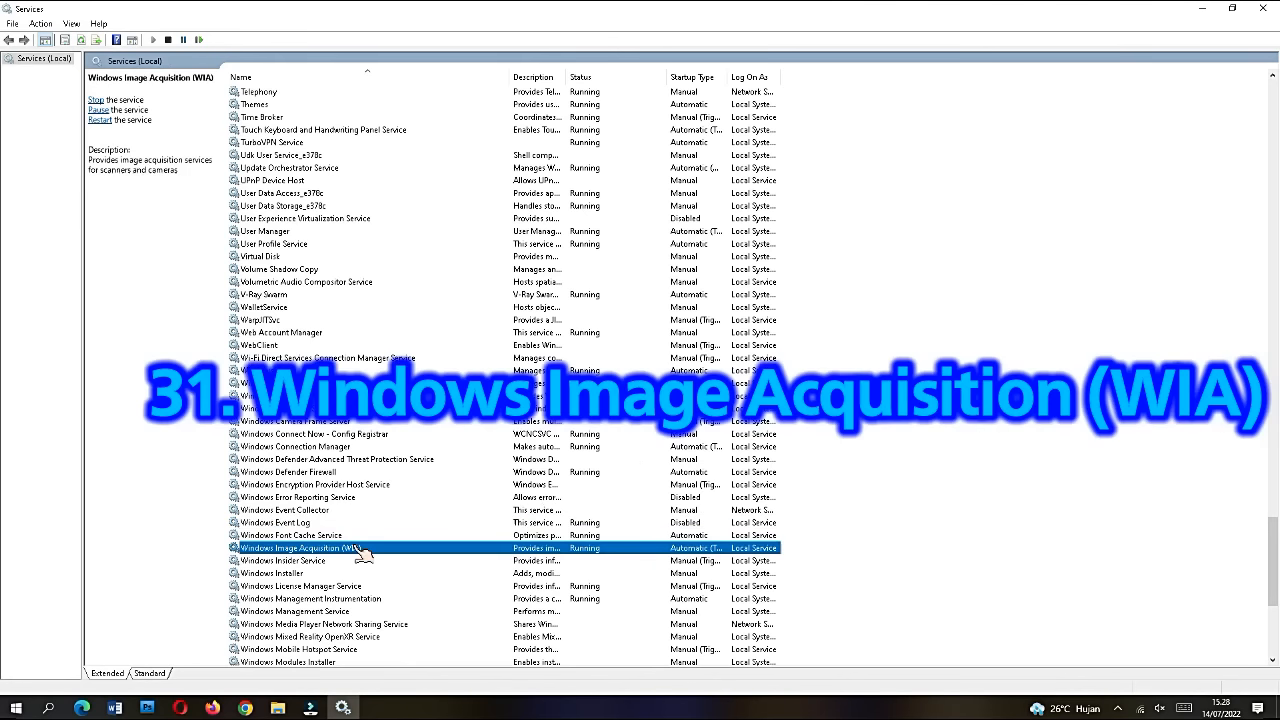
pyautogui.doubleClick(360, 551)
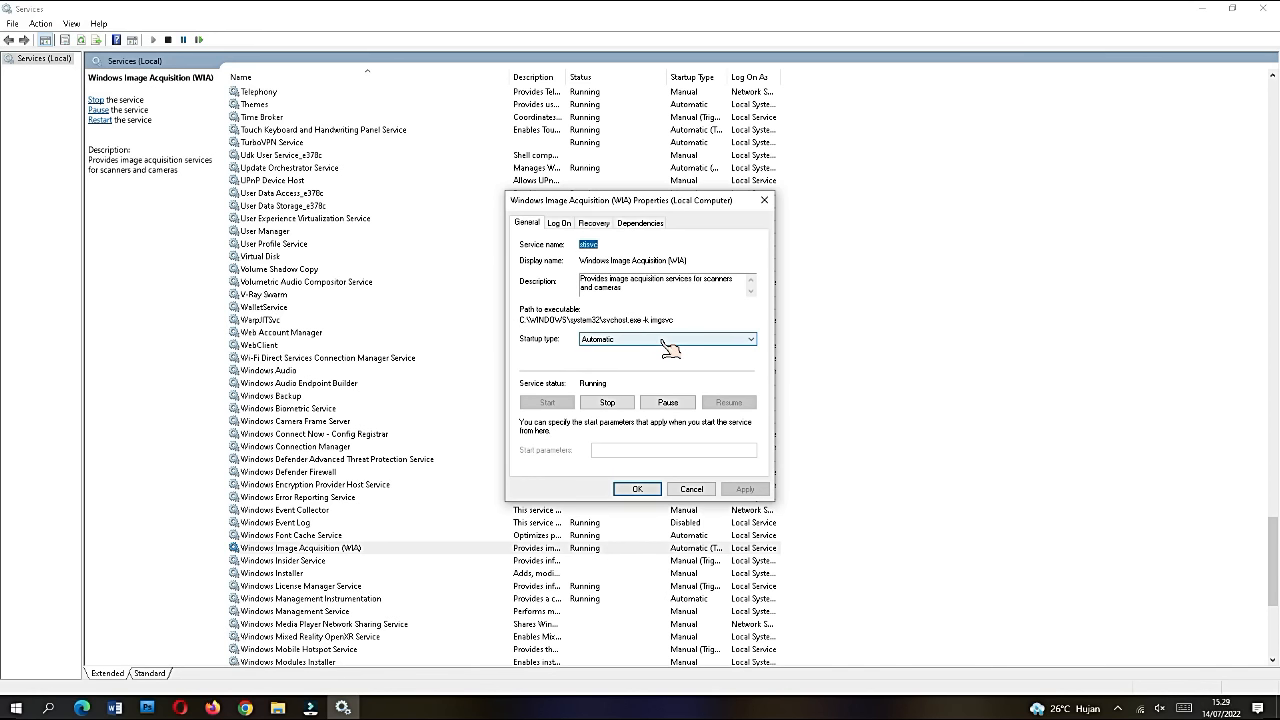
pyautogui.click(667, 340)
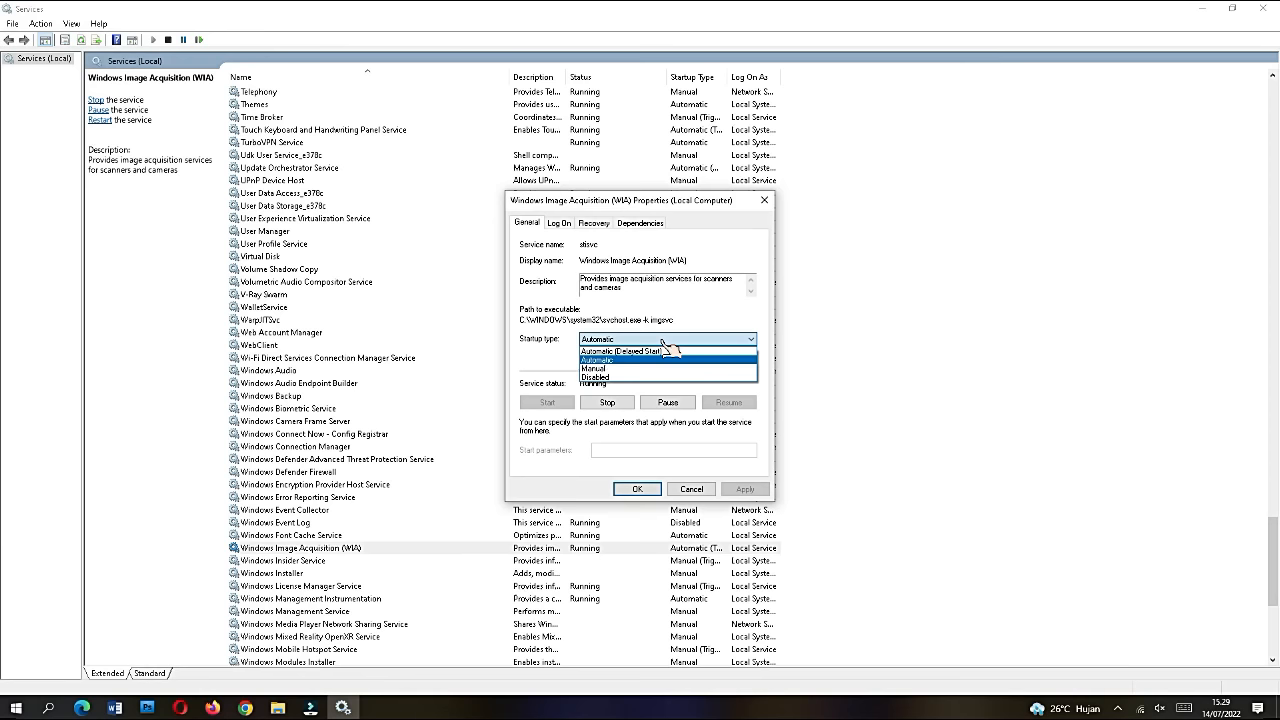
pyautogui.click(620, 378)
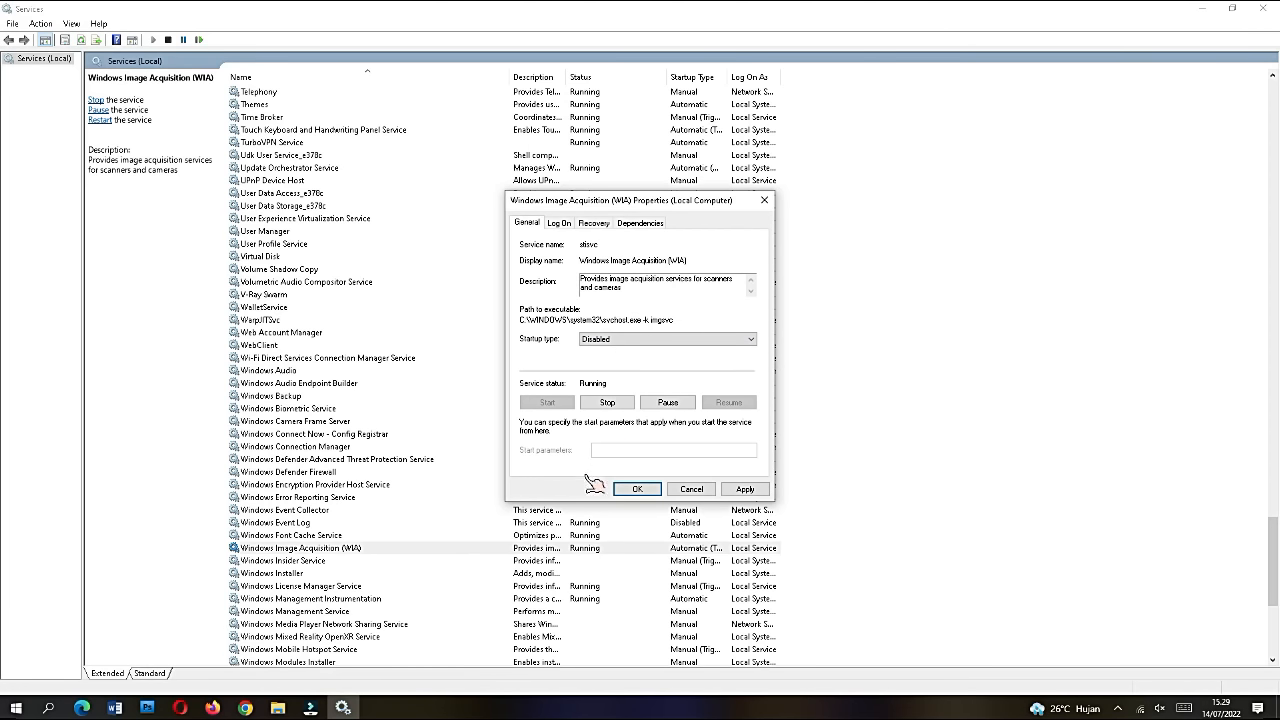
pyautogui.click(630, 489)
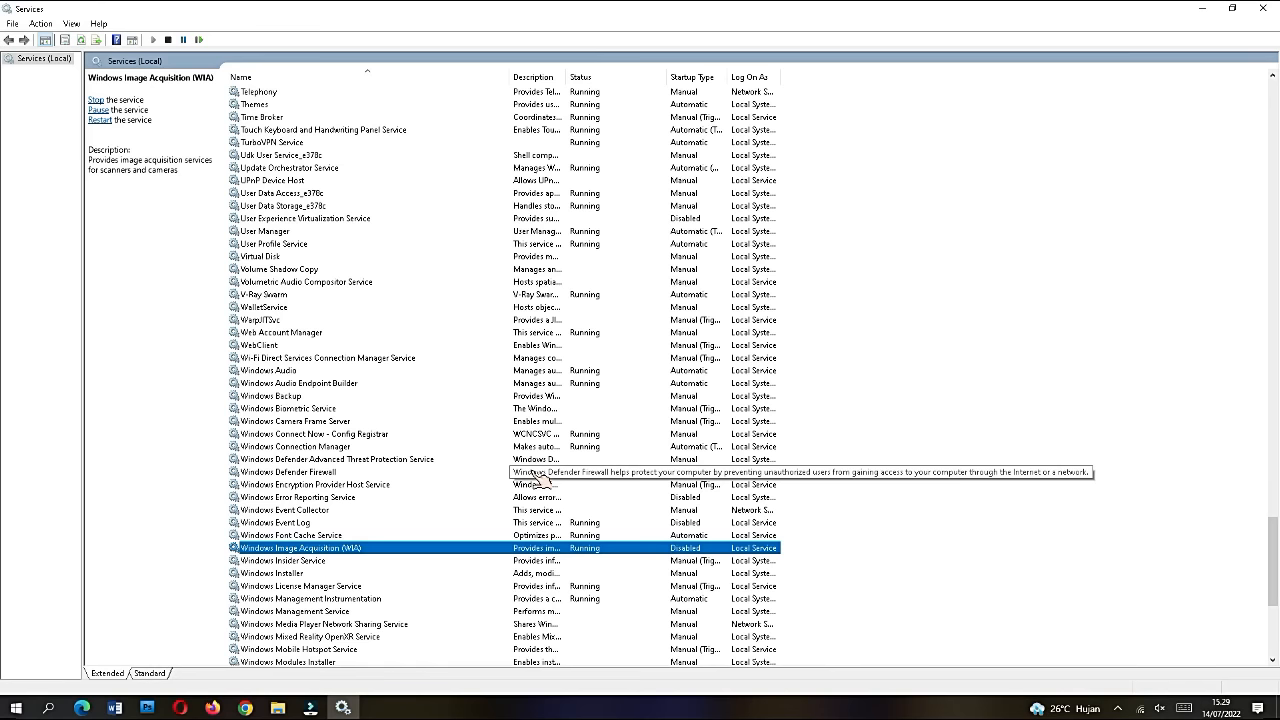
# Set the startup type of the Windows Search service to Disabled and save the change.
pyautogui.scroll(-6, 502, 520)
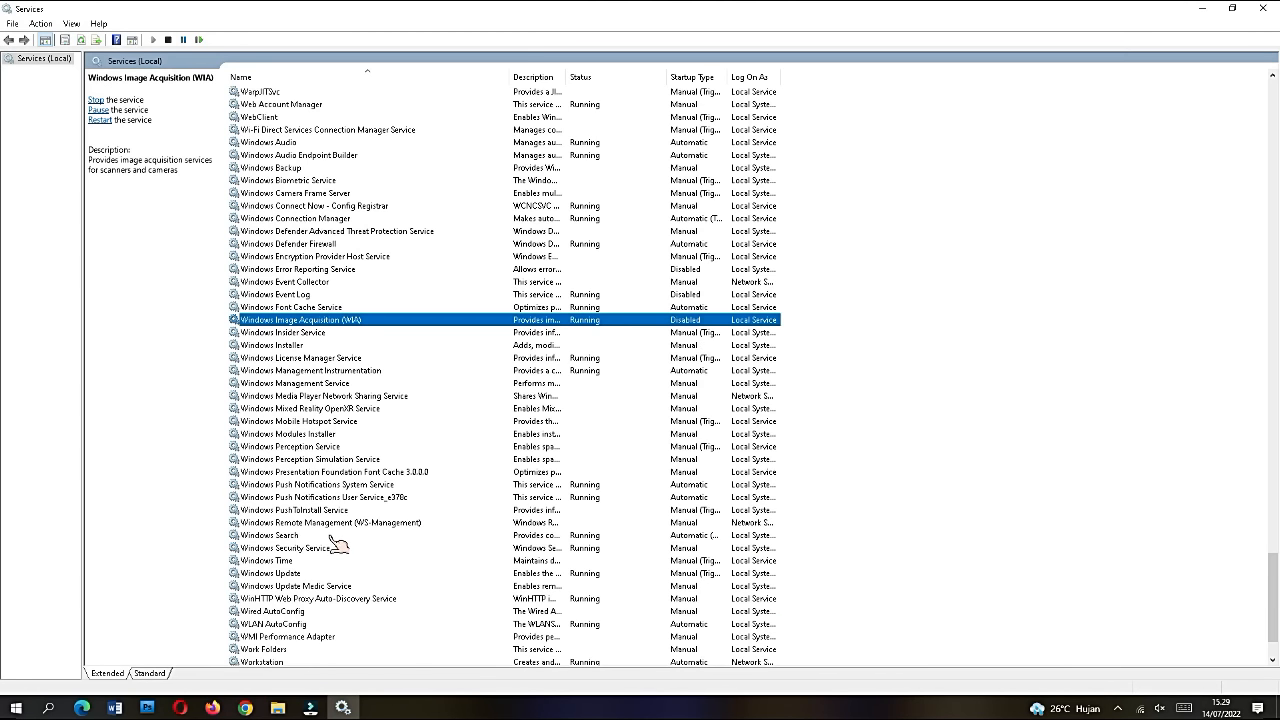
pyautogui.doubleClick(338, 537)
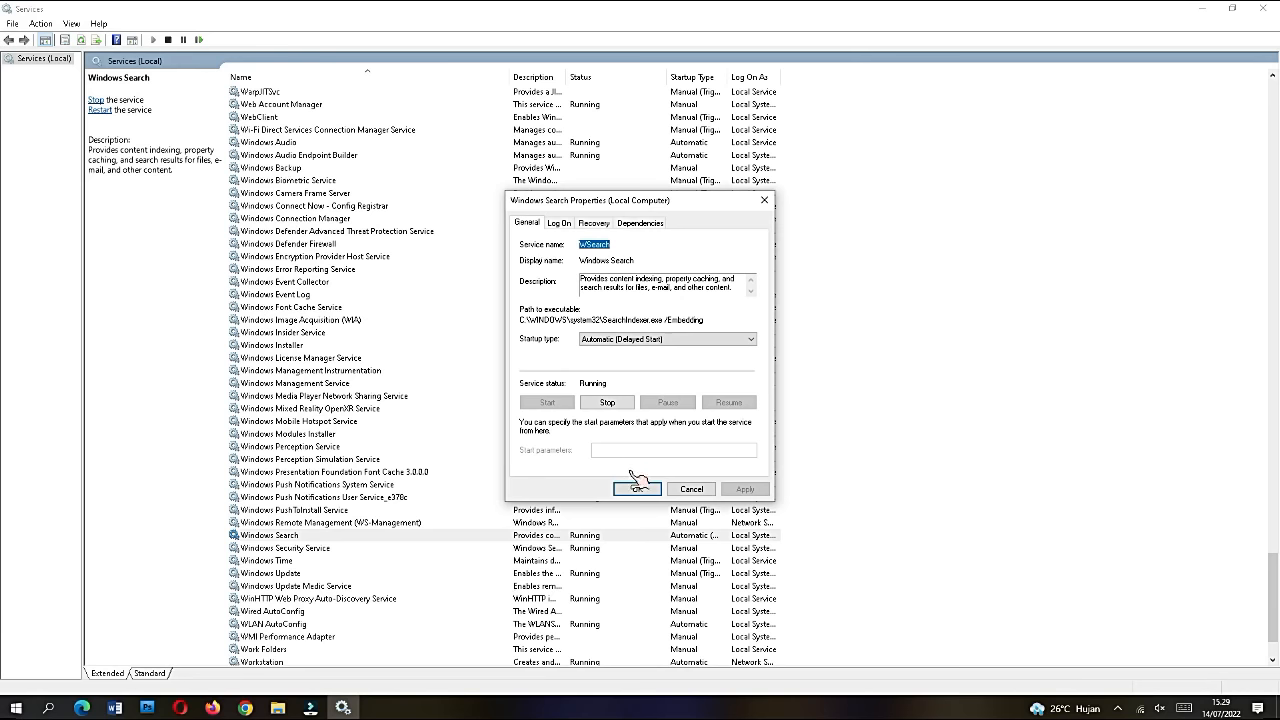
pyautogui.click(638, 342)
pyautogui.click(640, 377)
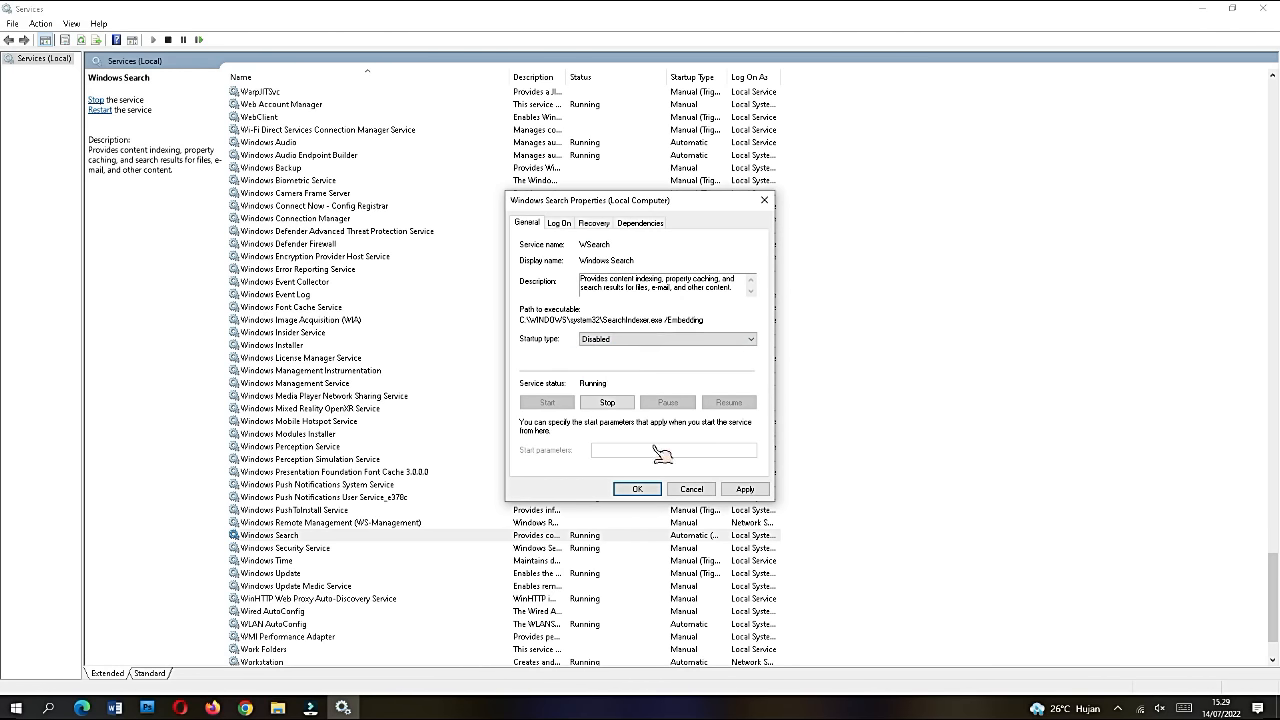
pyautogui.click(640, 489)
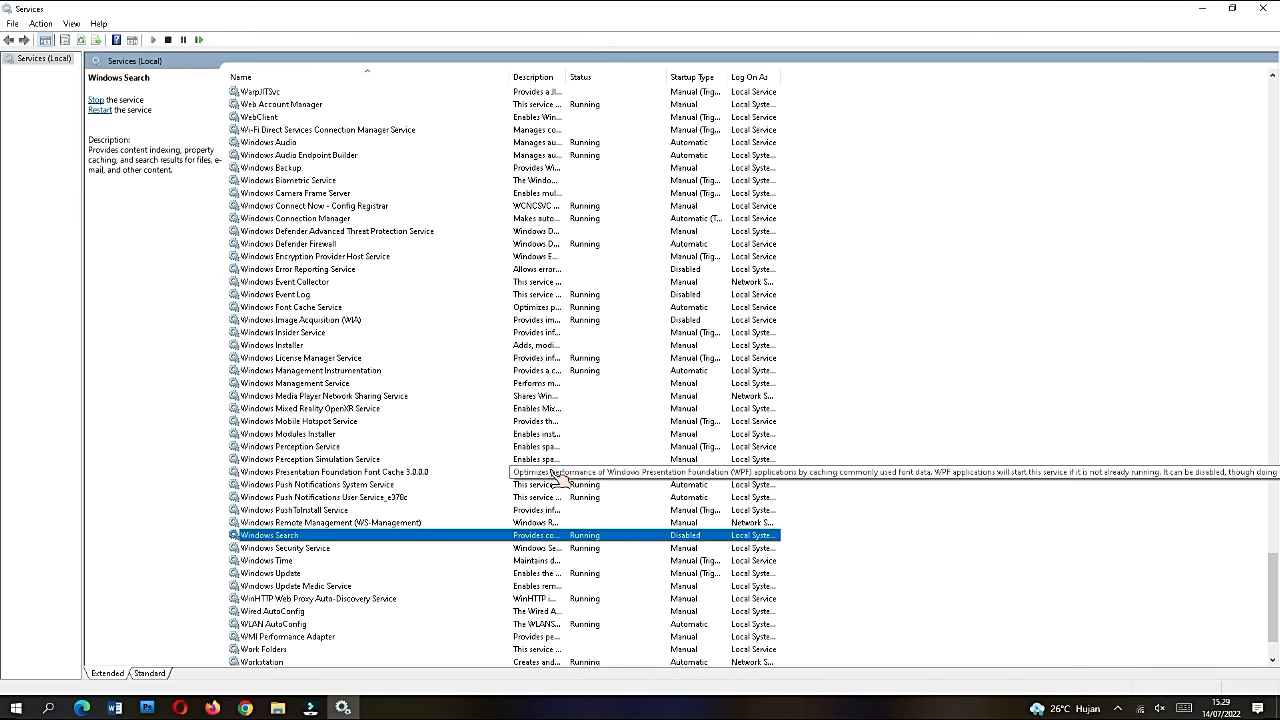
# Set the startup type of the Windows Update service to Disabled and save the change.
pyautogui.scroll(-2, 560, 478)
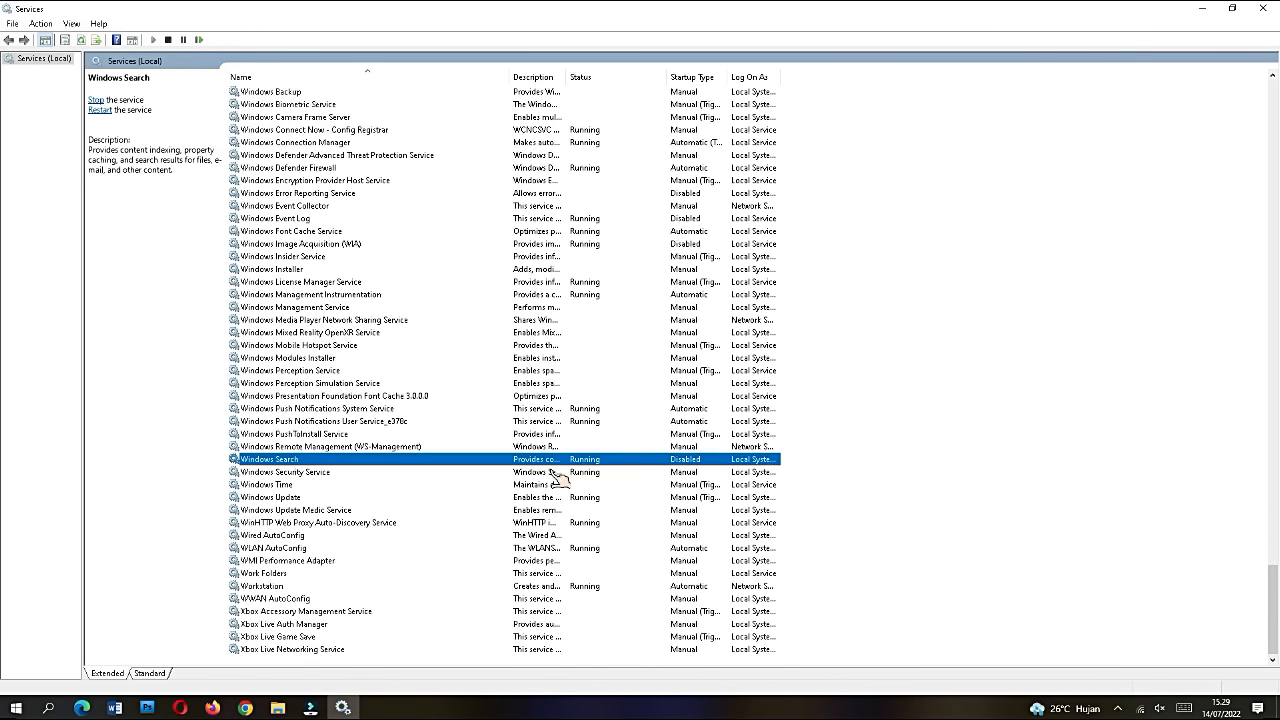
pyautogui.click(325, 500)
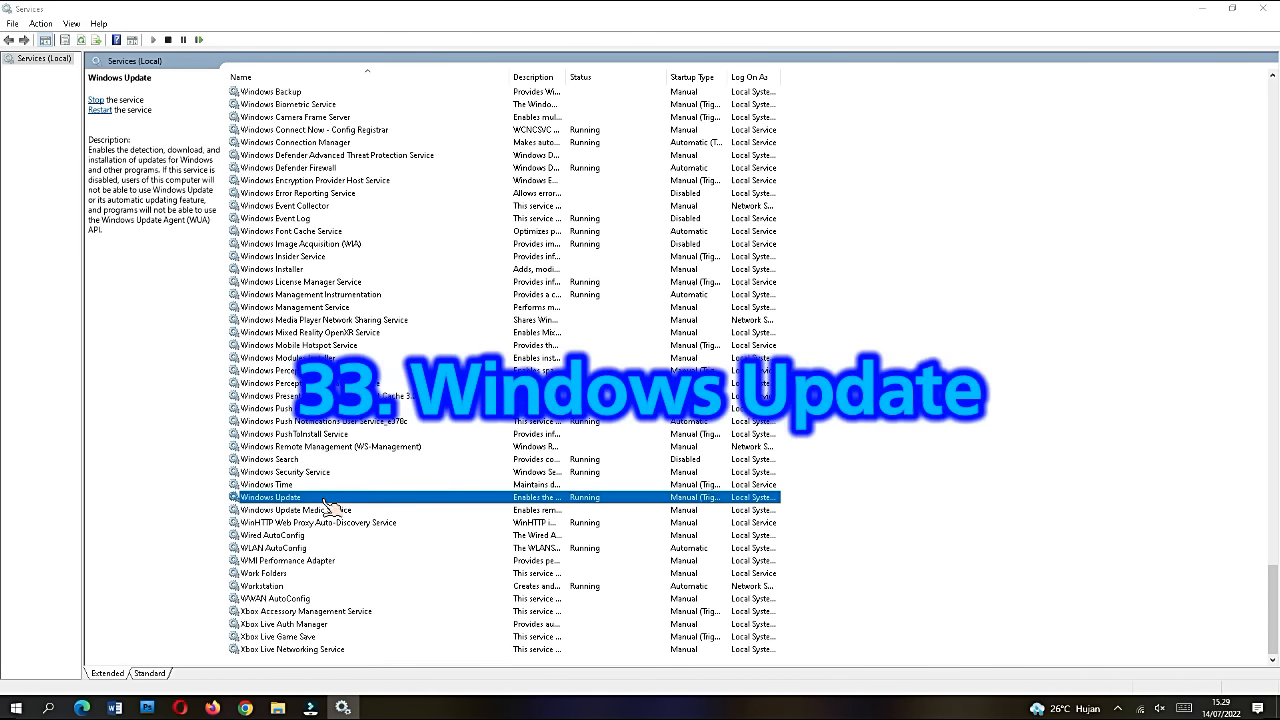
pyautogui.doubleClick(325, 500)
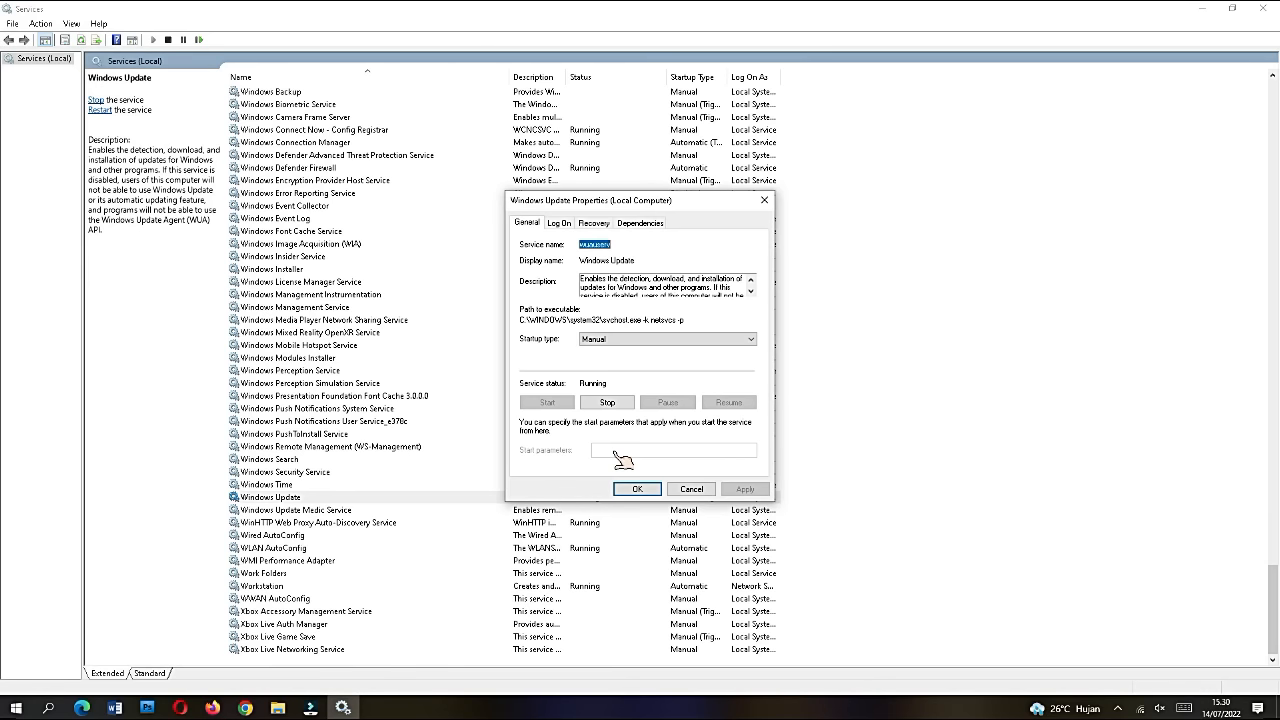
pyautogui.click(636, 340)
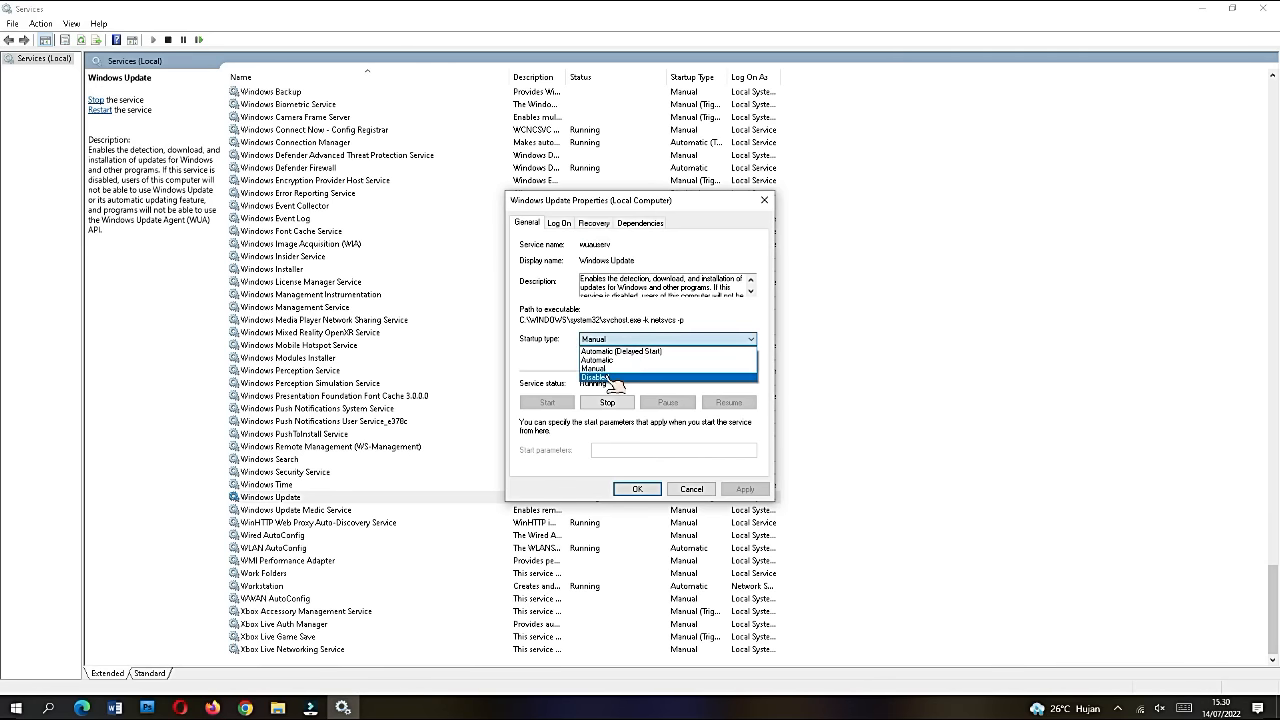
pyautogui.click(612, 378)
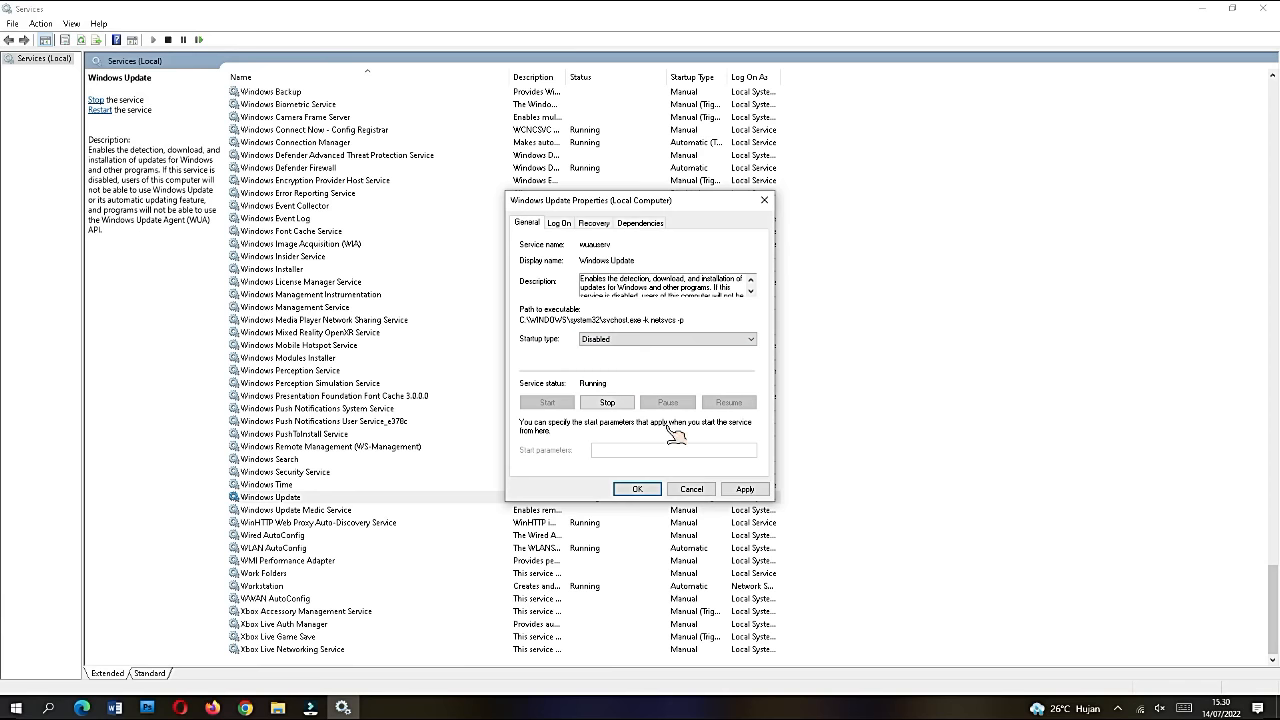
pyautogui.click(645, 491)
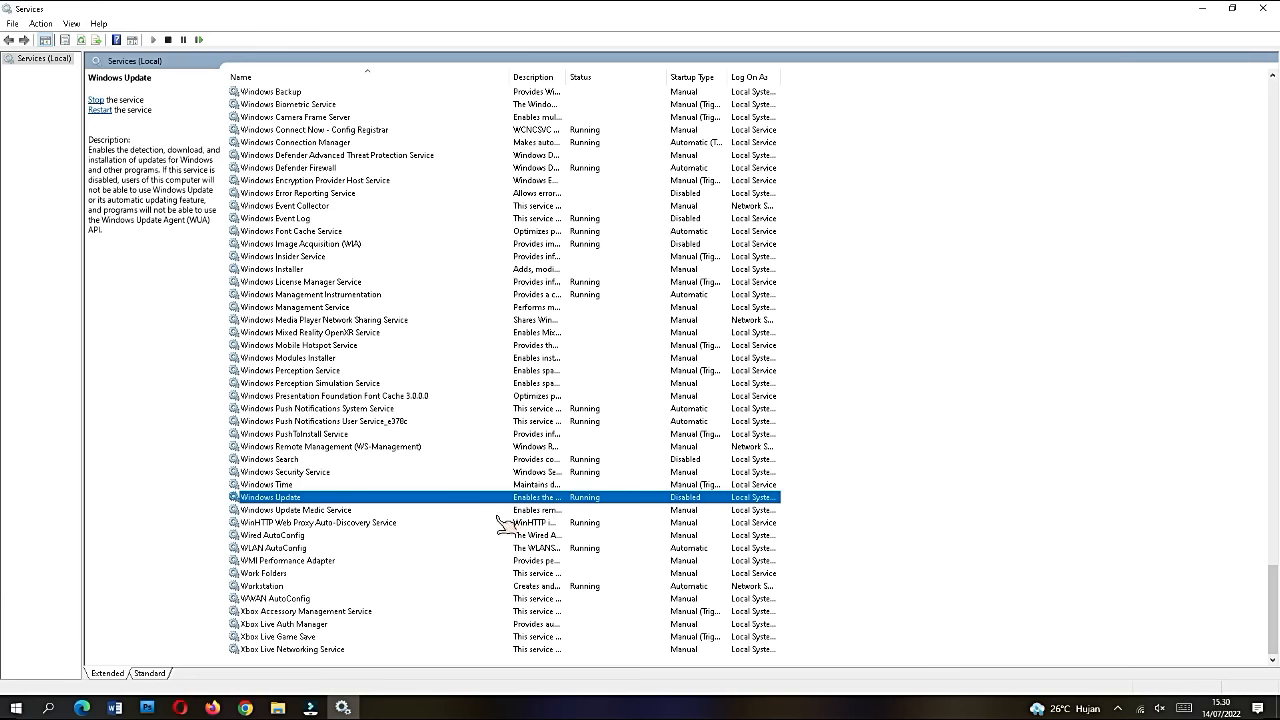
# Set the startup type of the Xbox Accessory Management Service to Disabled and save the change.
pyautogui.click(324, 612)
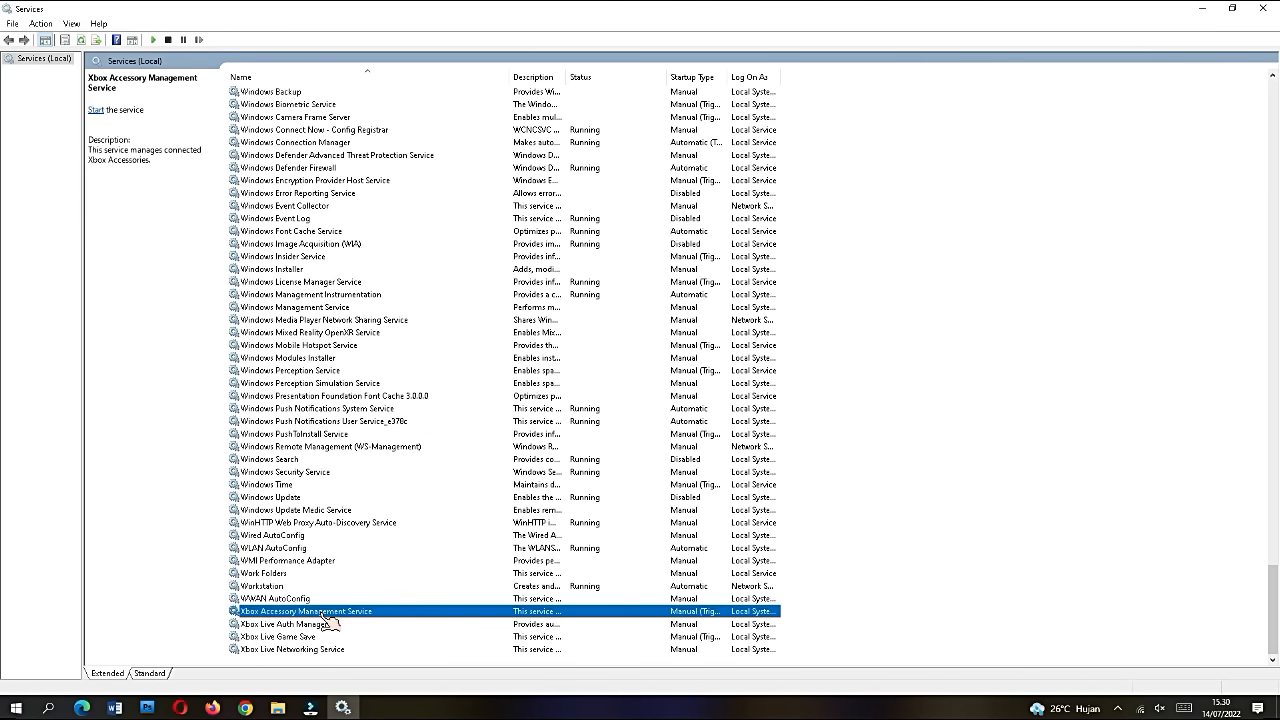
pyautogui.click(266, 649)
pyautogui.click(264, 637)
pyautogui.click(267, 624)
pyautogui.doubleClick(265, 613)
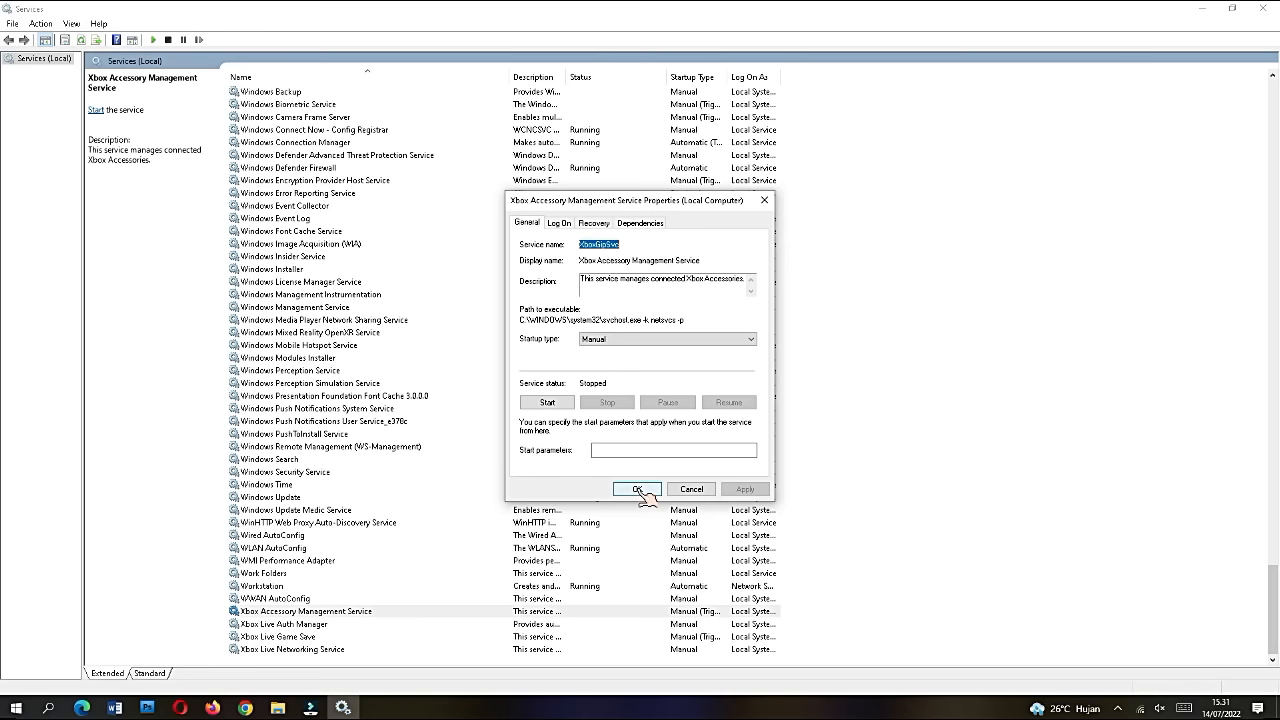
pyautogui.click(606, 340)
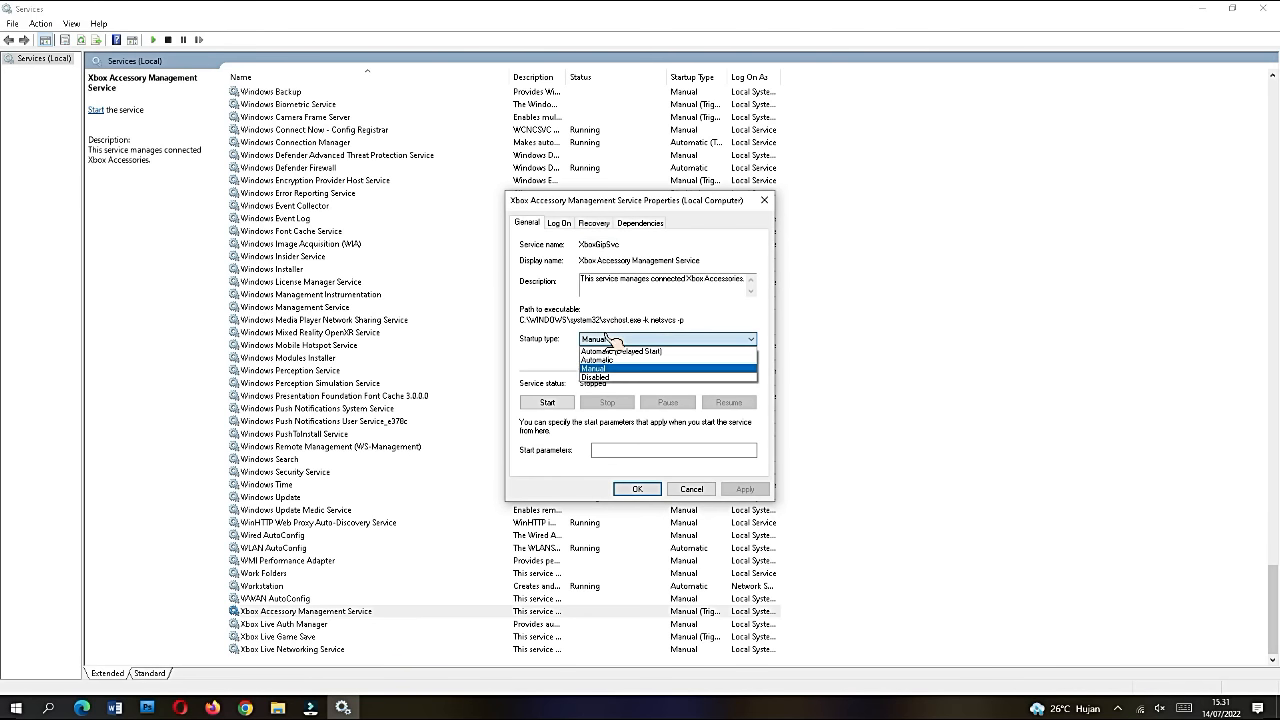
pyautogui.click(600, 380)
pyautogui.click(635, 489)
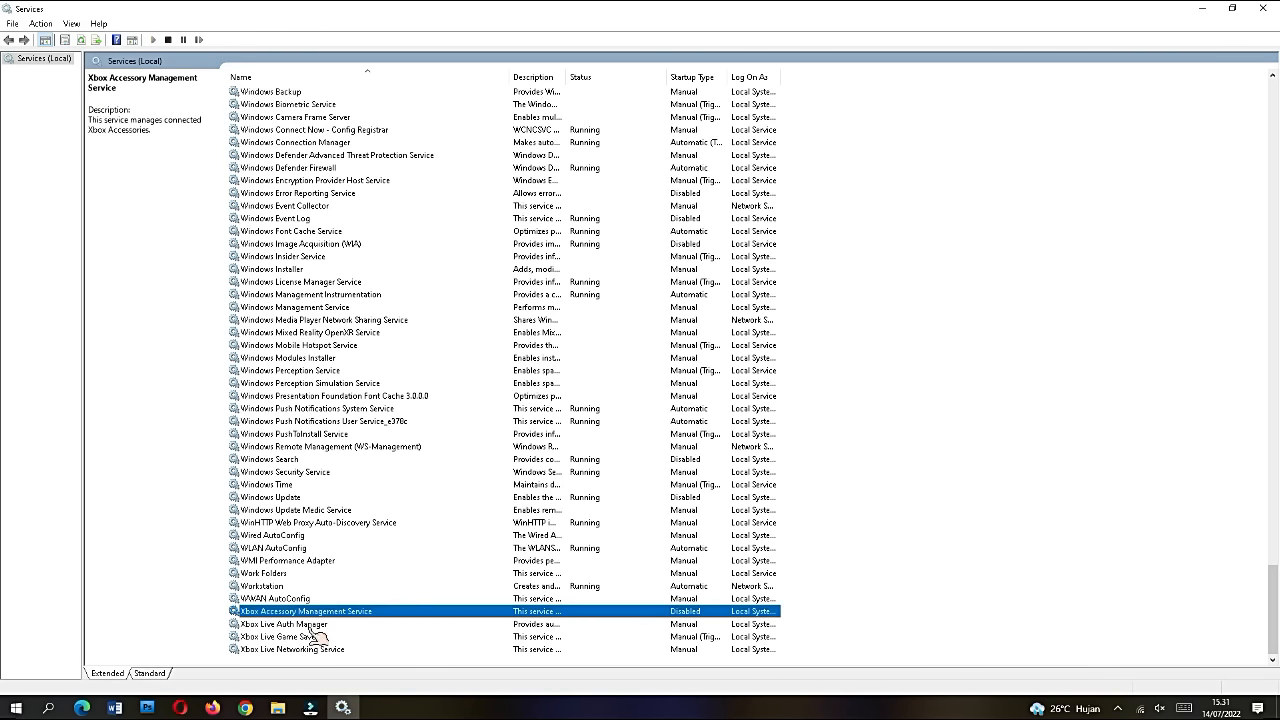
# Set the startup type of the Xbox Live Auth Manager service to Disabled and save the change.
pyautogui.click(312, 627)
pyautogui.doubleClick(330, 627)
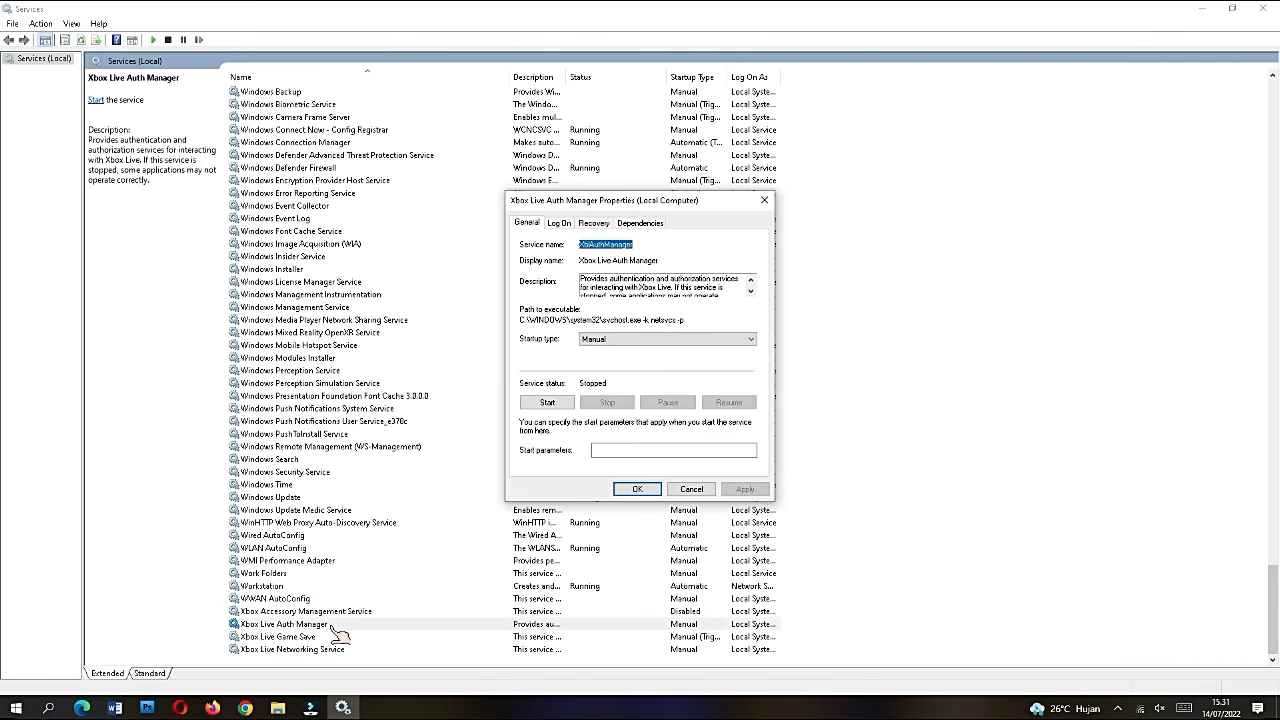
pyautogui.click(608, 339)
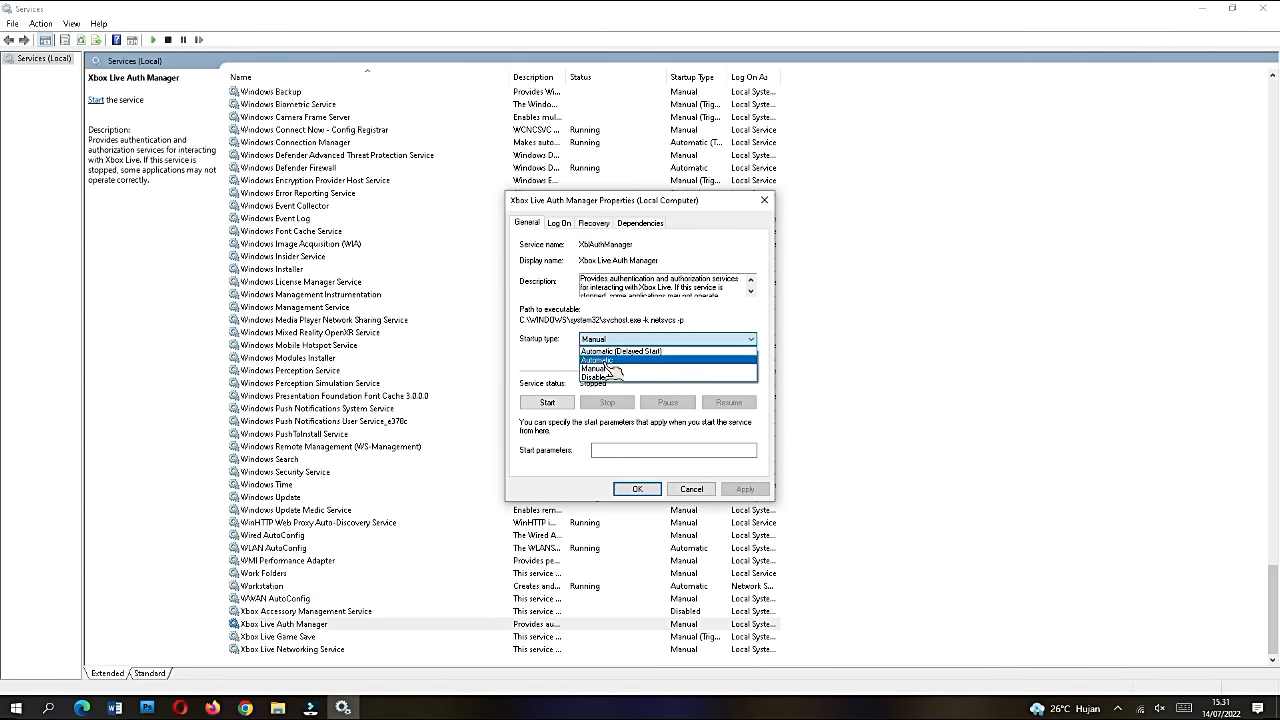
pyautogui.click(600, 381)
pyautogui.click(632, 489)
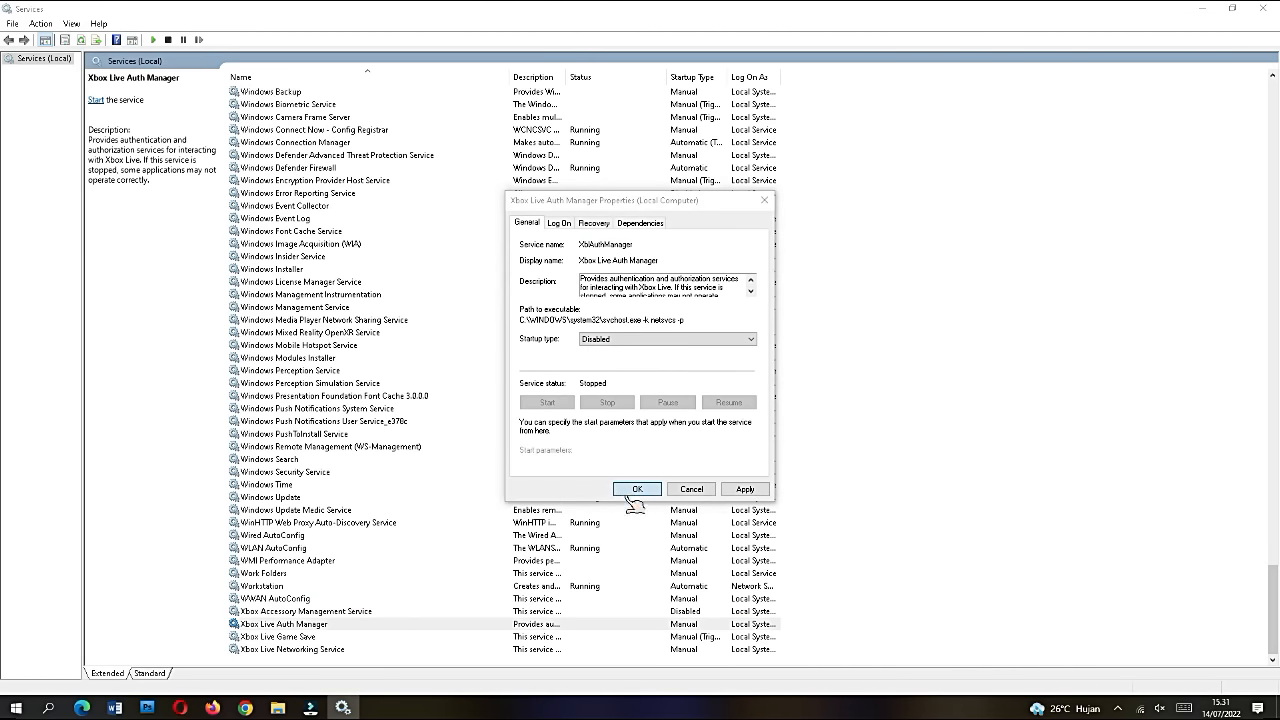
# Set the startup type of the Xbox Live Game Save service to Disabled and save the change.
pyautogui.click(316, 638)
pyautogui.doubleClick(316, 638)
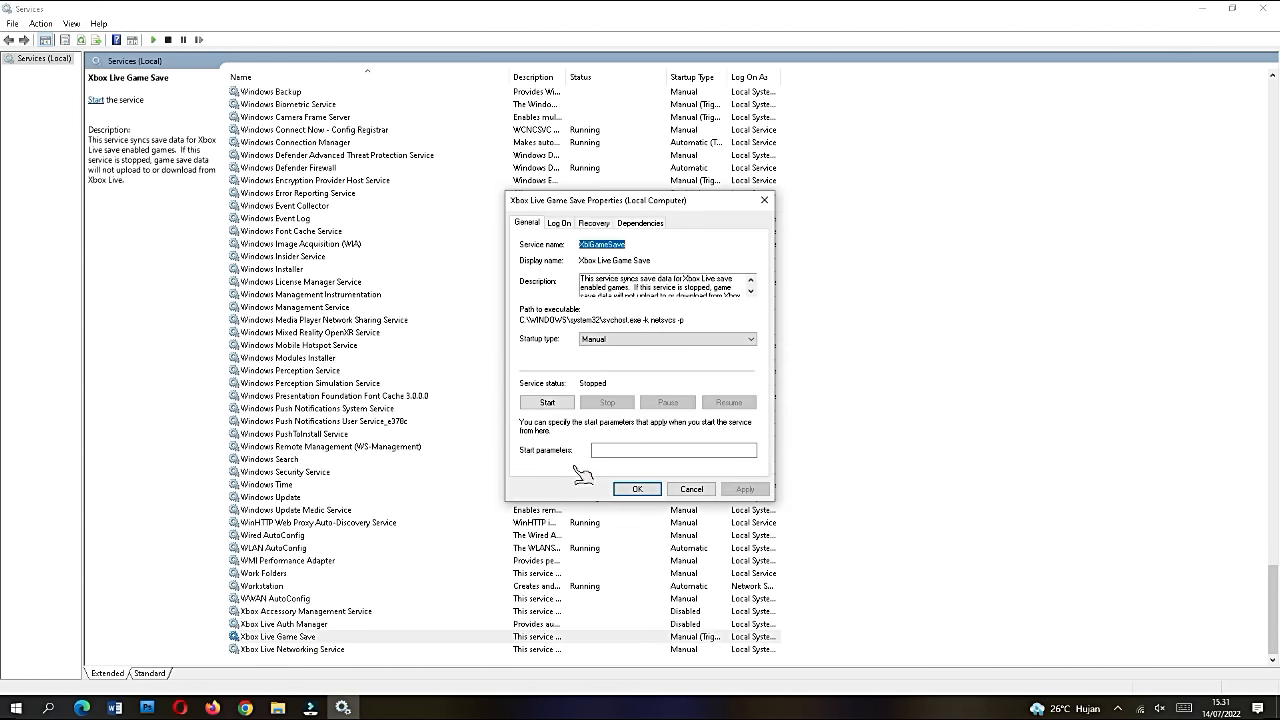
pyautogui.click(608, 339)
pyautogui.click(605, 389)
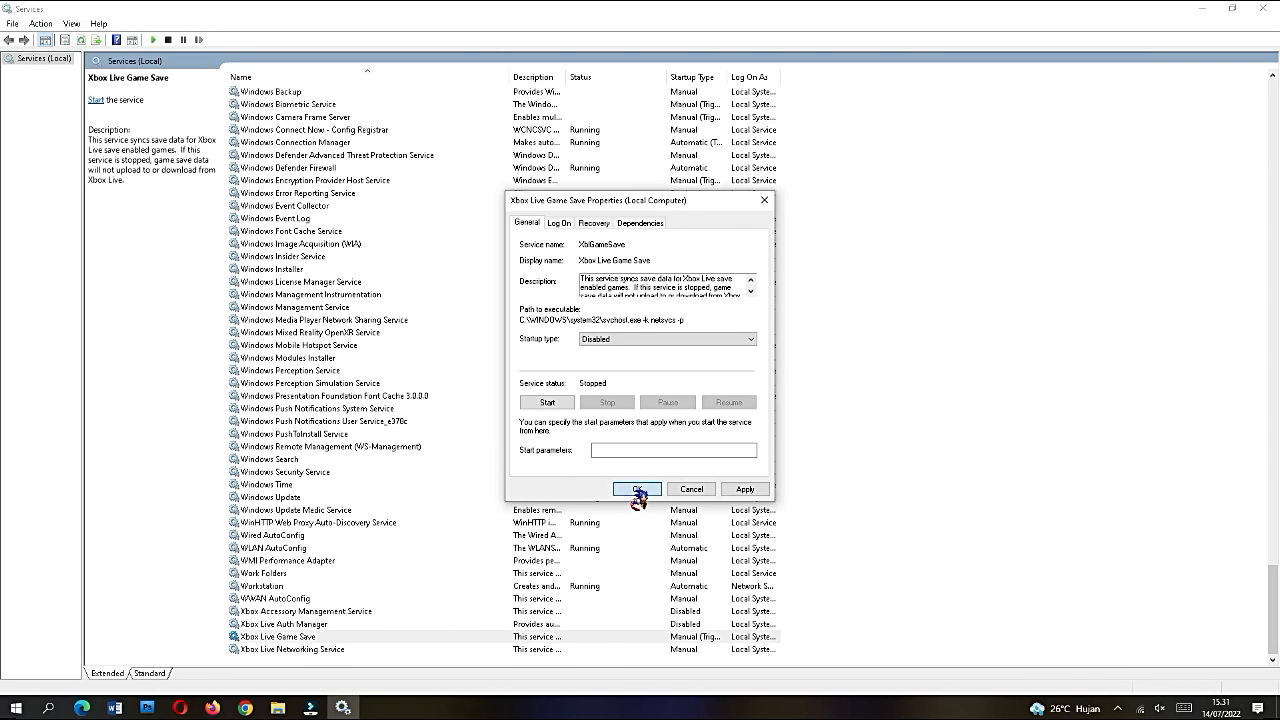
pyautogui.click(637, 489)
# Set the startup type of the Xbox Live Networking Service to Disabled and save the change.
pyautogui.doubleClick(316, 649)
pyautogui.click(610, 339)
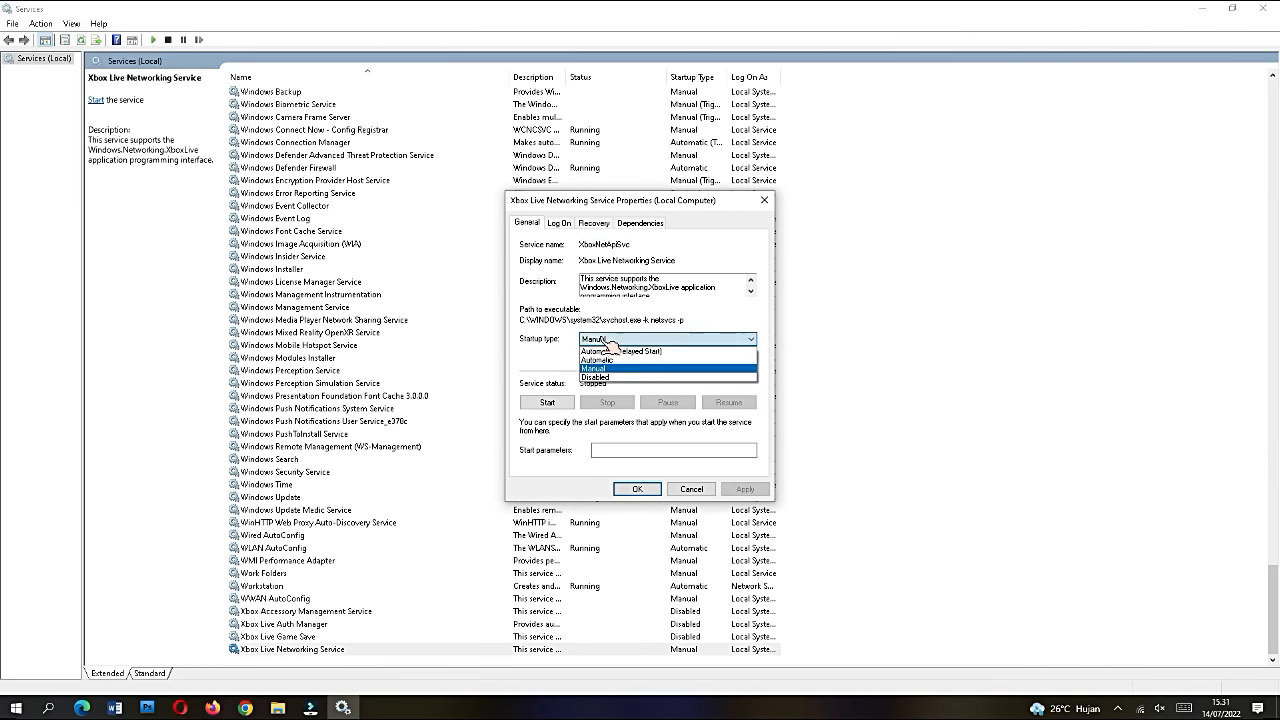
pyautogui.click(614, 378)
pyautogui.click(637, 489)
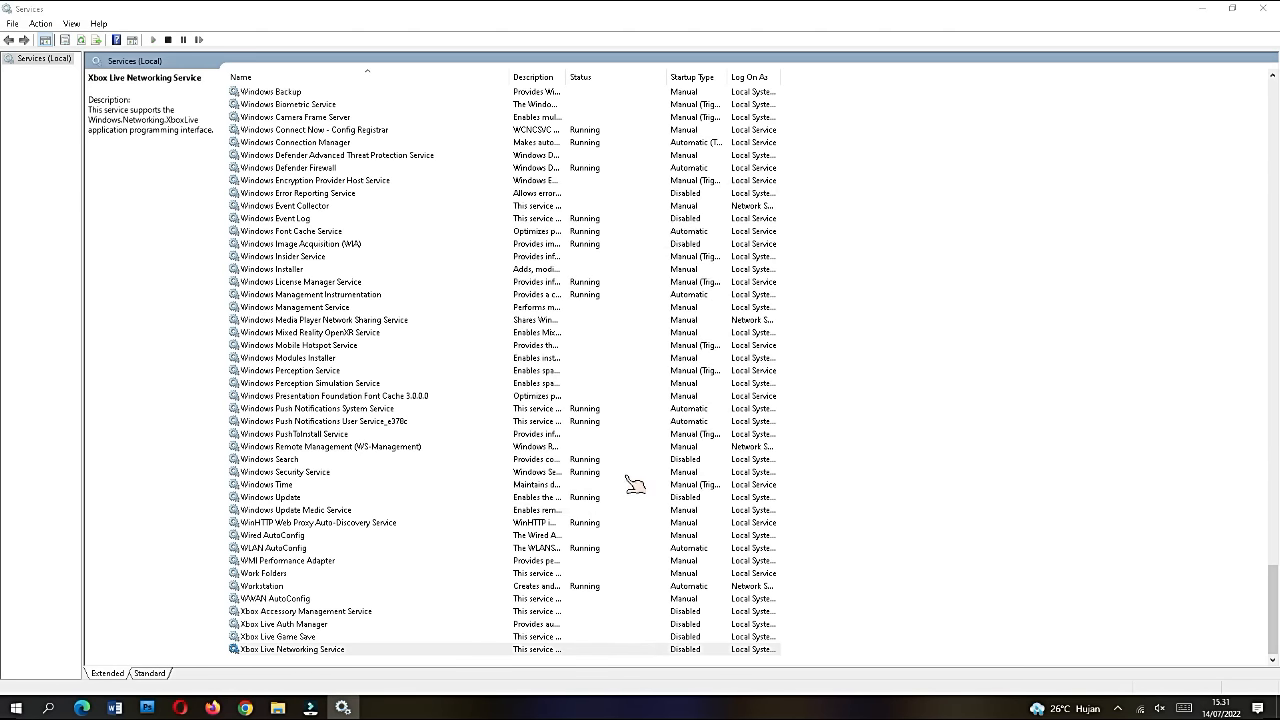
# Review the startup types throughout the services list to check which services are disabled.
pyautogui.scroll(20, 636, 484)
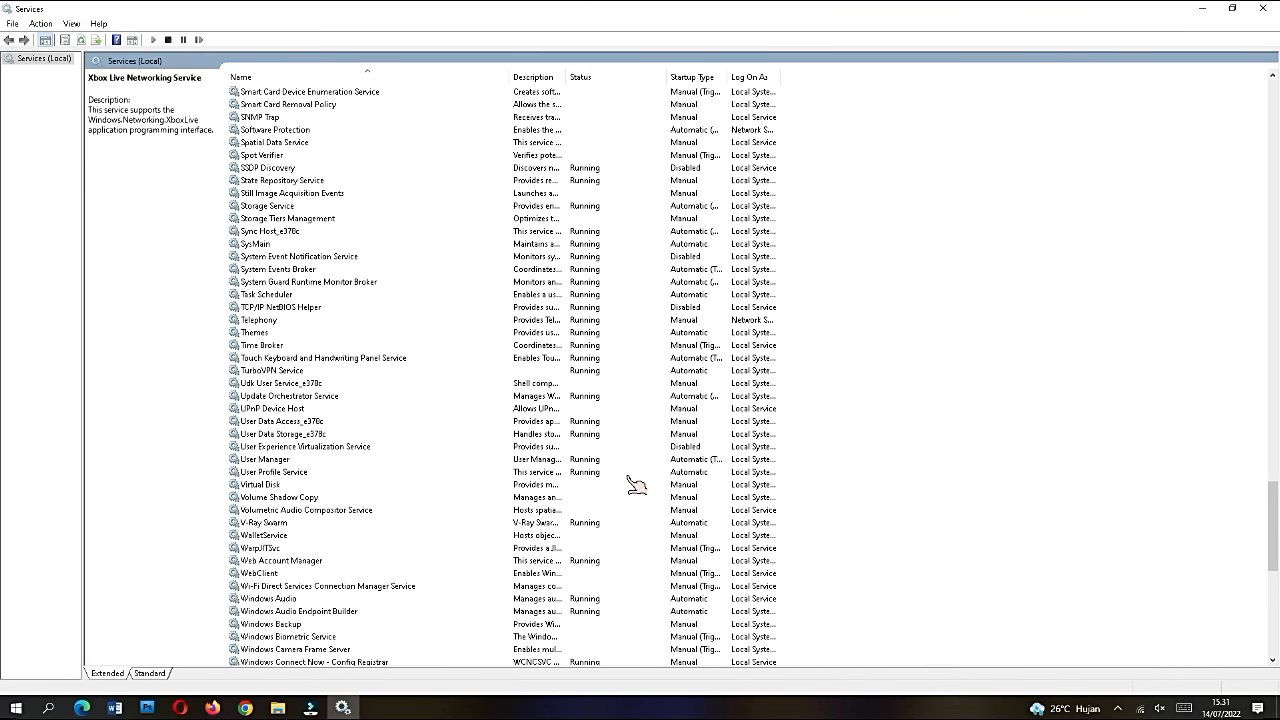
pyautogui.scroll(1, 636, 484)
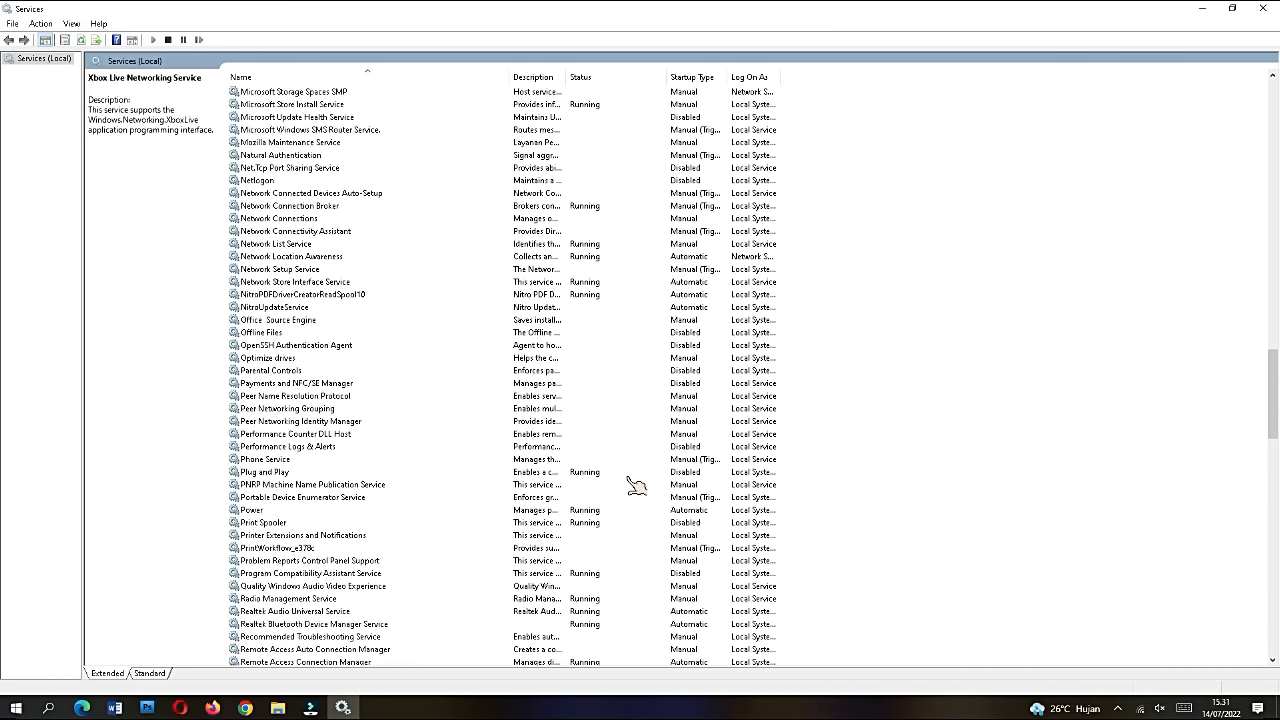
pyautogui.scroll(20, 636, 484)
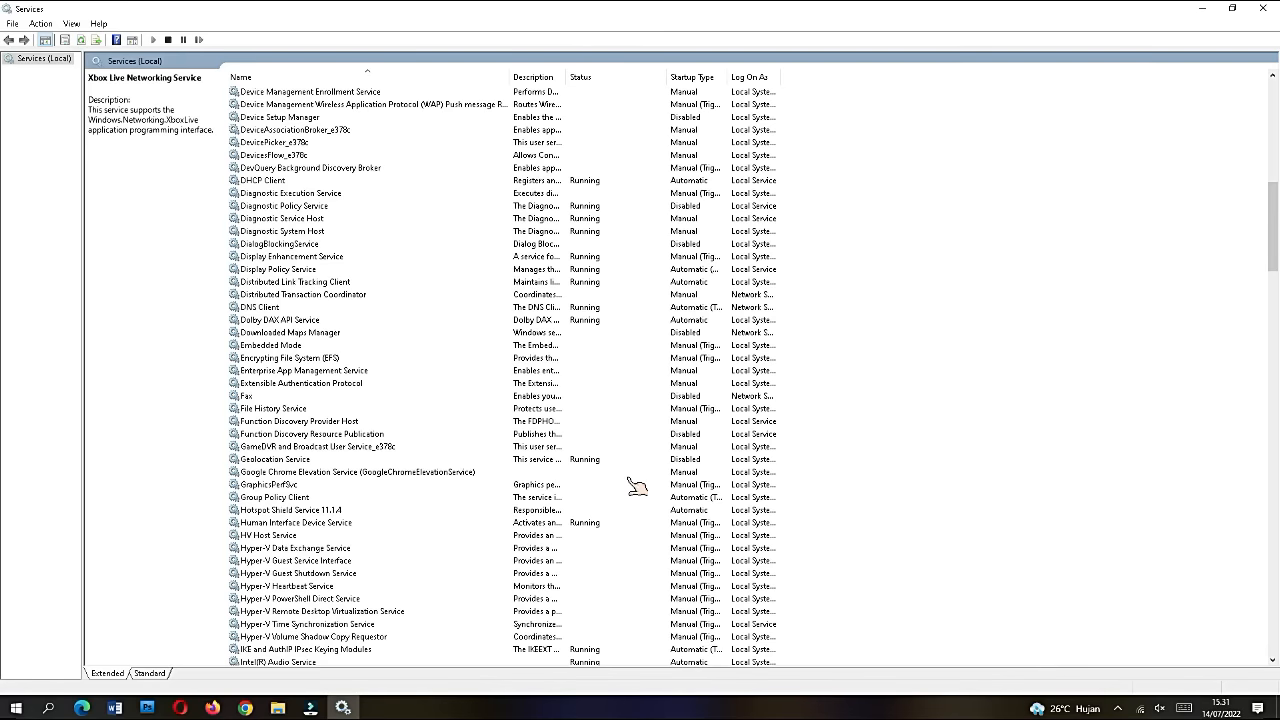
pyautogui.scroll(14, 636, 484)
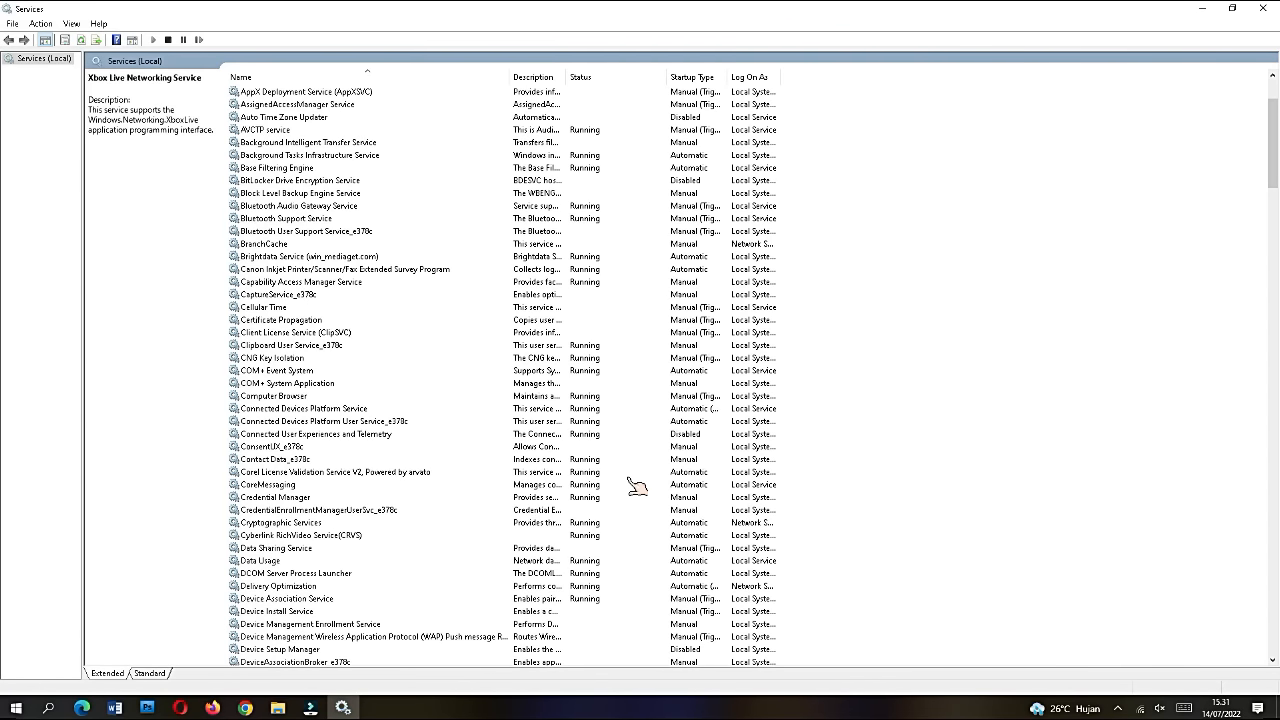
pyautogui.scroll(3, 636, 484)
pyautogui.scroll(-18, 637, 490)
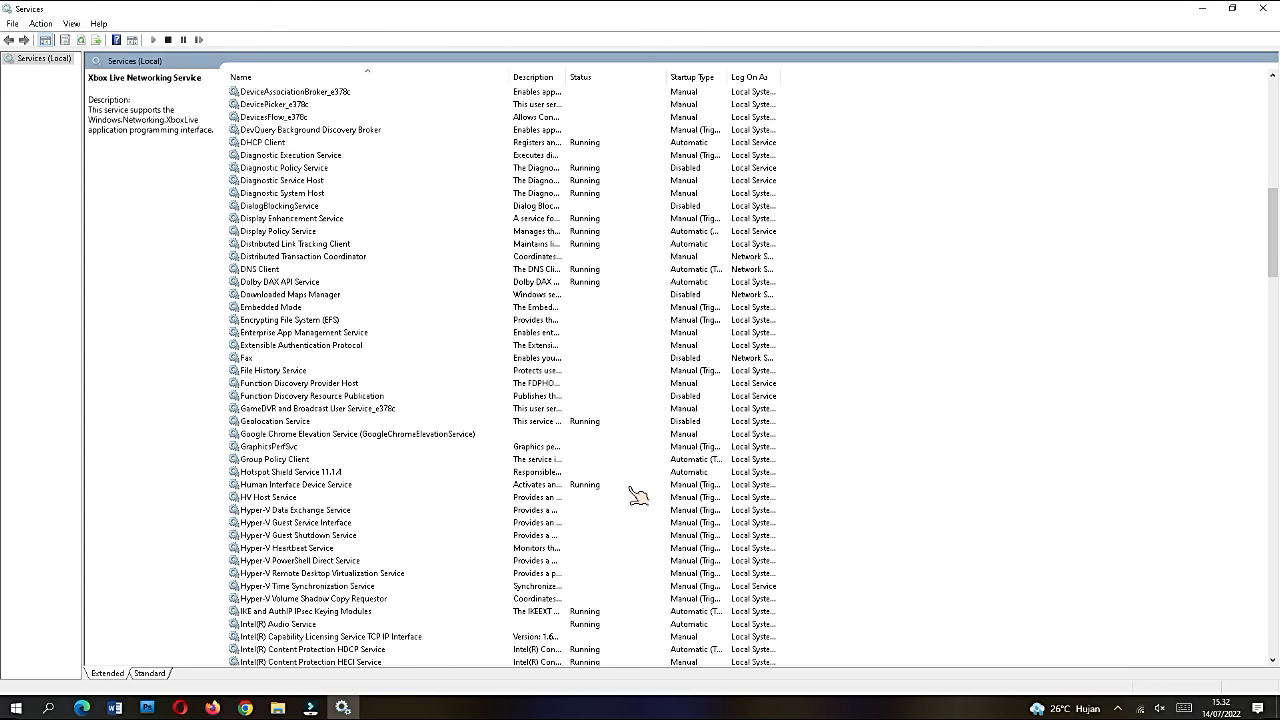
pyautogui.scroll(-20, 637, 495)
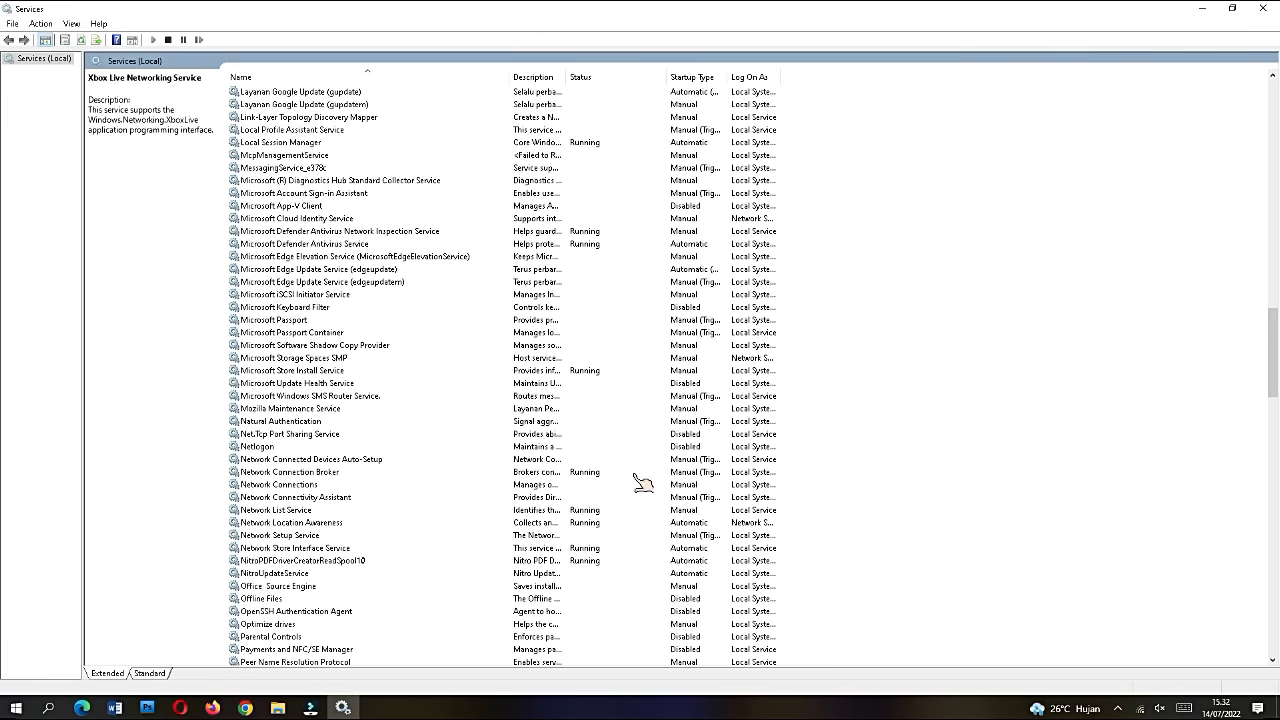
pyautogui.scroll(-8, 641, 483)
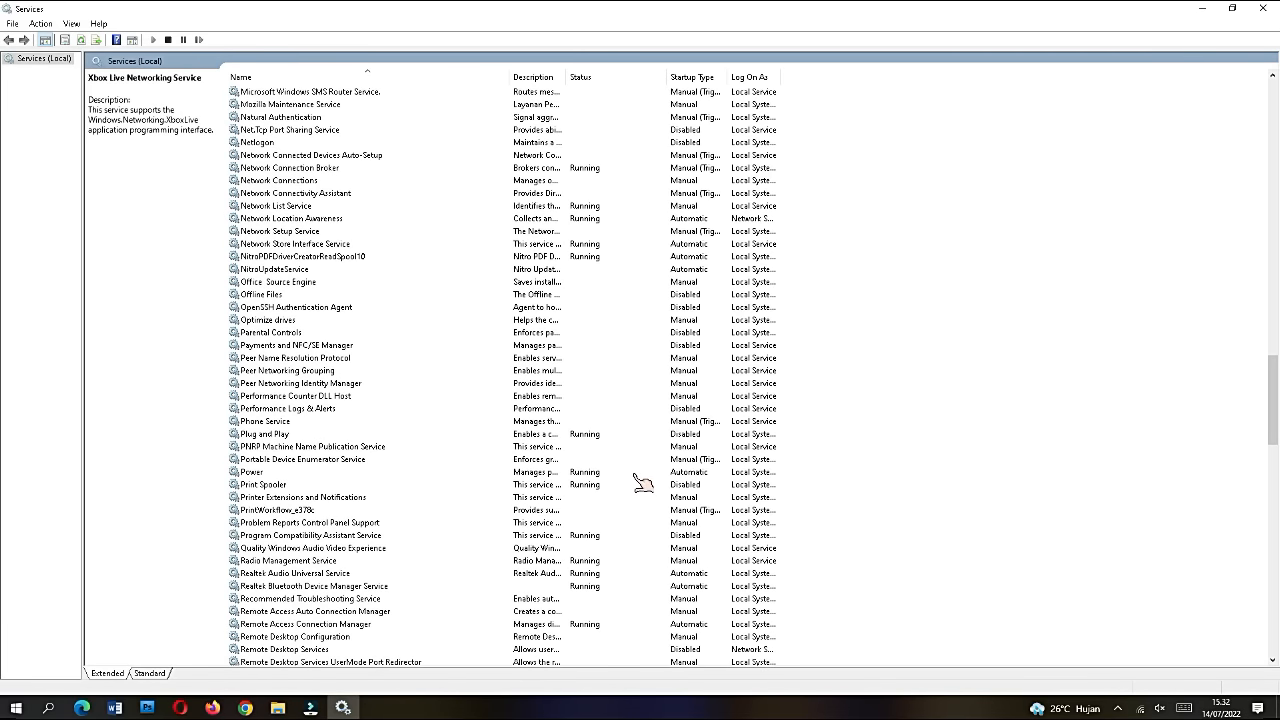